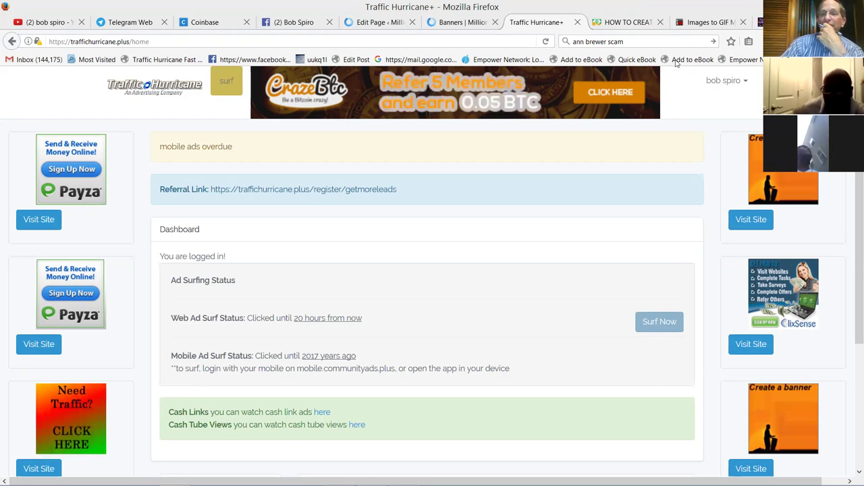
Start a web ad surfing session and scroll through the page.
left_click(242, 94)
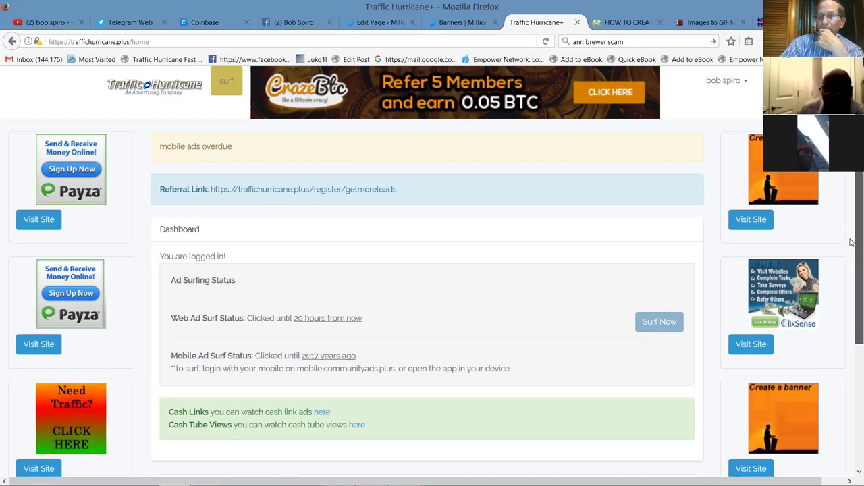
scroll(852, 243, "down", 3)
scroll(852, 230, "down", 2)
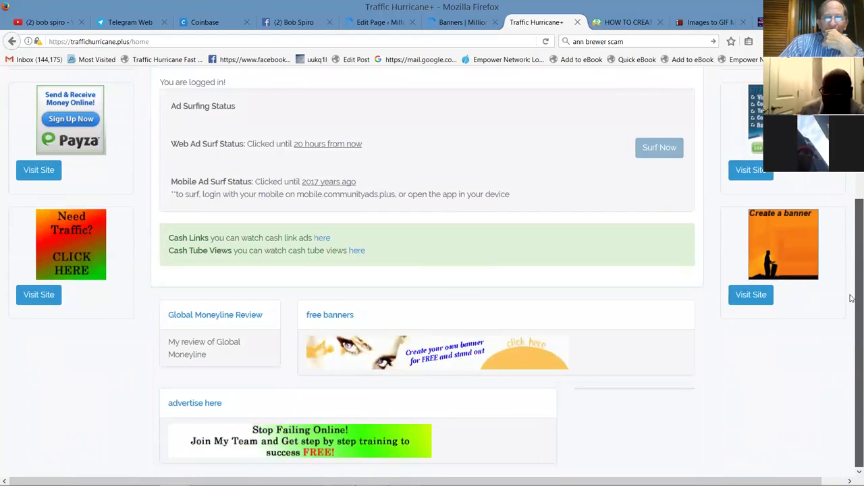
scroll(852, 223, "up", 5)
Open the Ad options w/upgrade list from the account menu and select the lead light 1 link text.
left_click(735, 81)
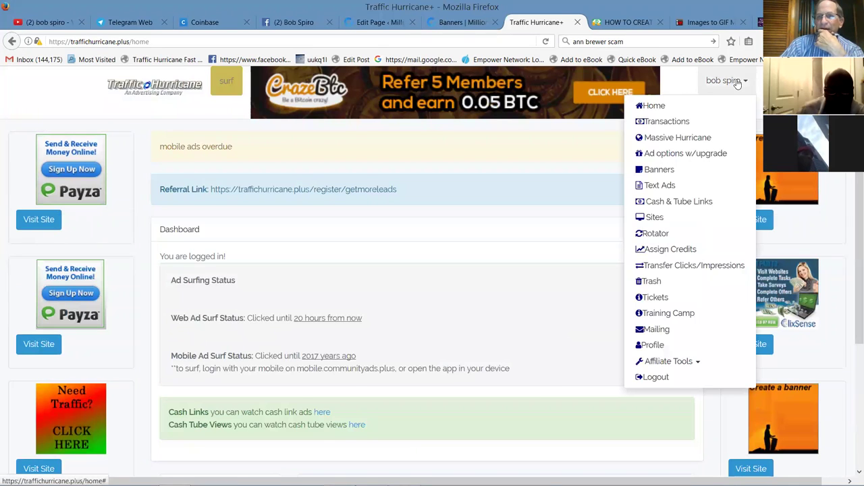
left_click(685, 154)
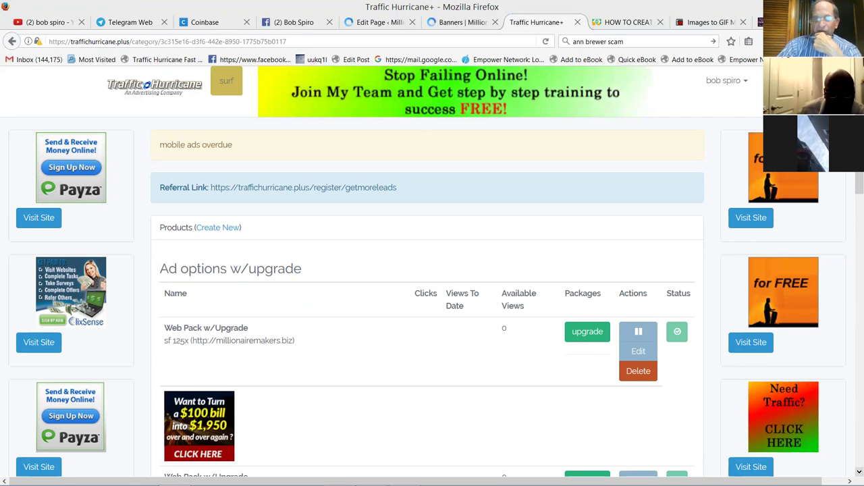
scroll(432, 270, "down", 2)
scroll(198, 85, "down", 8)
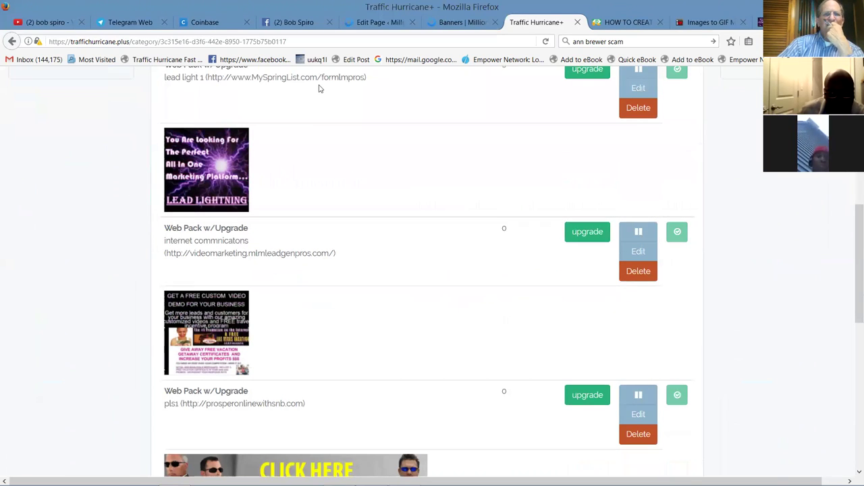
triple_click(372, 82)
left_click_drag(291, 81, 290, 104)
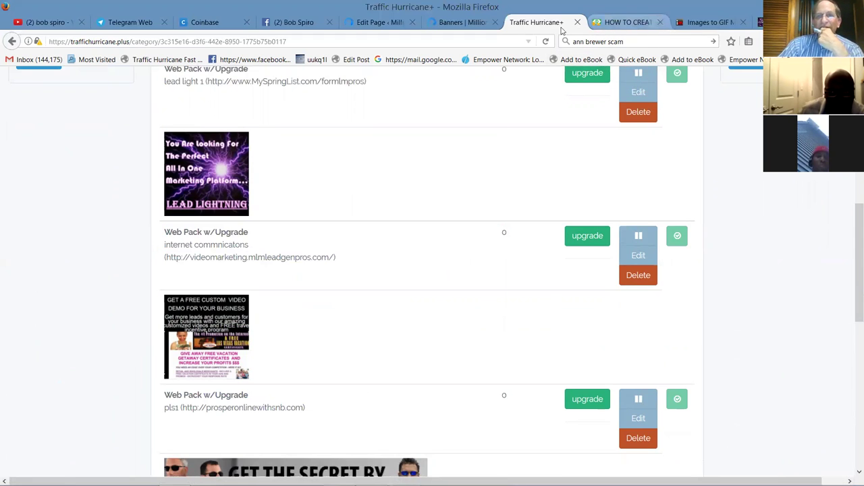
Copy the Lead Lightning banner's image location from the MillionaireMakers.Biz Banners page, then go back to Traffic Hurricane+.
left_click(438, 22)
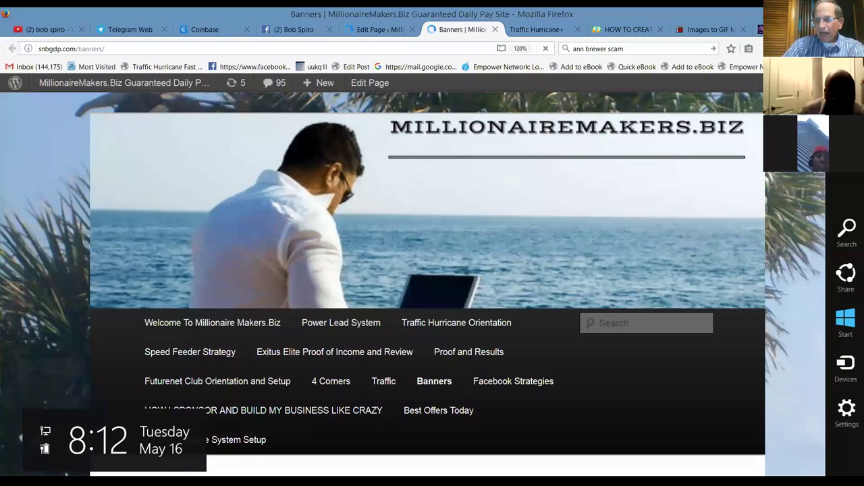
scroll(432, 284, "down", 4)
scroll(556, 363, "down", 2)
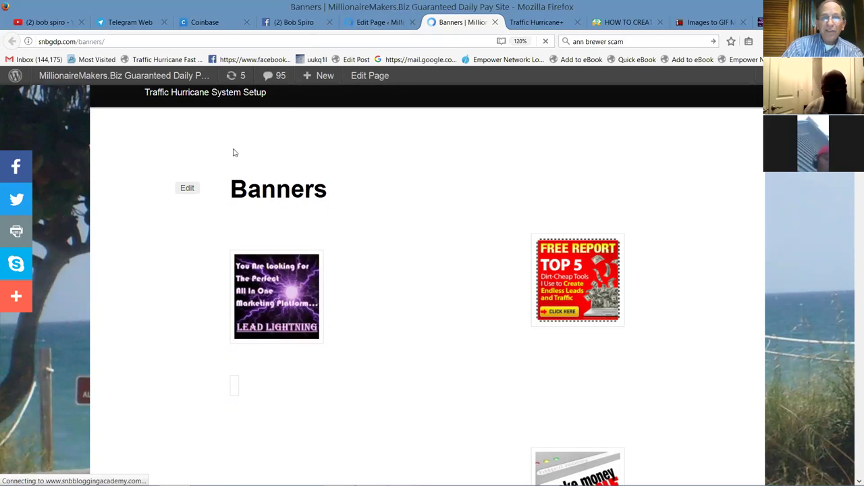
right_click(278, 290)
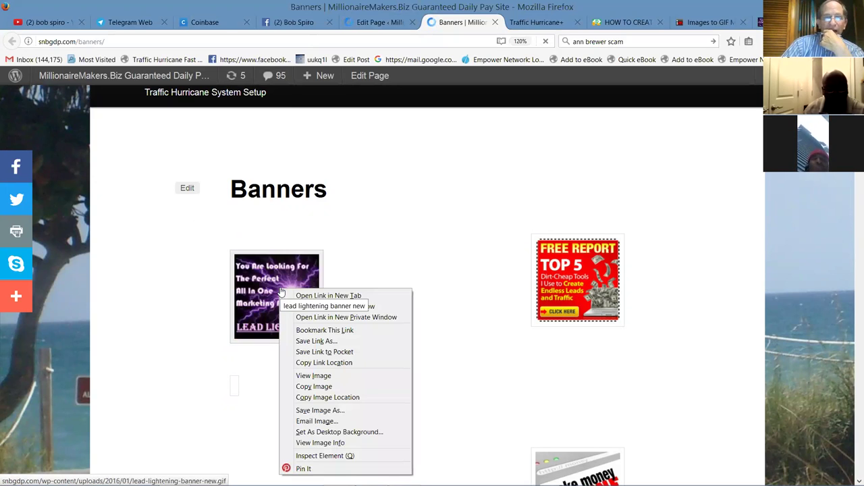
left_click(314, 398)
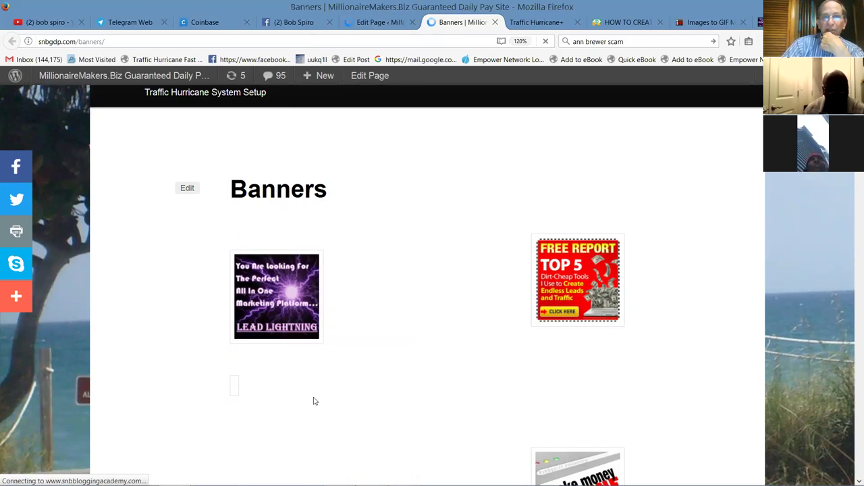
left_click(538, 23)
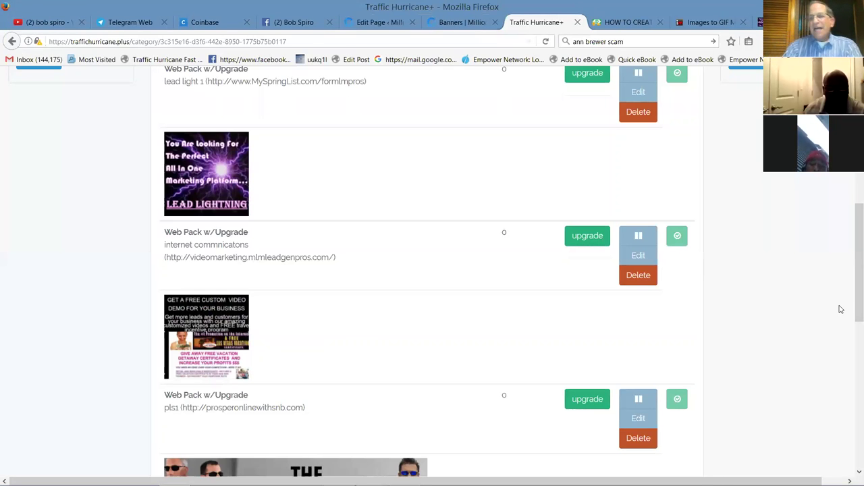
Buy a Web Pack w/Upgrade ad and paste the lead-lightening-banner-new.gif address as its Image URL.
left_click_drag(851, 275, 851, 427)
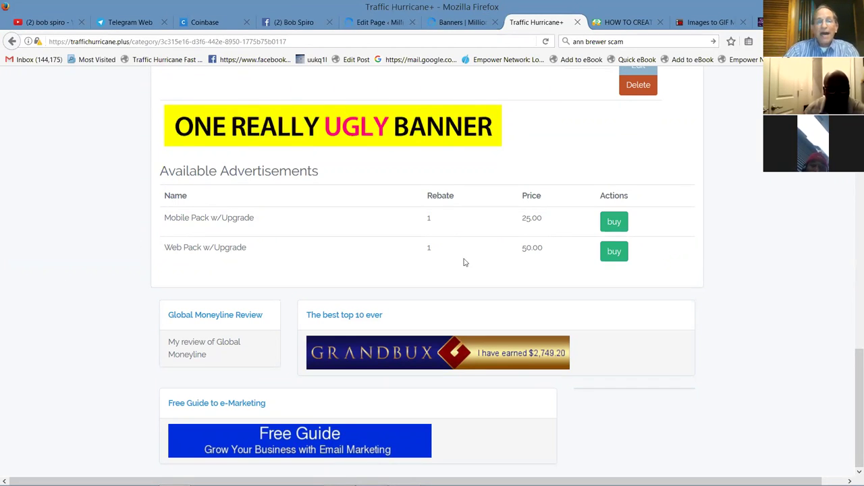
left_click(615, 253)
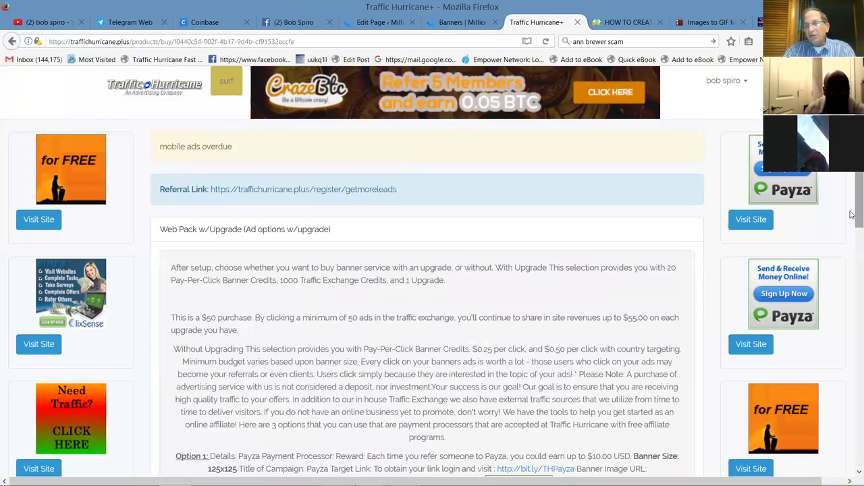
left_click_drag(852, 215, 852, 434)
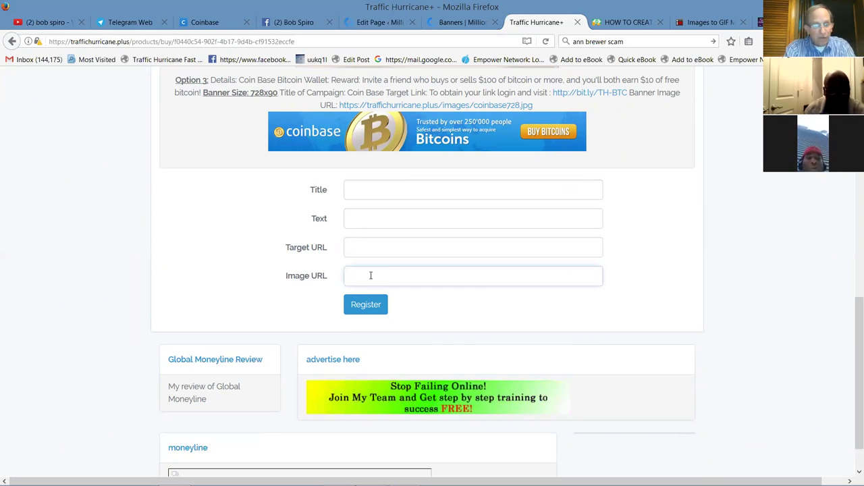
key("ctrl+v")
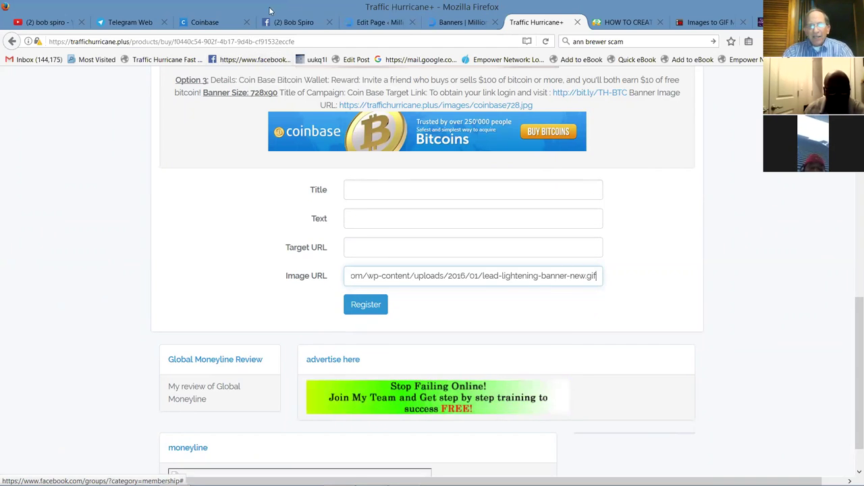
left_click(374, 245)
left_click(476, 22)
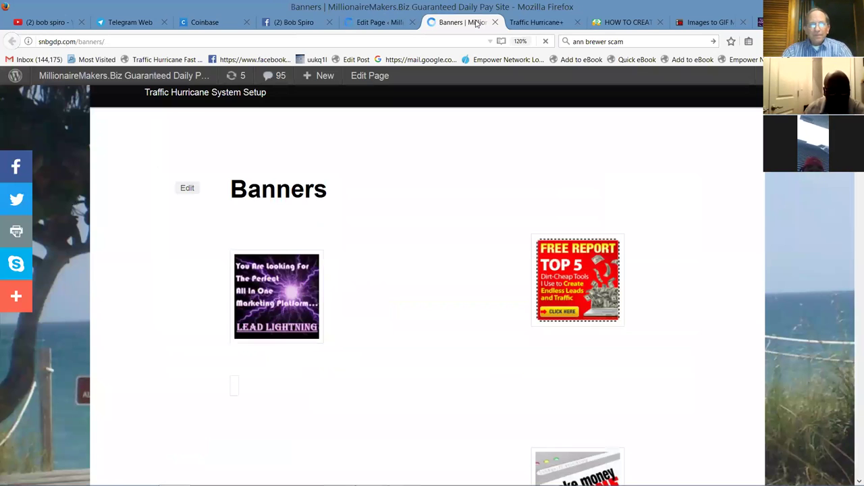
left_click(540, 22)
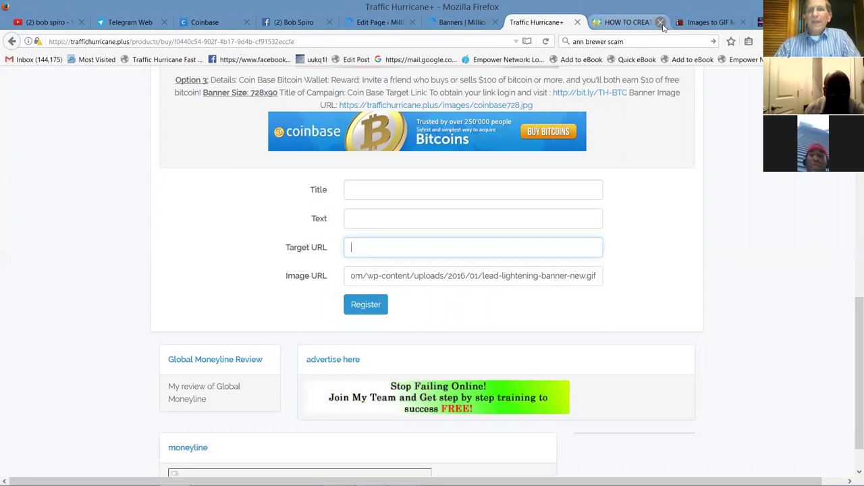
Copy the MySpringList lead-capture page's web address from the address bar.
left_click(631, 24)
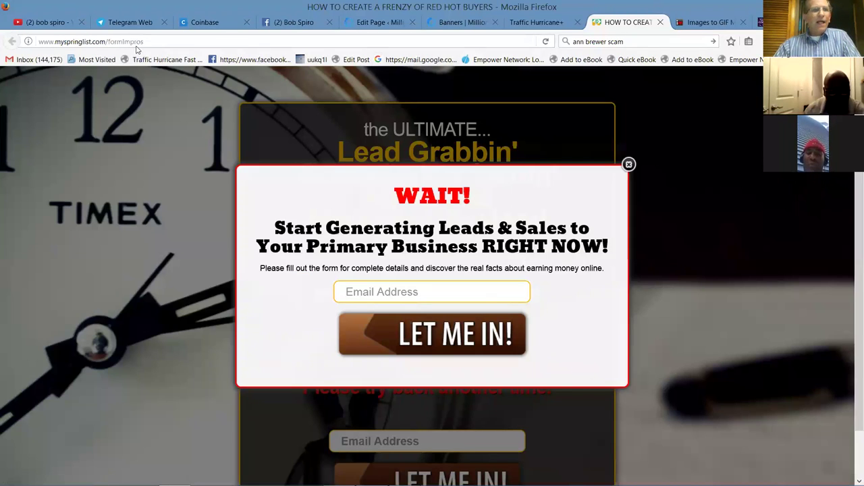
left_click_drag(143, 42, 4, 30)
right_click(78, 41)
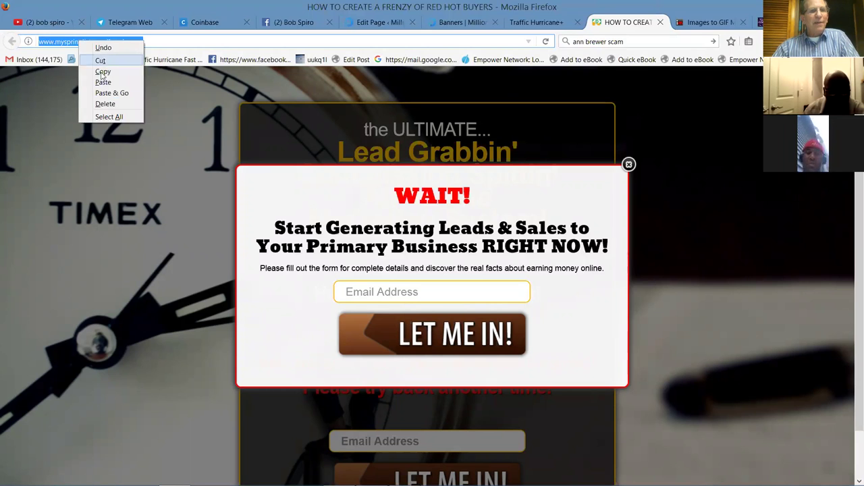
left_click(94, 71)
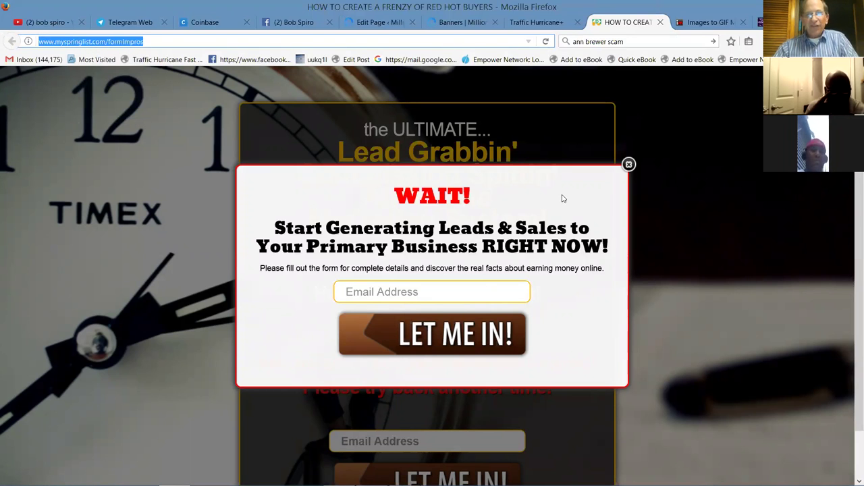
Dismiss the WAIT! popup and fill the sign-up email field with a saved address.
left_click(629, 164)
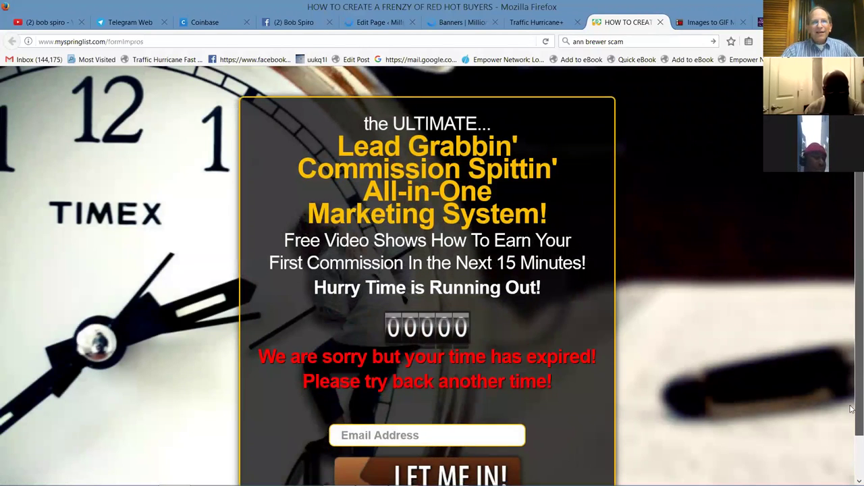
scroll(851, 186, "down", 2)
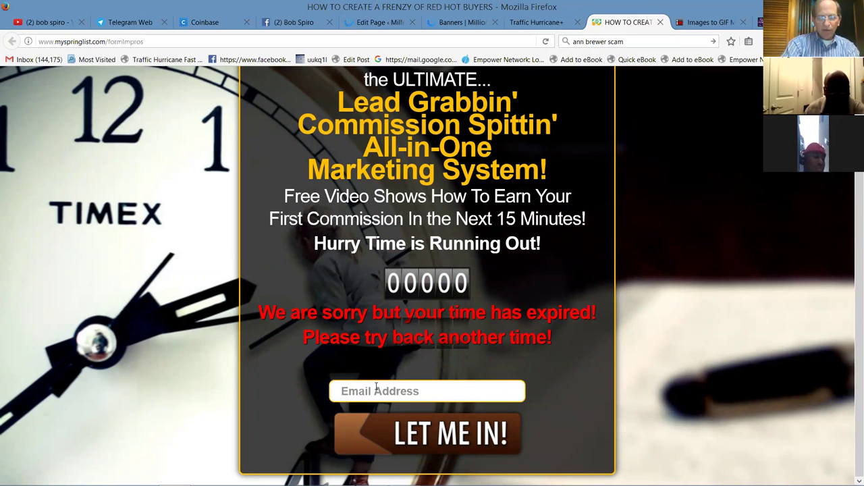
left_click(376, 391)
type("sales")
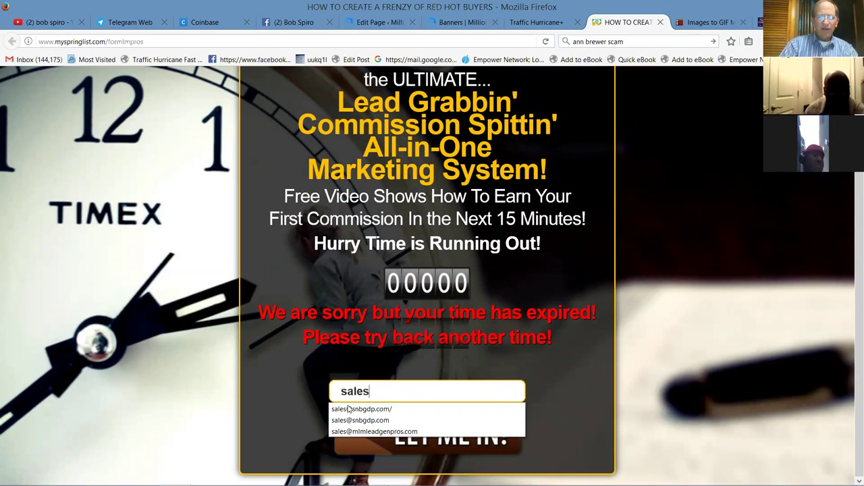
left_click(368, 420)
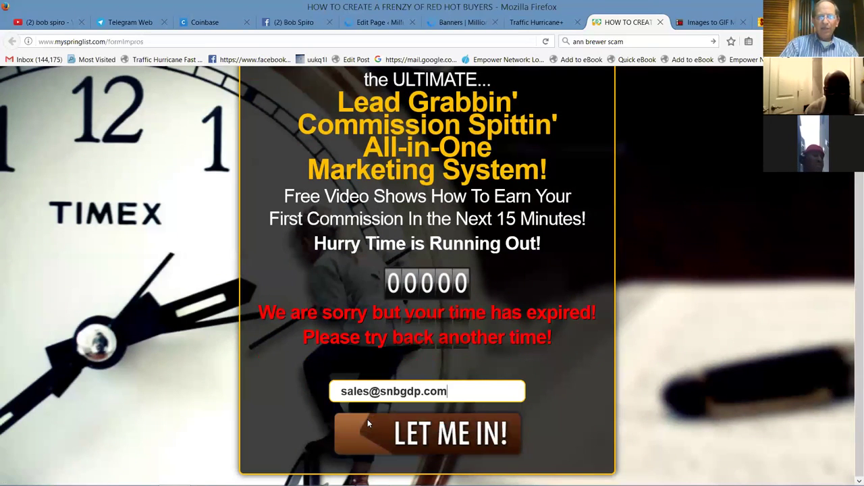
Submit the email via LET ME IN!, pass the Bot Check code, and pause the Lead Lightning video.
left_click(432, 442)
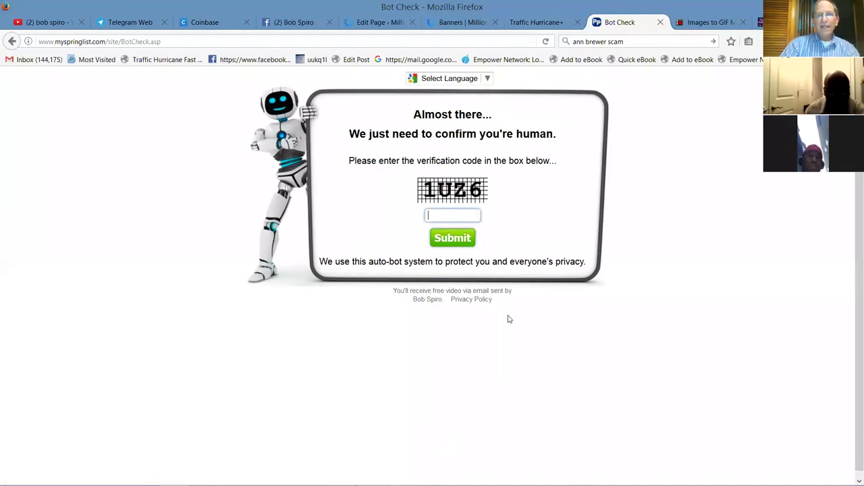
type("1u")
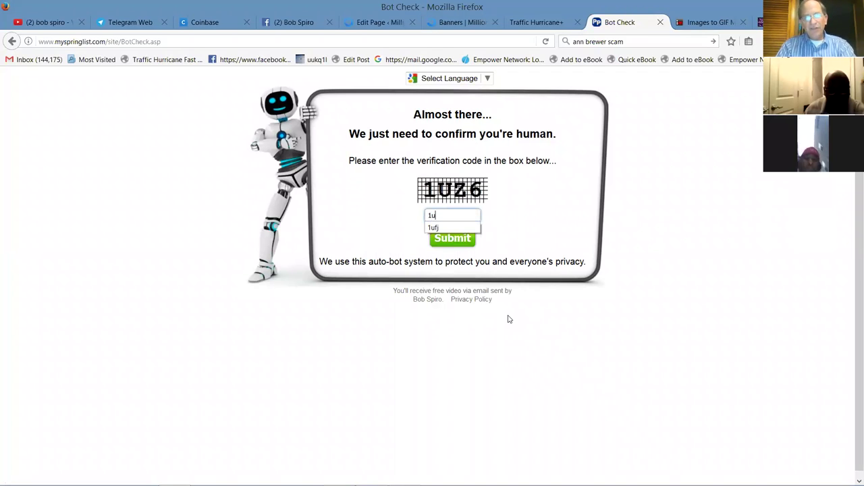
type("z6")
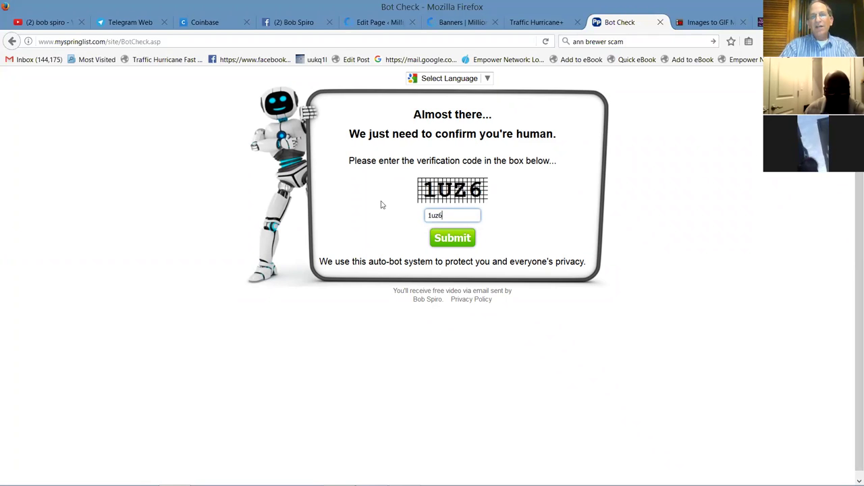
left_click(456, 240)
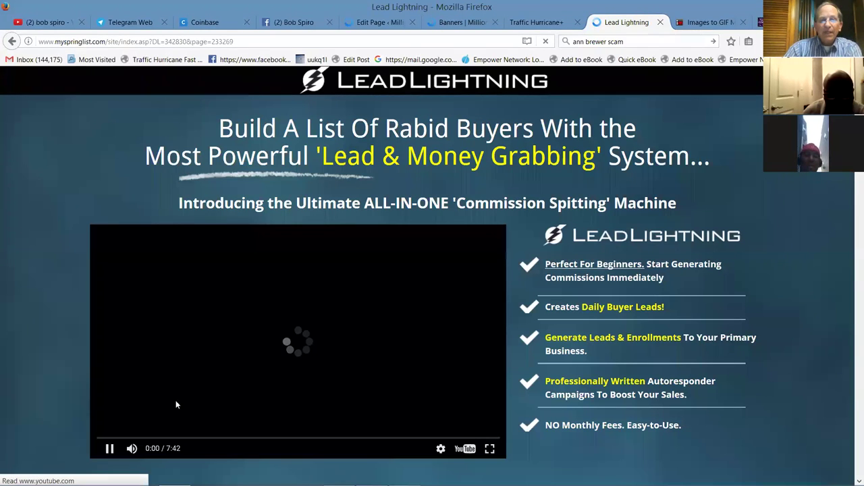
left_click(110, 450)
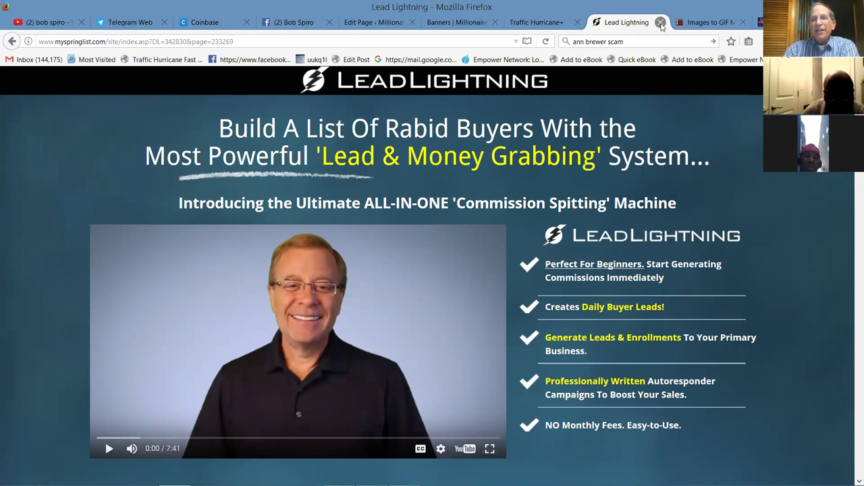
Paste the copied MySpringList link into the banner ad's Target URL.
left_click(530, 25)
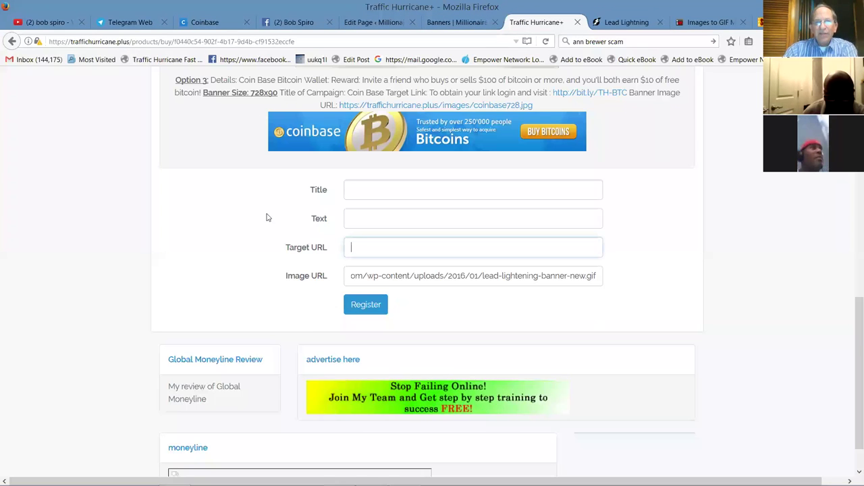
right_click(355, 248)
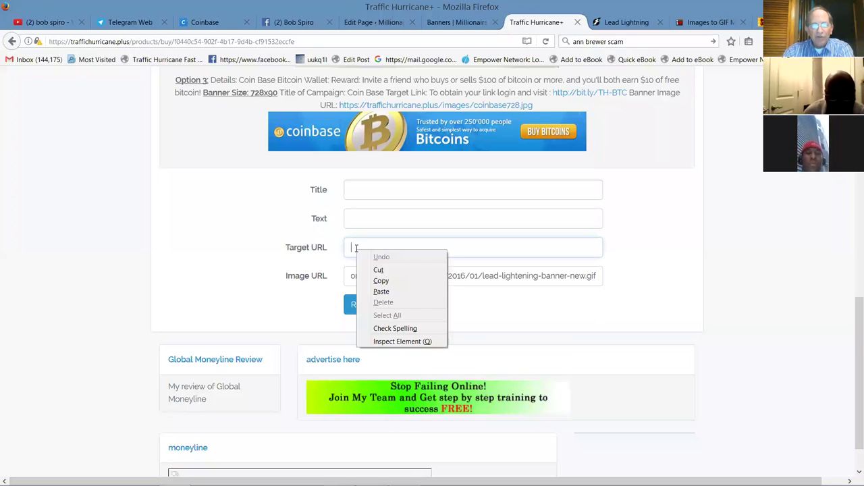
left_click(380, 291)
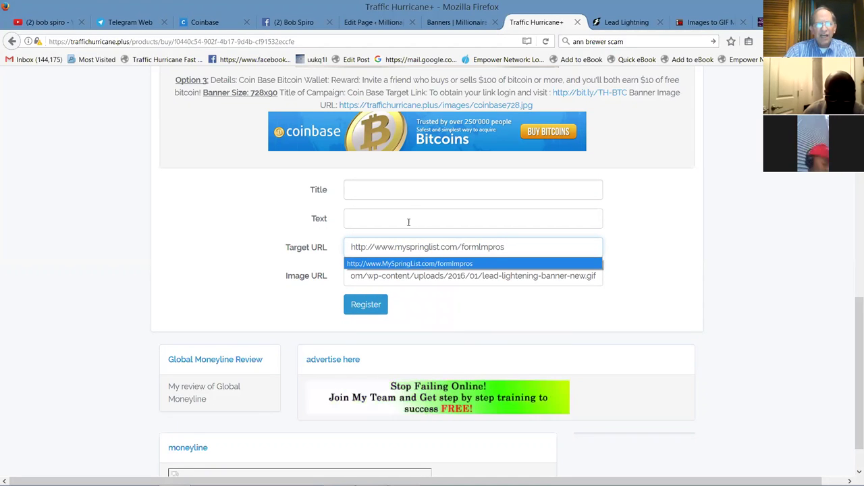
Enter title 'lead lightening' and text 'll 2 animated gif', then register the ad.
left_click(377, 192)
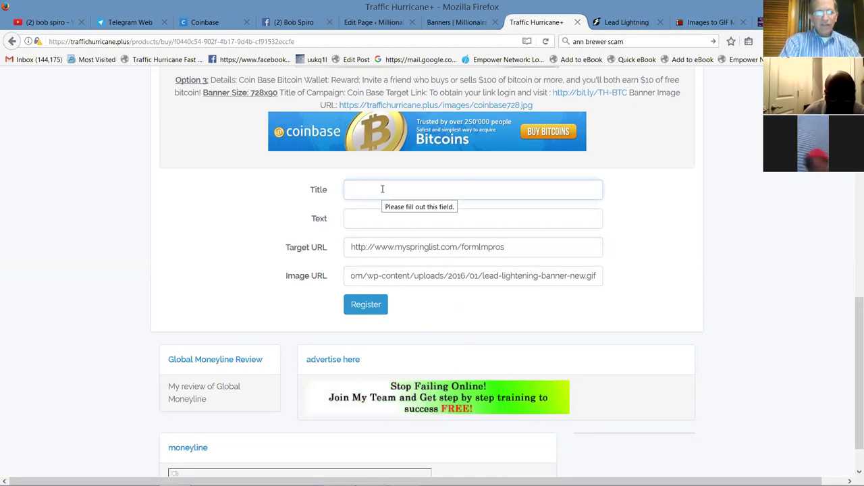
type("lead lightening")
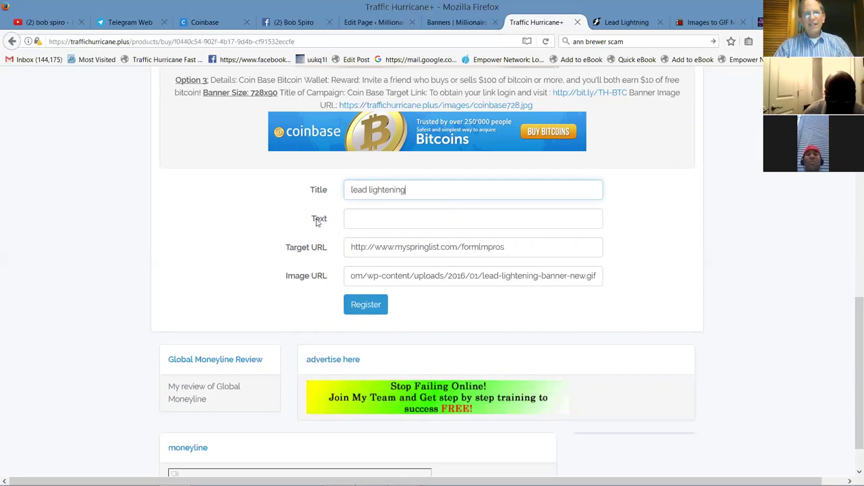
left_click(376, 214)
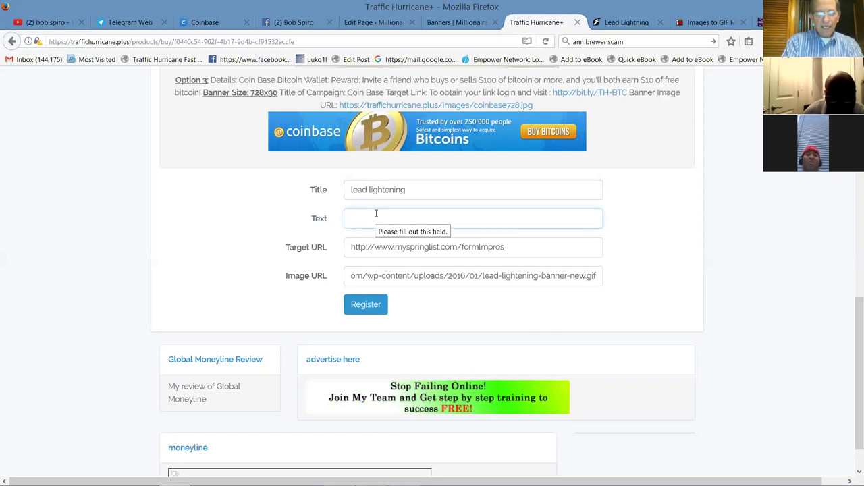
type("ll 2")
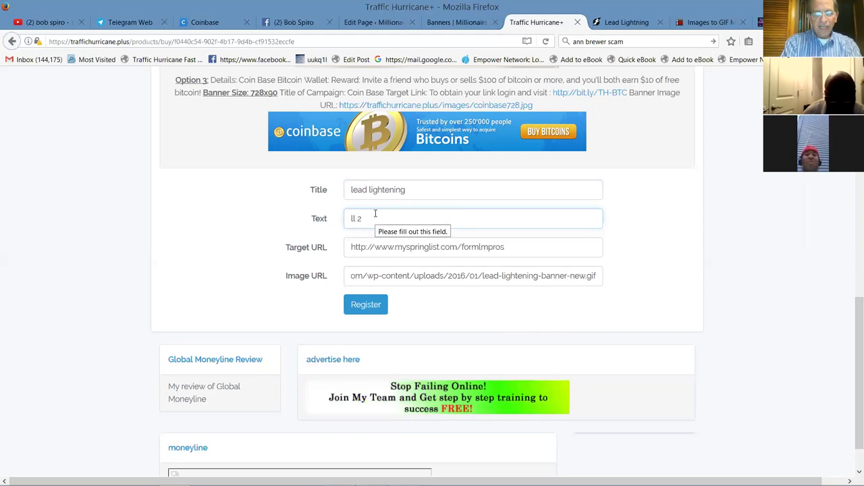
type(" anima")
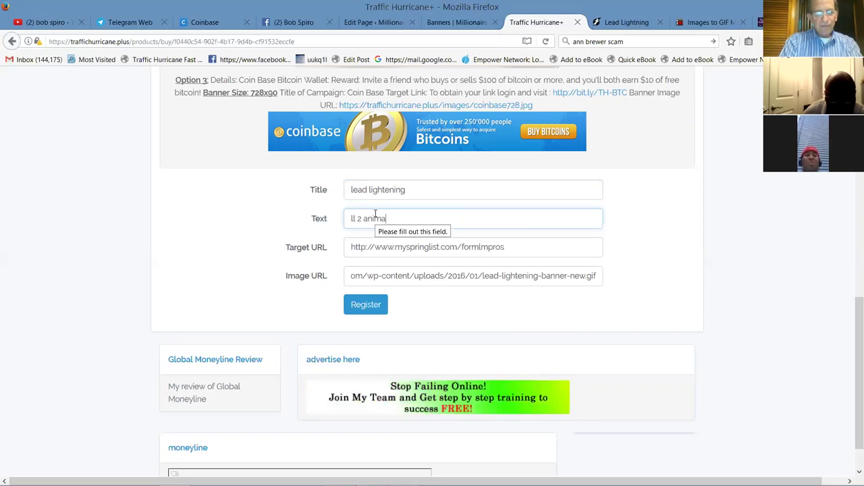
type("ted ")
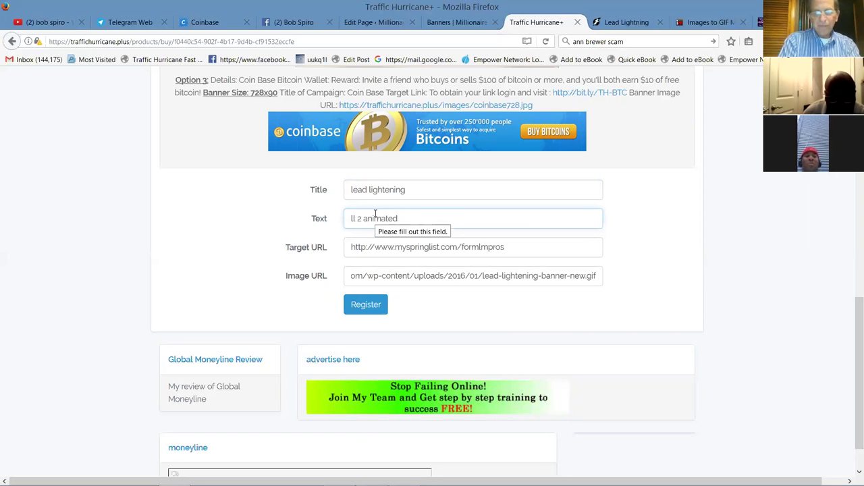
type("gif")
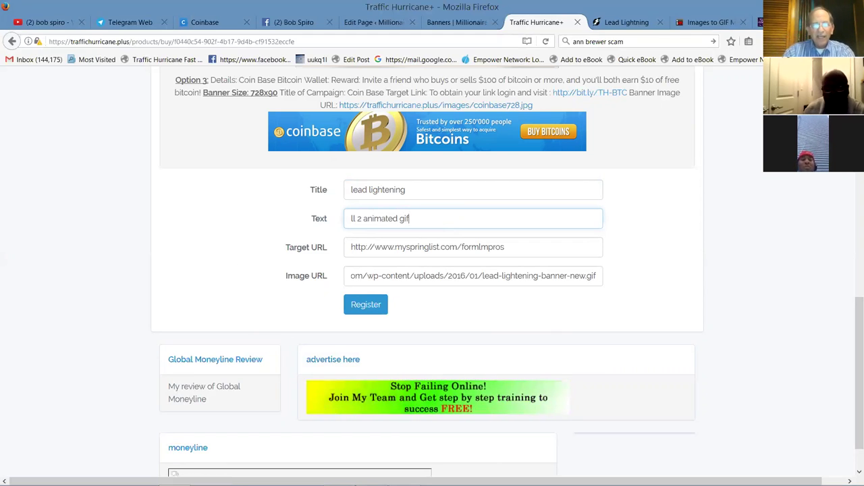
left_click(368, 310)
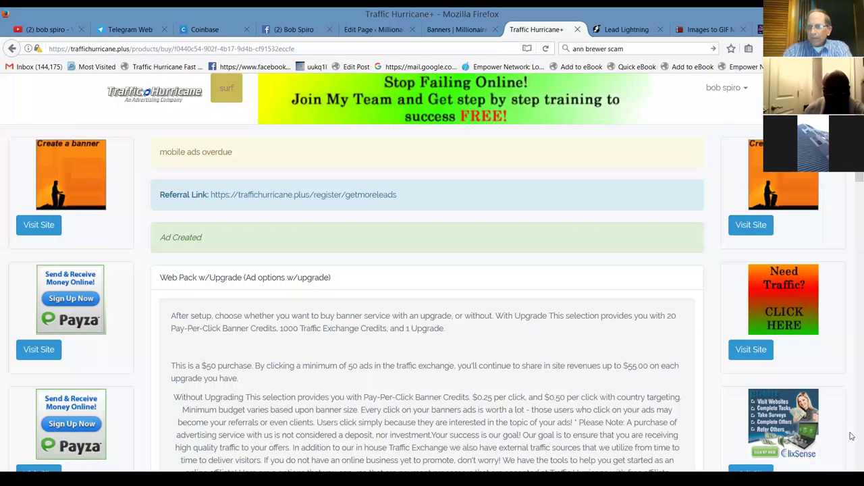
mouse_move(852, 442)
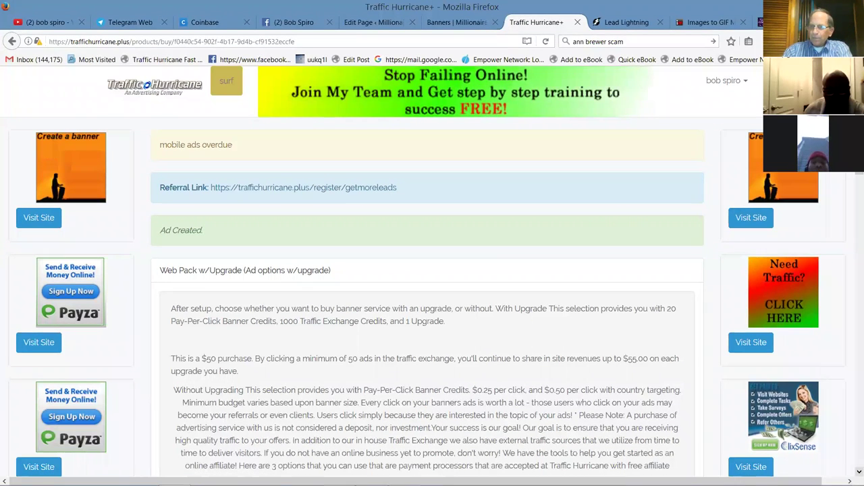
scroll(432, 304, "down", 1)
scroll(432, 270, "down", 3)
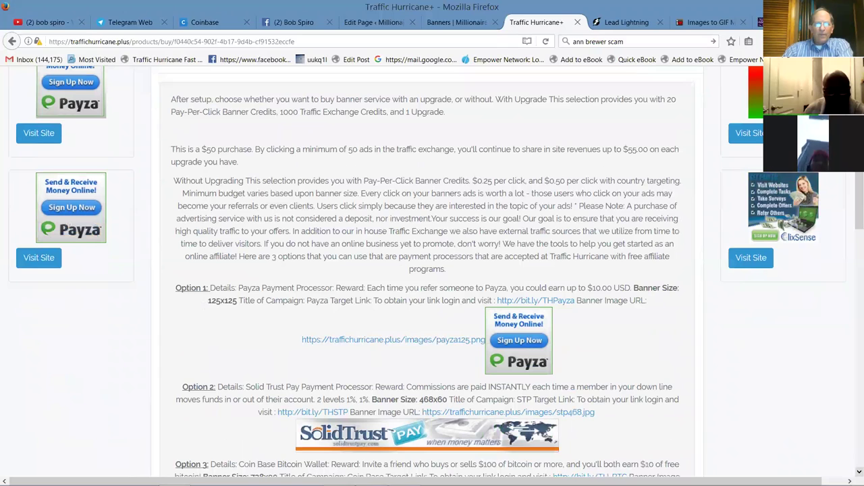
scroll(432, 270, "down", 6)
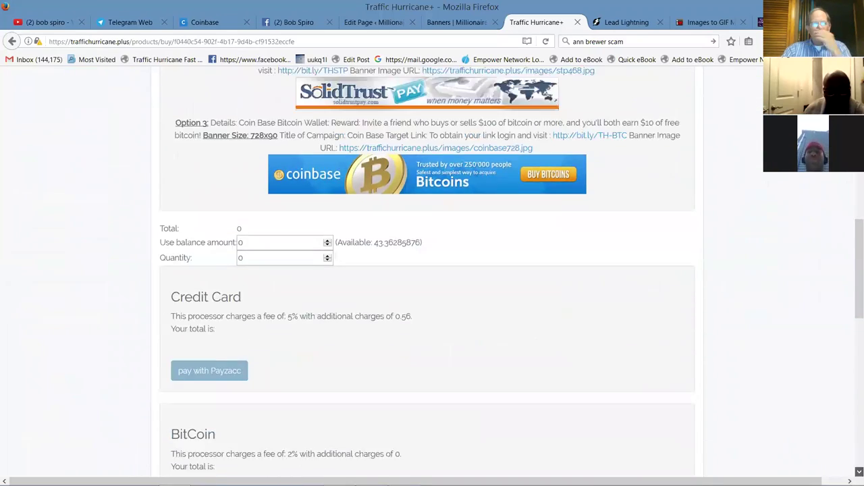
scroll(432, 270, "down", 2)
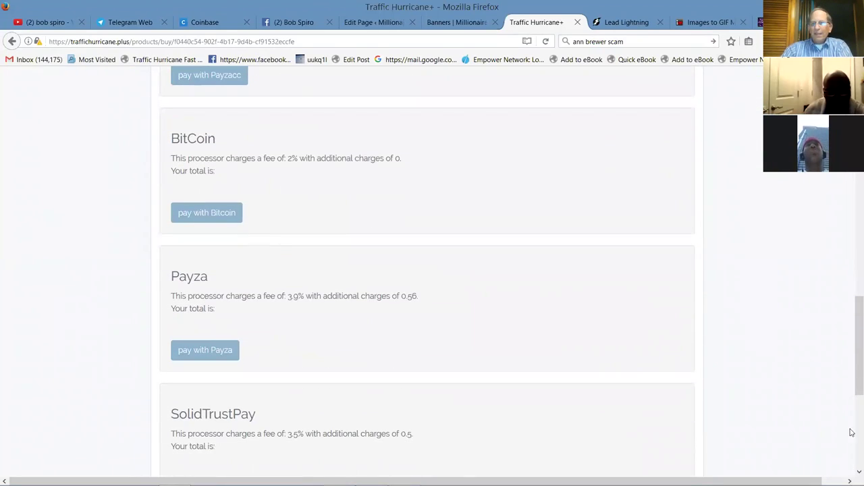
left_click_drag(851, 365, 852, 271)
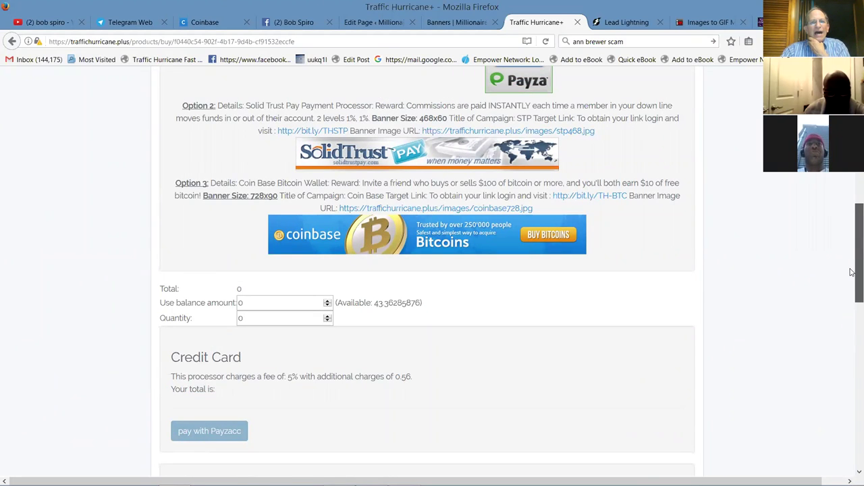
left_click_drag(850, 273, 851, 276)
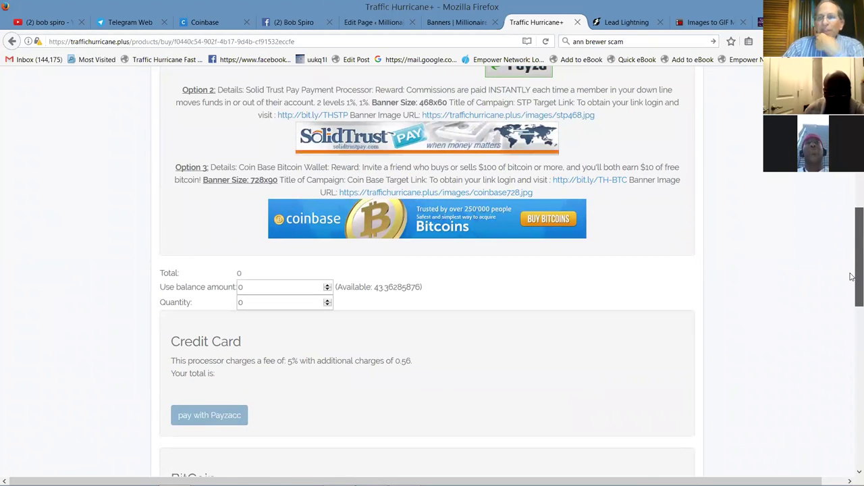
left_click_drag(851, 277, 850, 324)
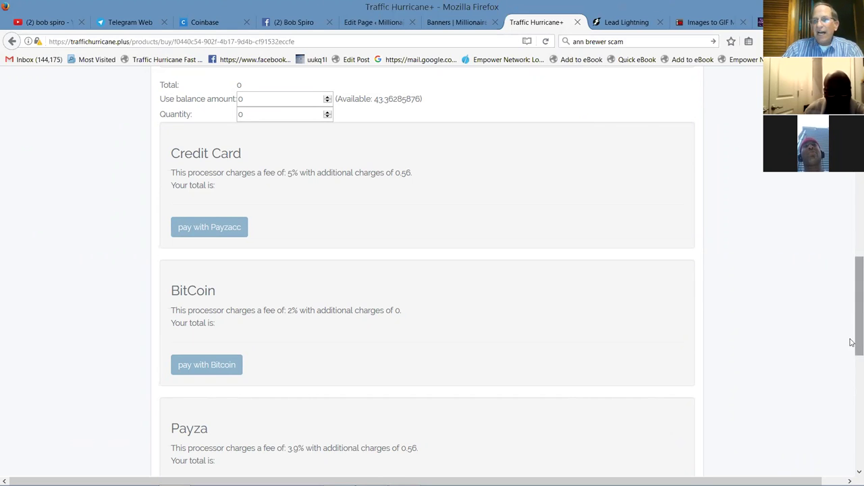
scroll(852, 223, "up", 2)
scroll(852, 224, "up", 10)
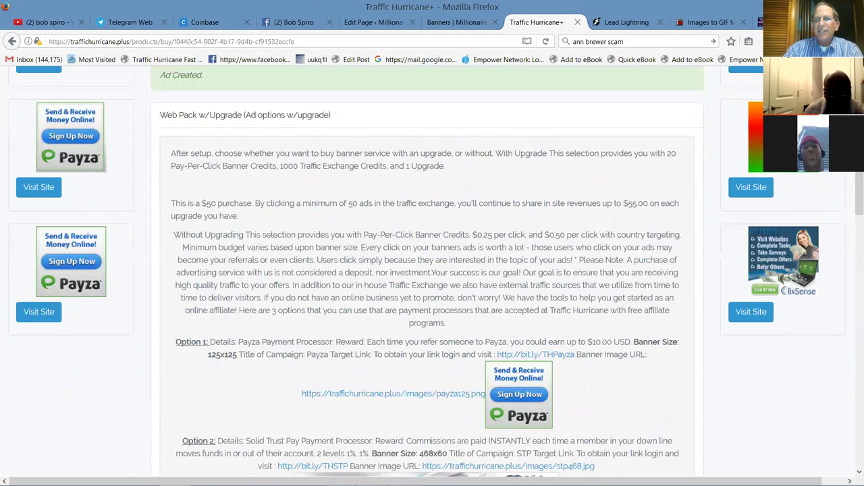
scroll(851, 196, "up", 4)
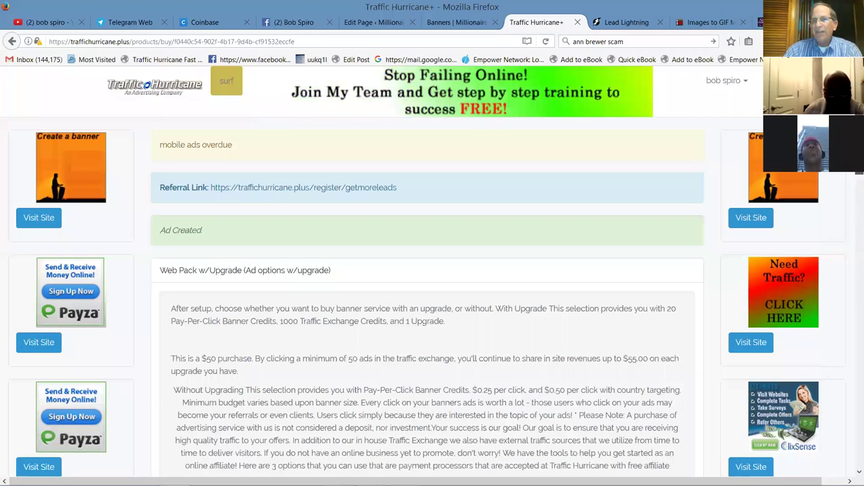
Open the Transactions page from the account menu in a new tab.
left_click(721, 81)
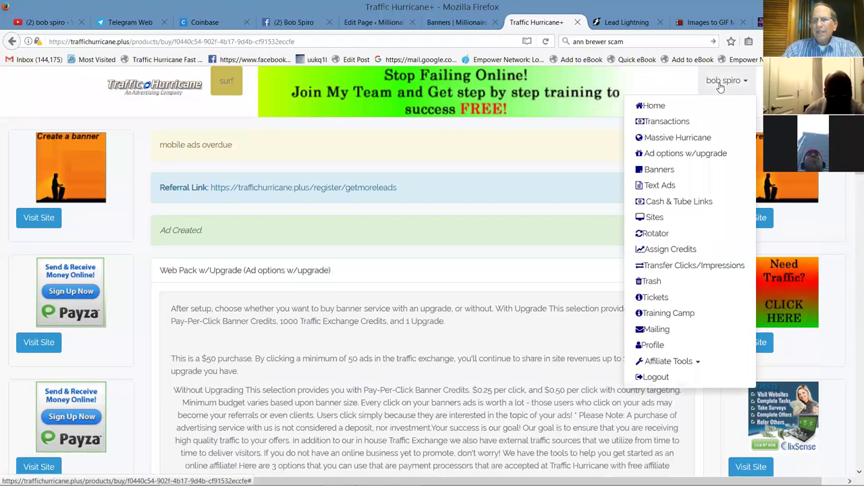
right_click(650, 125)
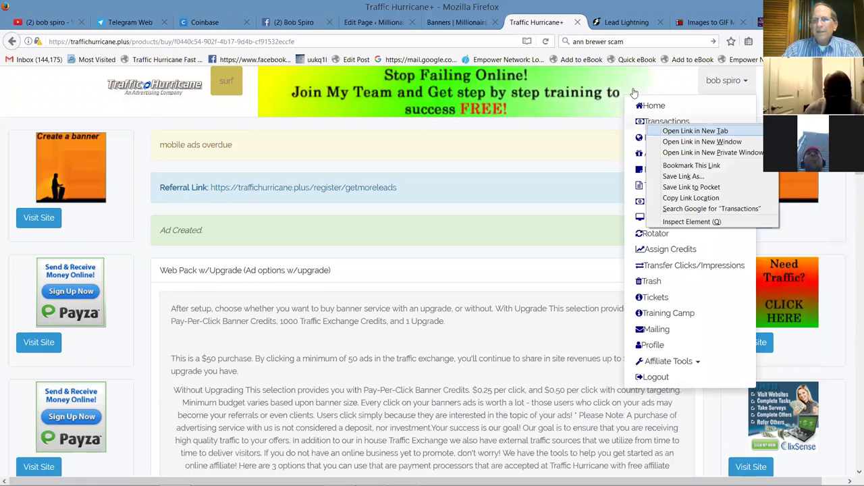
left_click(694, 131)
left_click(568, 26)
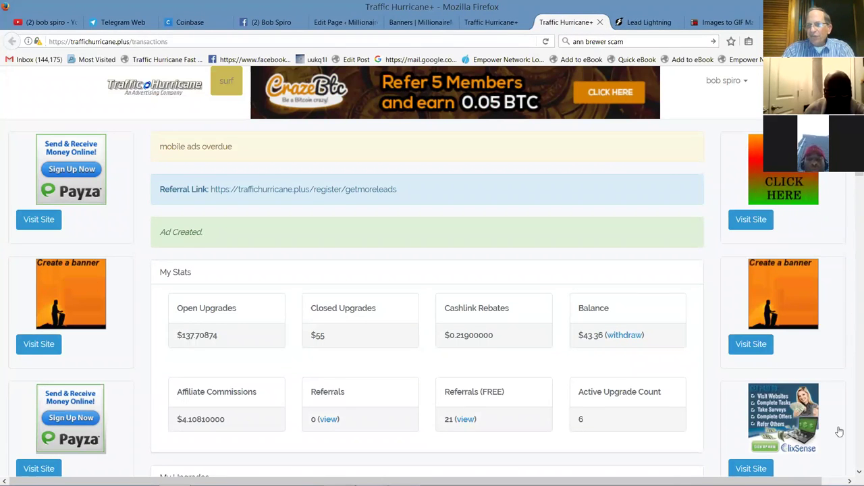
Review the transactions, noting the $55 closed upgrade and the 43.36 balance.
scroll(833, 432, "down", 2)
scroll(337, 286, "down", 5)
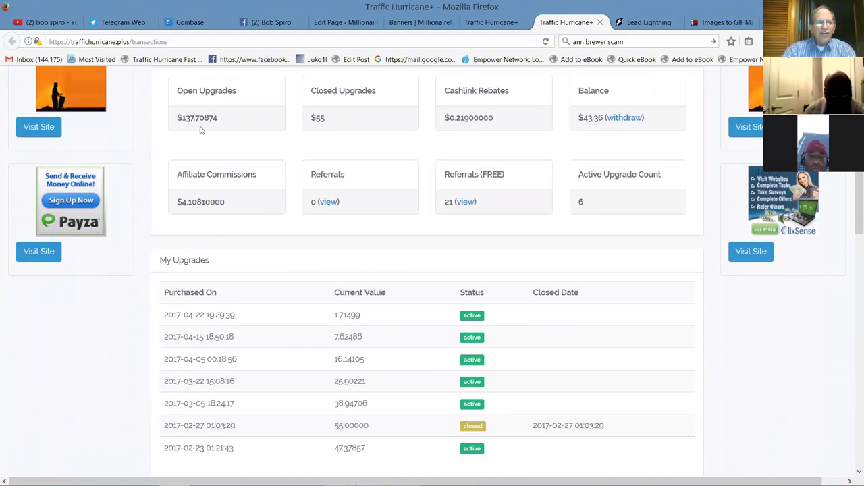
double_click(318, 117)
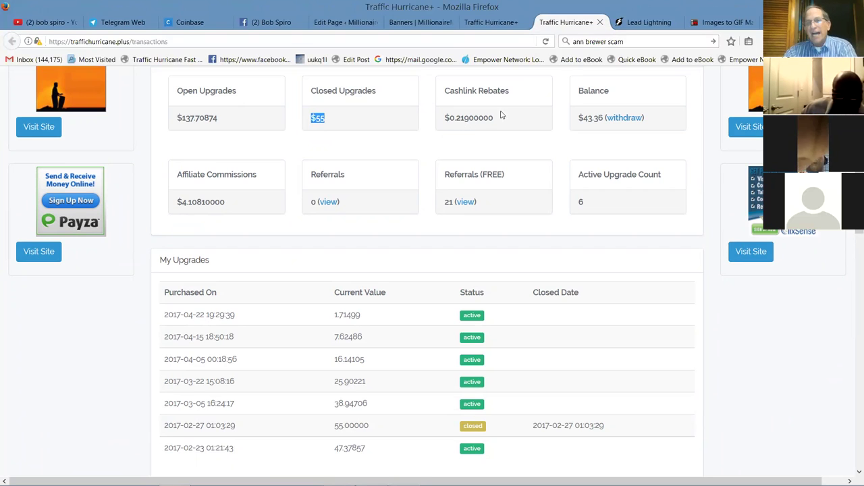
left_click_drag(582, 118, 602, 119)
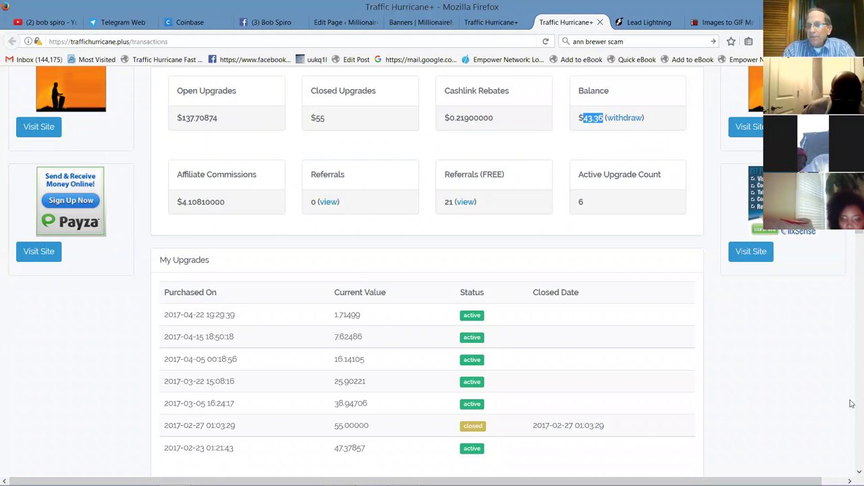
scroll(426, 375, "down", 3)
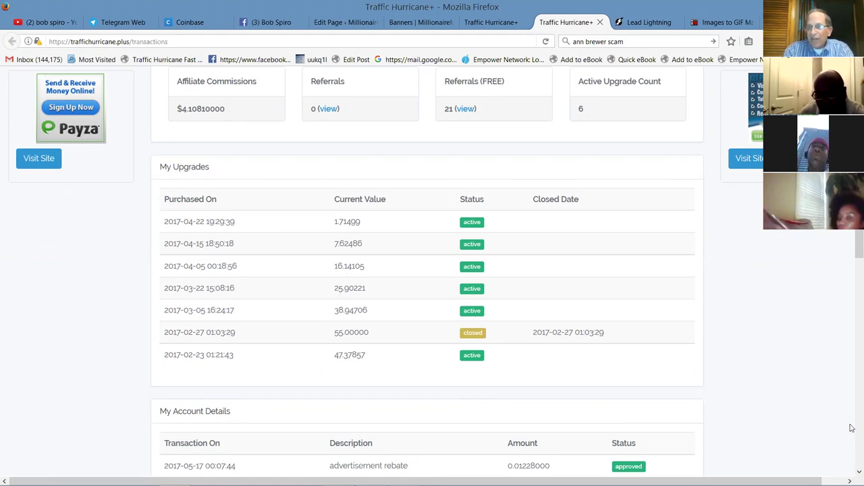
left_click(851, 401)
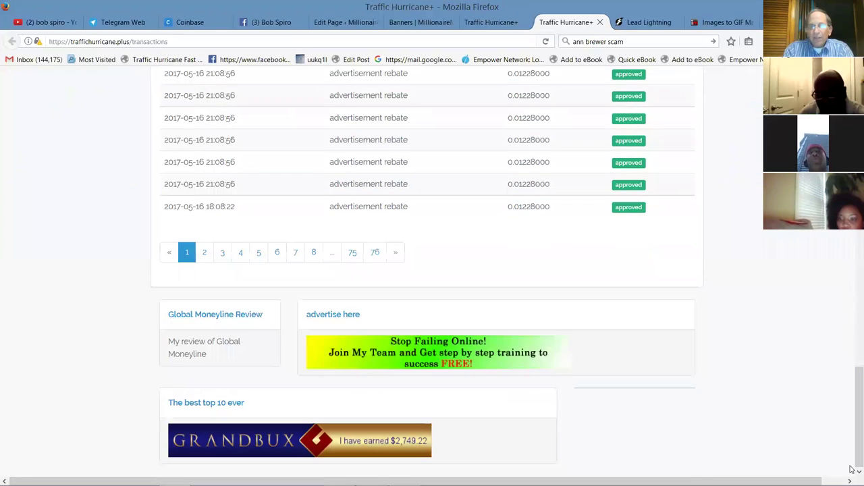
left_click_drag(851, 412, 851, 398)
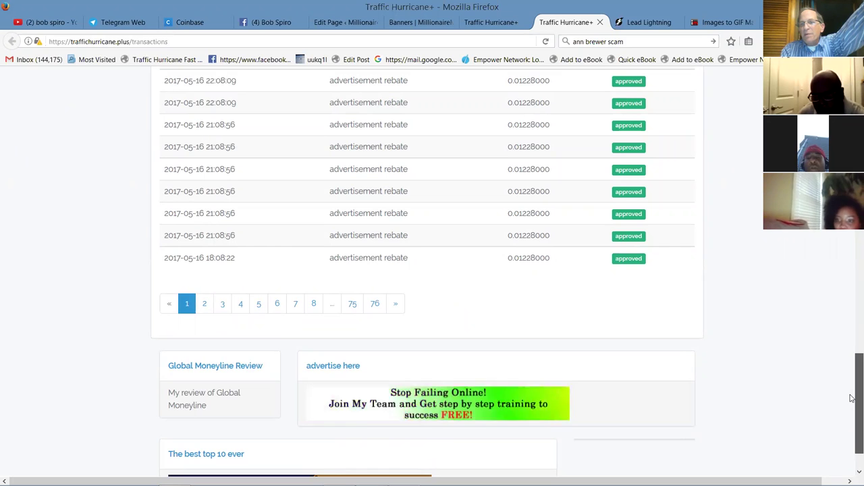
left_click_drag(851, 398, 851, 291)
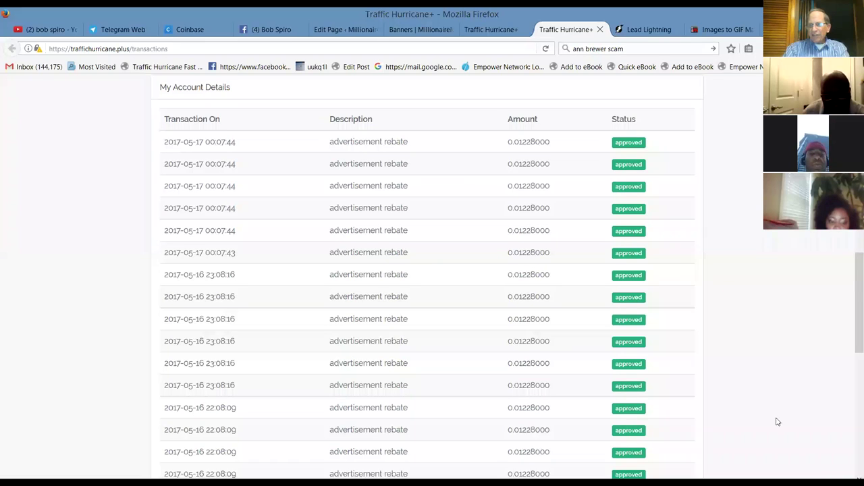
left_click_drag(852, 316, 852, 222)
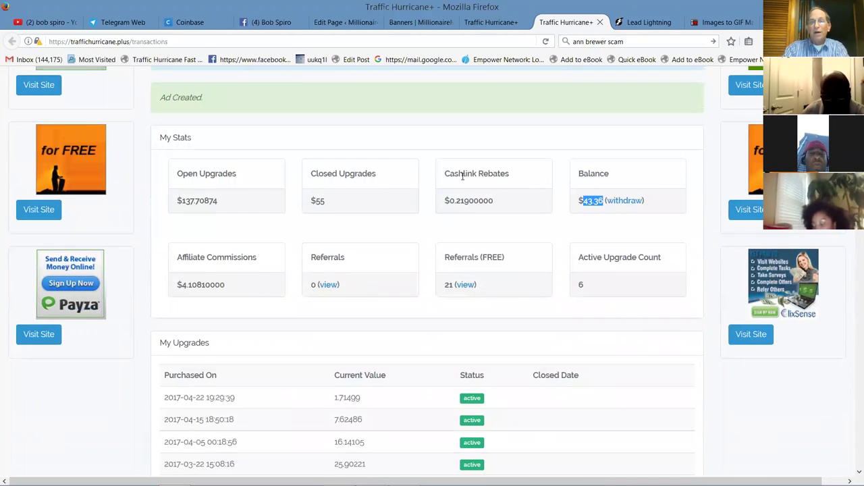
left_click(618, 231)
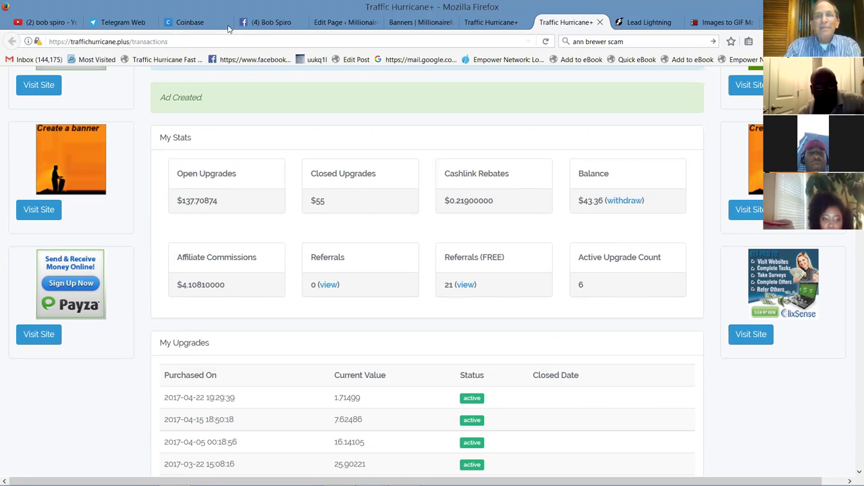
Bring up the Web Pack purchase page and look over its payment options.
left_click(490, 23)
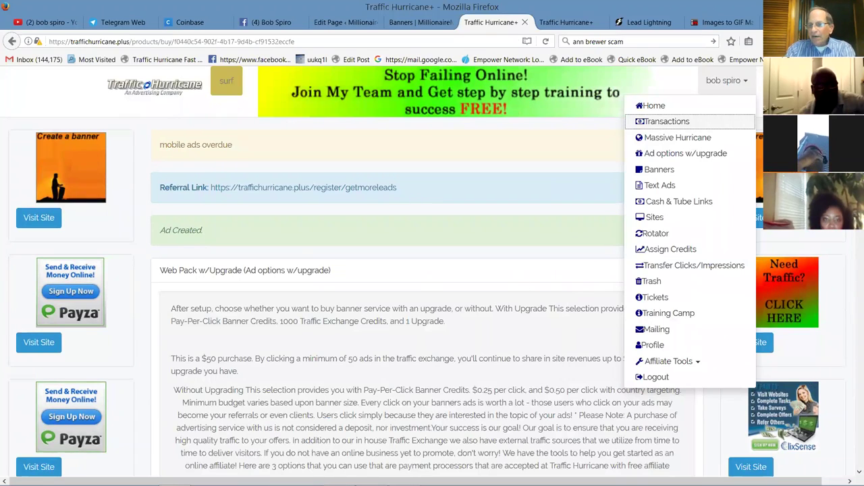
scroll(851, 455, "down", 3)
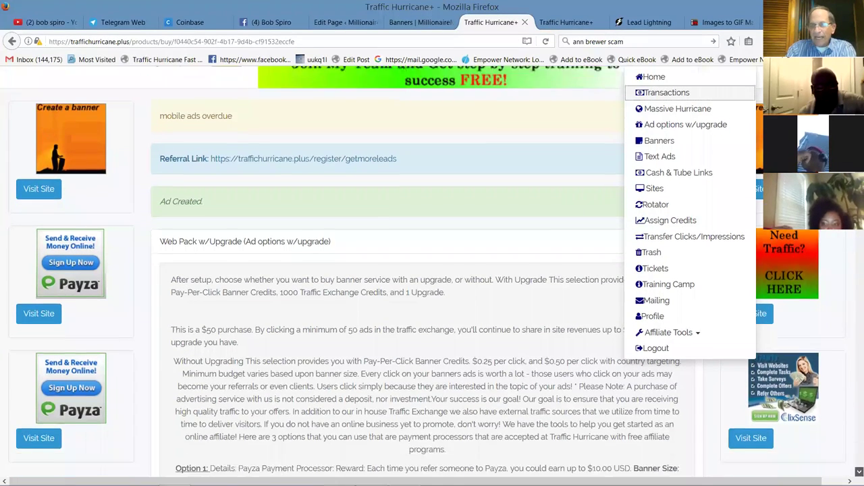
scroll(425, 270, "down", 15)
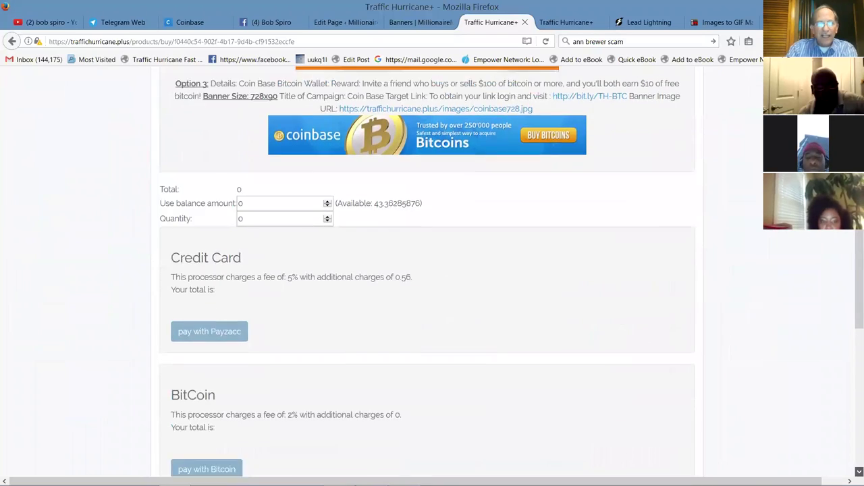
scroll(852, 455, "down", 5)
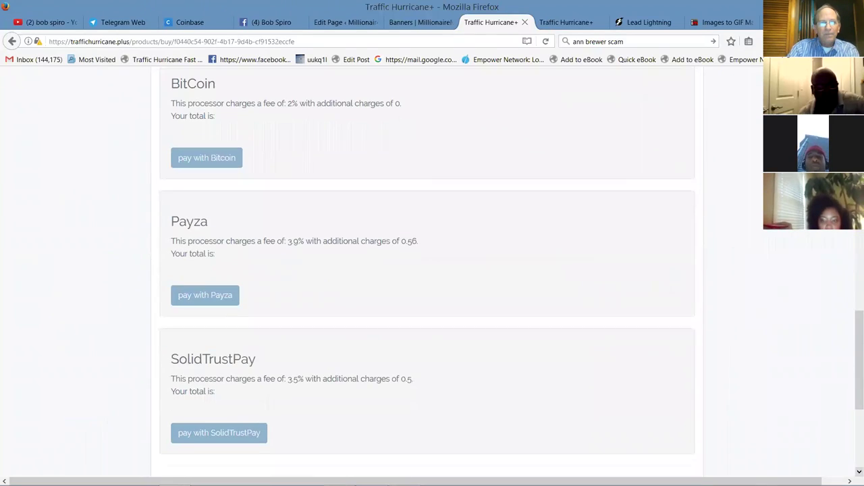
scroll(850, 317, "up", 9)
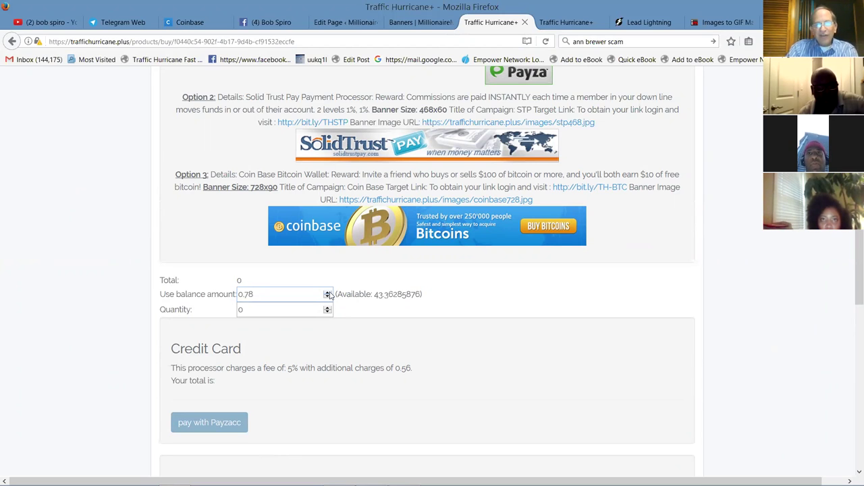
Raise the Use balance amount to 11.58 of the 43.36 available.
left_click(329, 292)
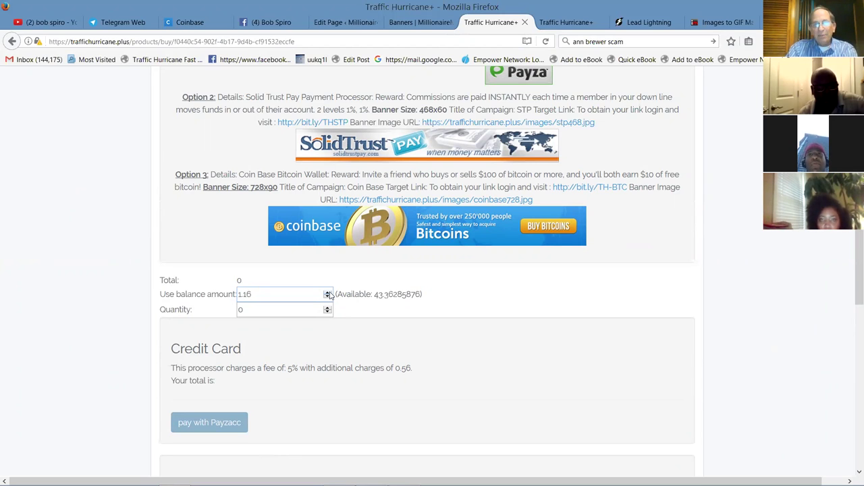
left_click(329, 293)
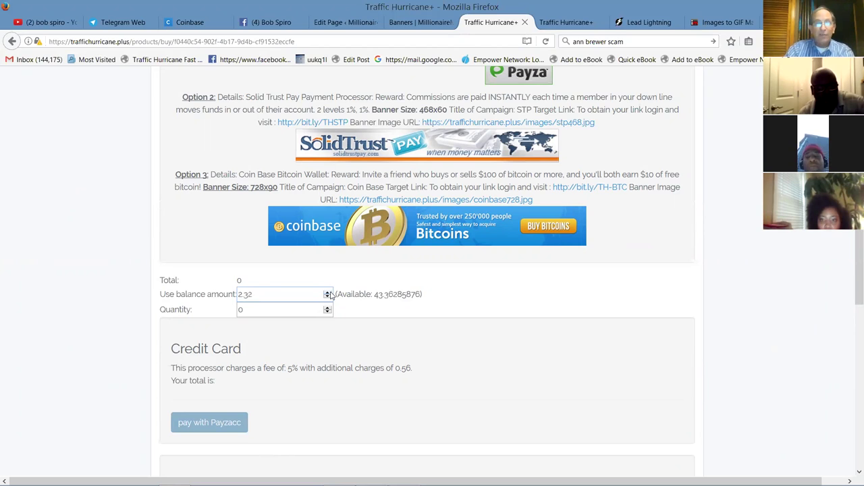
left_click(331, 294)
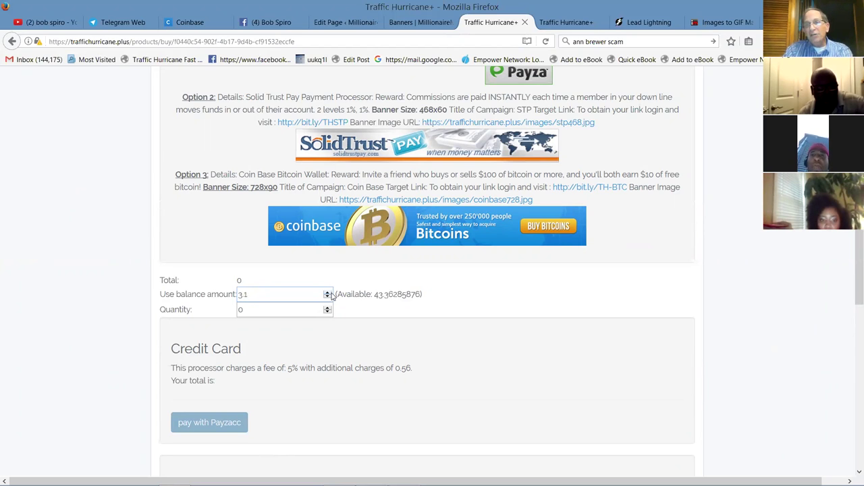
left_click_drag(331, 295, 331, 295)
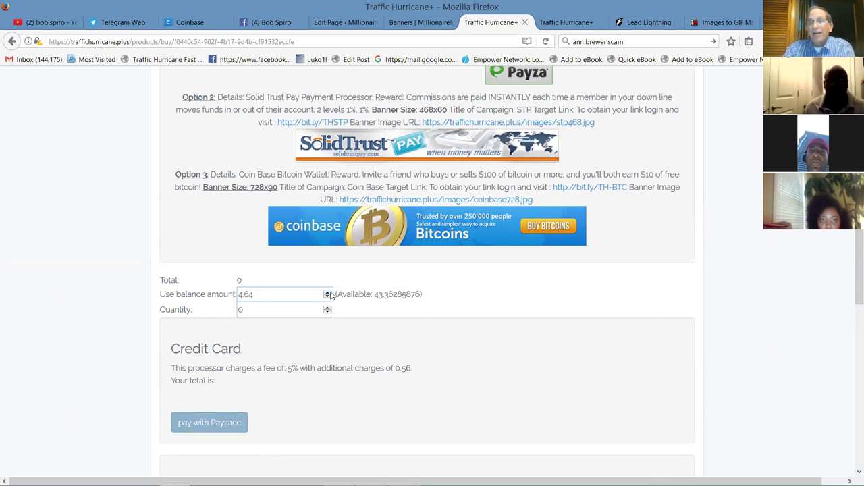
left_click_drag(331, 295, 331, 295)
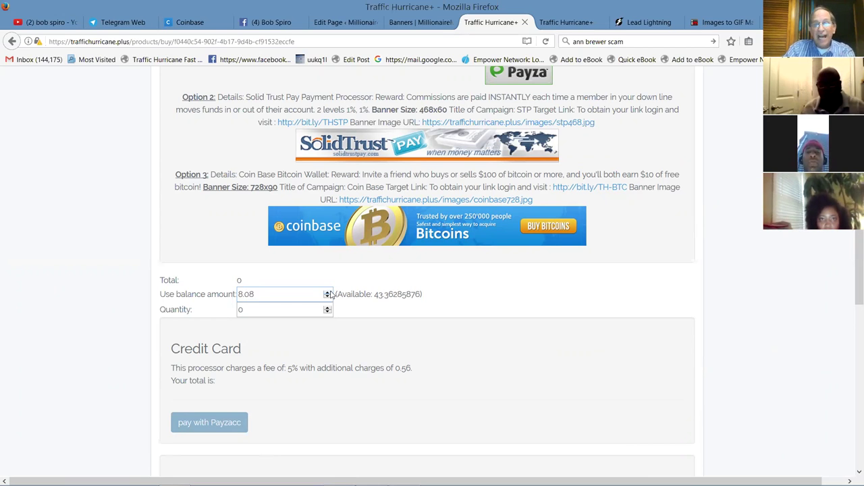
left_click_drag(330, 294, 331, 294)
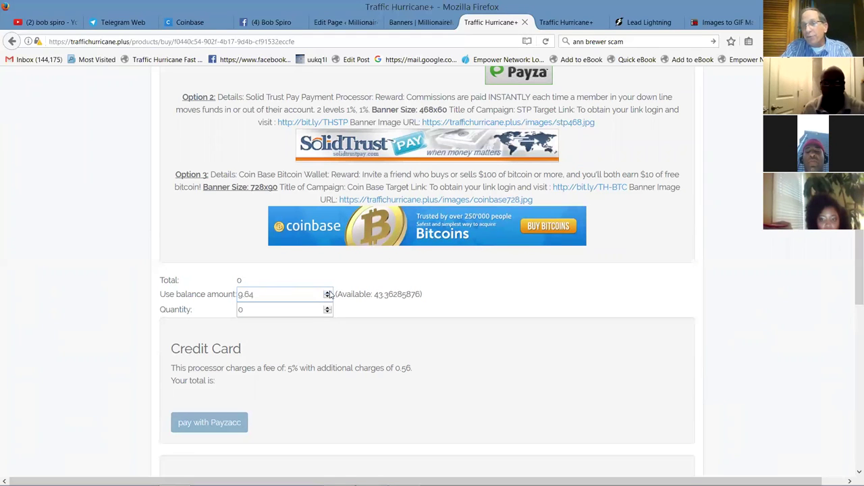
left_click_drag(331, 294, 330, 295)
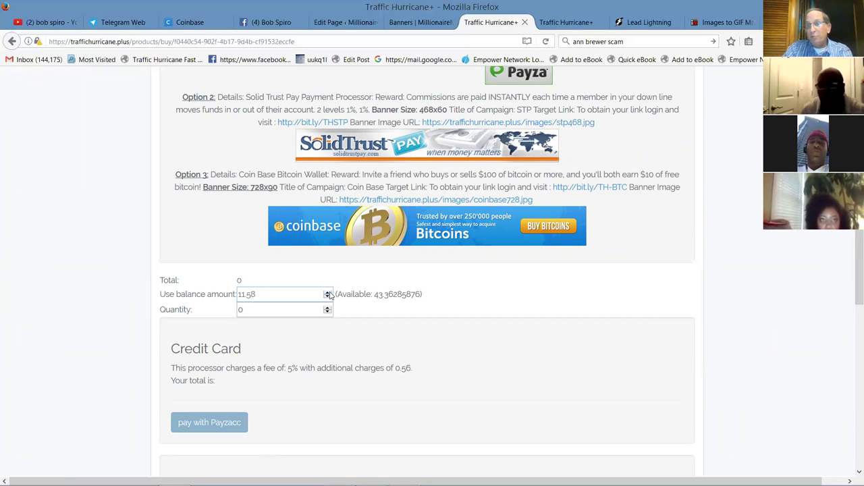
Dismiss the 'max of 0' warnings, reset the balance amount to 0, and set Web Pack quantity to 1.
left_click(329, 294)
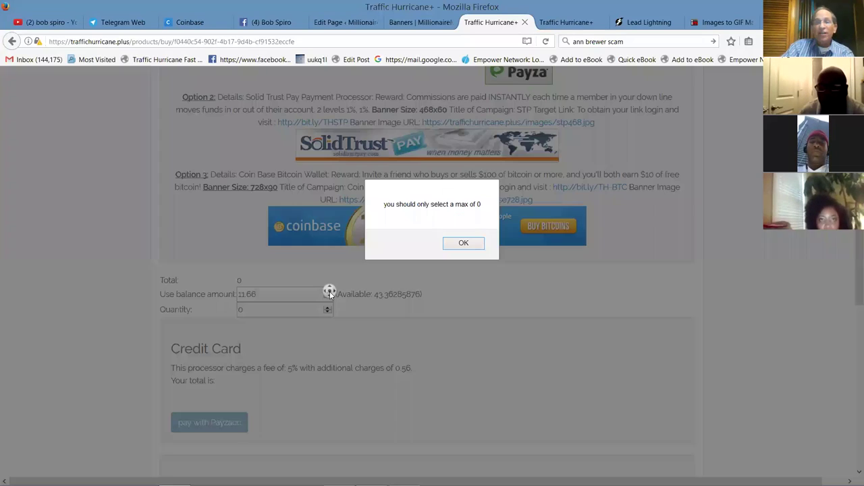
left_click(449, 245)
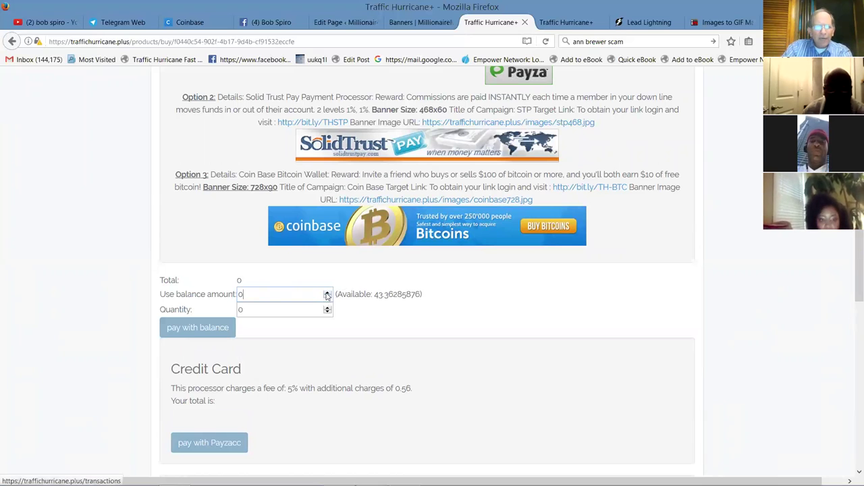
left_click(327, 297)
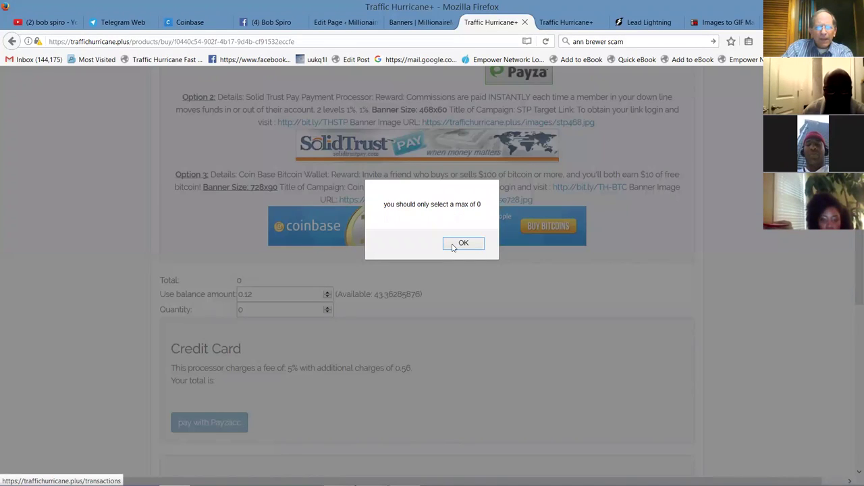
left_click(460, 245)
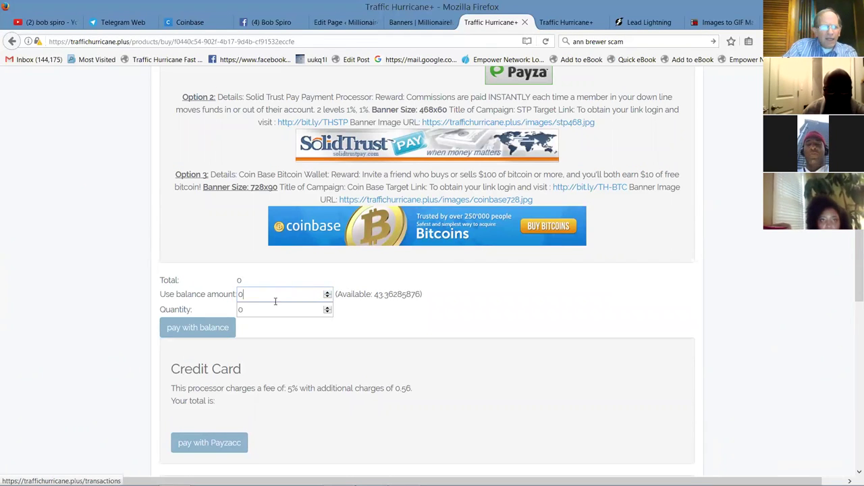
left_click(328, 306)
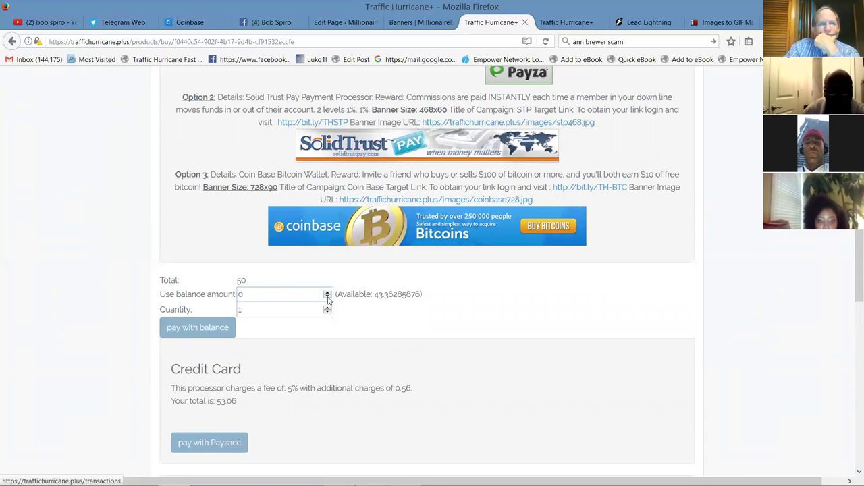
Raise the Use balance amount to 10.58.
left_click(328, 298)
left_click(328, 298)
left_click(328, 298)
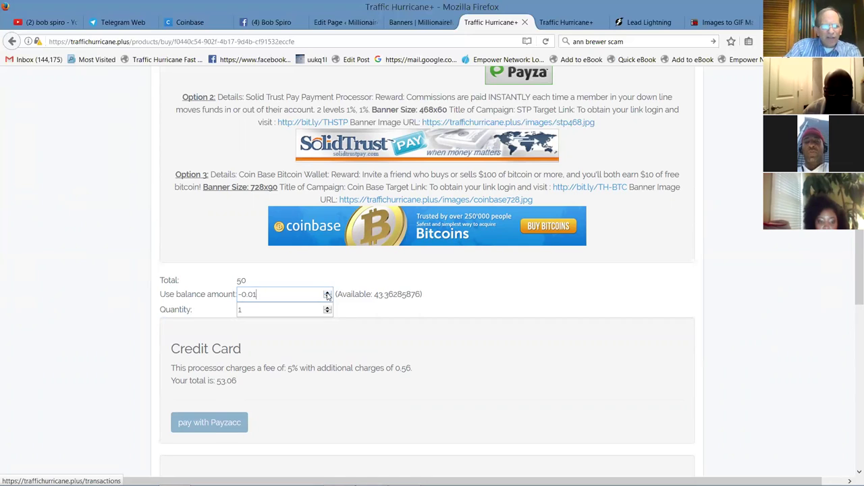
left_click(328, 295)
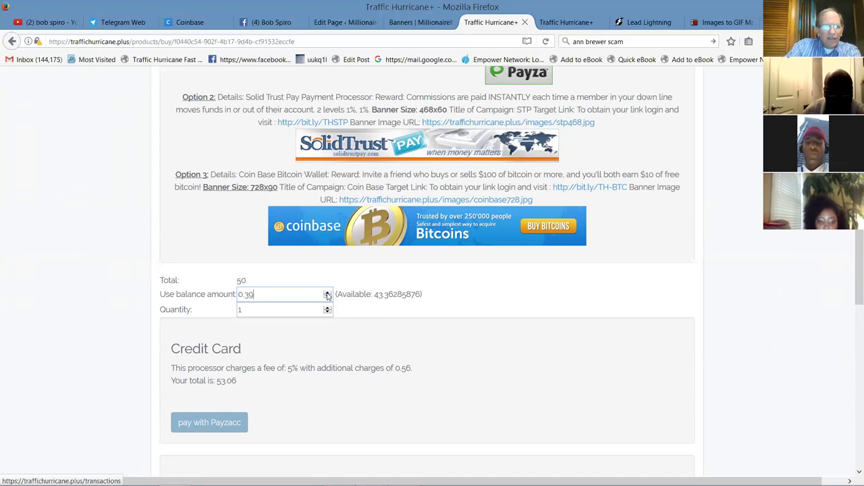
left_click_drag(327, 294, 328, 295)
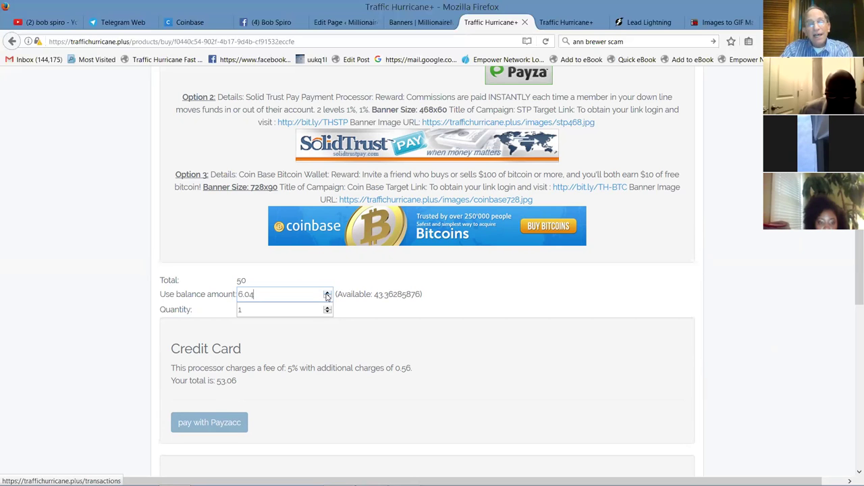
left_click_drag(327, 295, 327, 295)
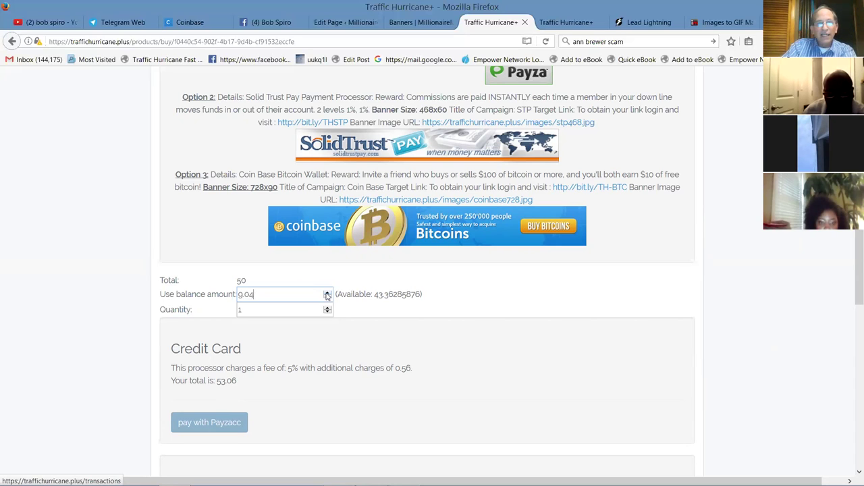
left_click_drag(327, 296, 327, 296)
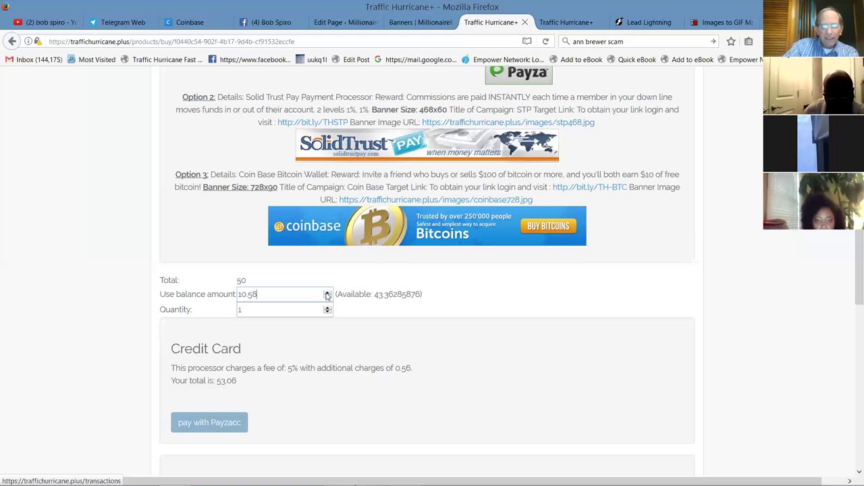
Go back to the filled-in lead lightening ad form and scroll through it.
key("alt+Left")
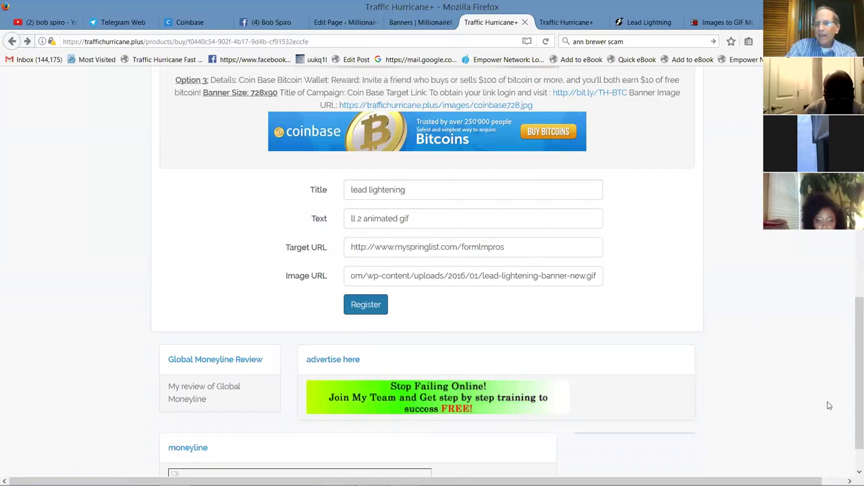
scroll(852, 407, "down", 1)
scroll(852, 425, "down", 1)
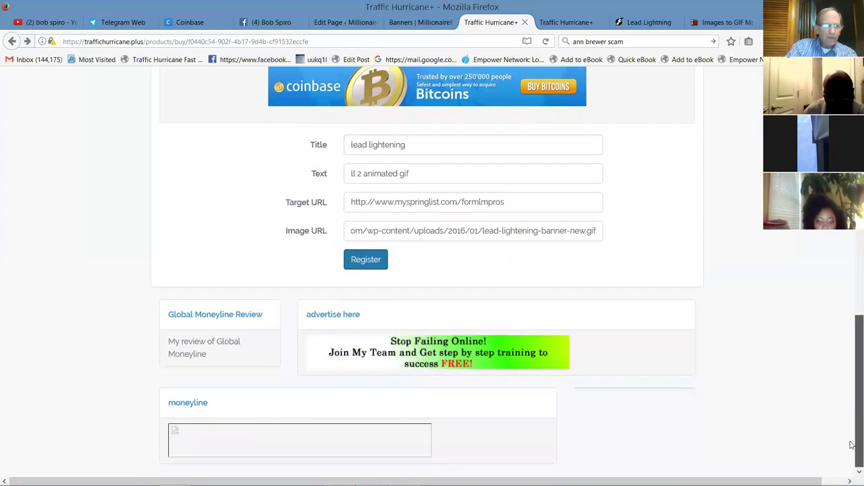
scroll(852, 351, "up", 6)
middle_click(856, 266)
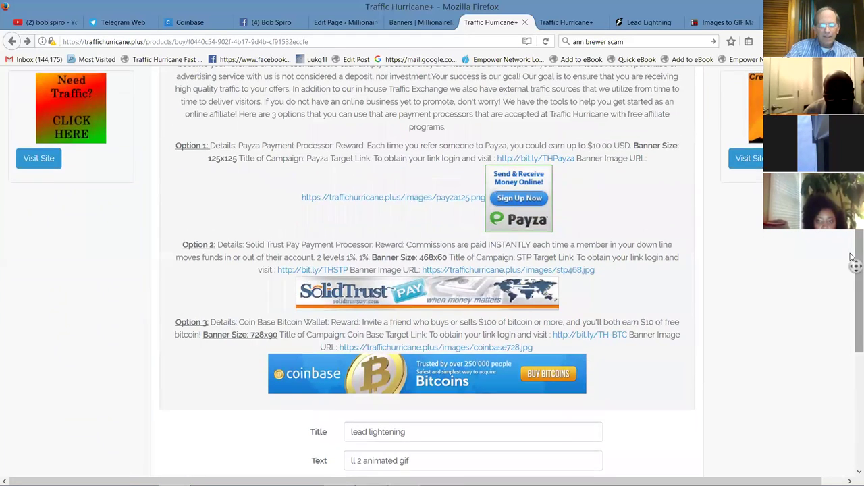
scroll(852, 258, "down", 6)
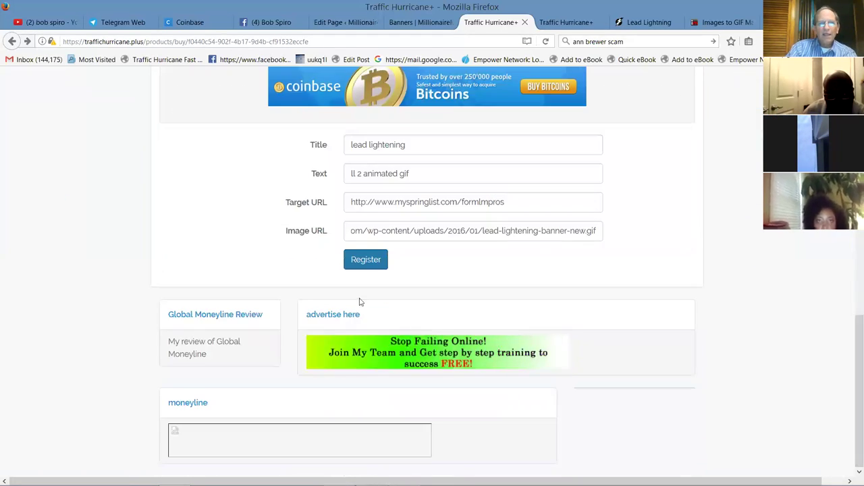
Submit the lead lightening ad form, set the balance amount to 43 and Web Pack quantity to 1.
left_click(368, 264)
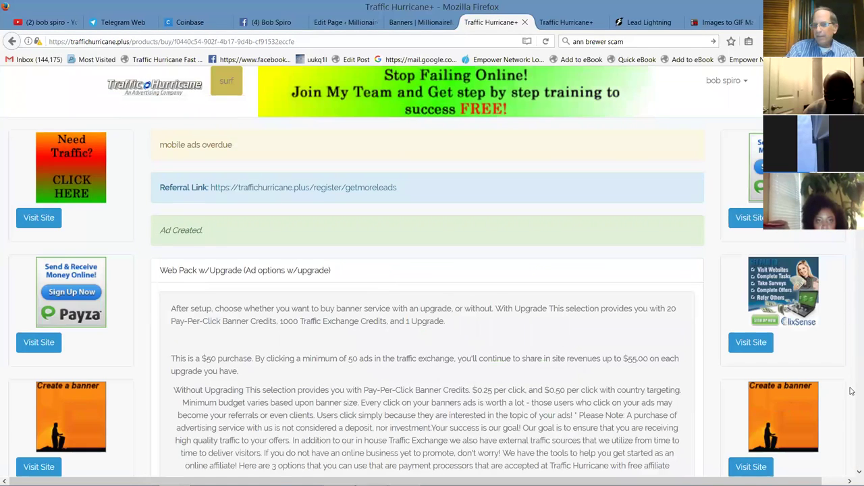
scroll(851, 413, "down", 8)
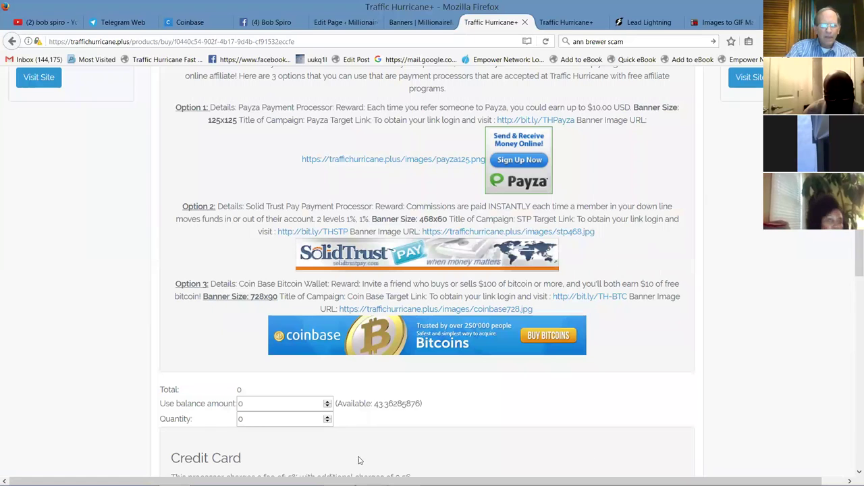
left_click(311, 398)
key("BackSpace")
type("43")
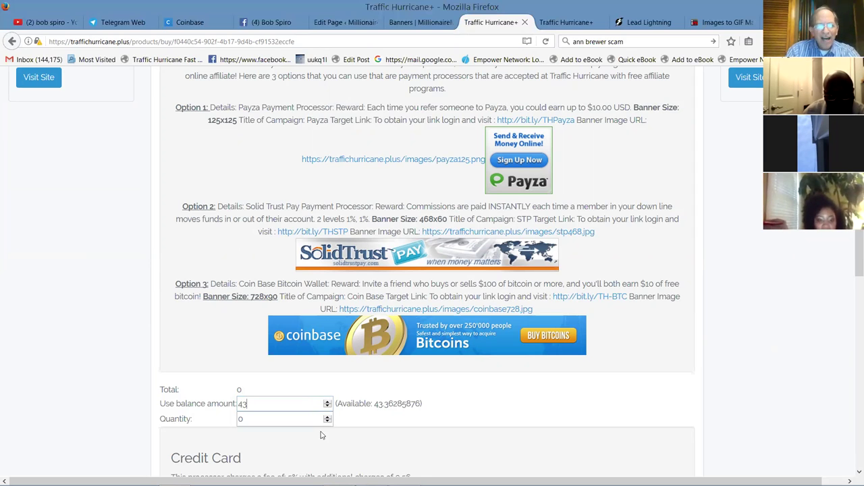
left_click(327, 417)
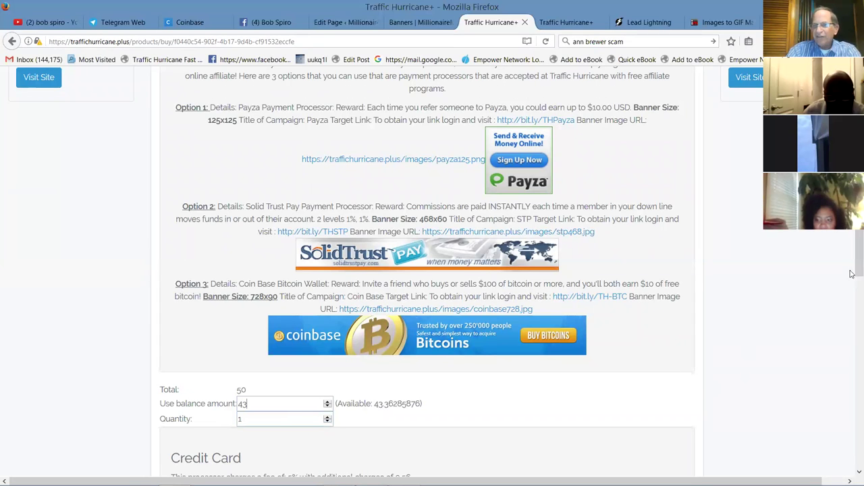
Choose Payza for the Web Pack and Pay Now for the newly created ad.
left_click_drag(851, 273, 851, 393)
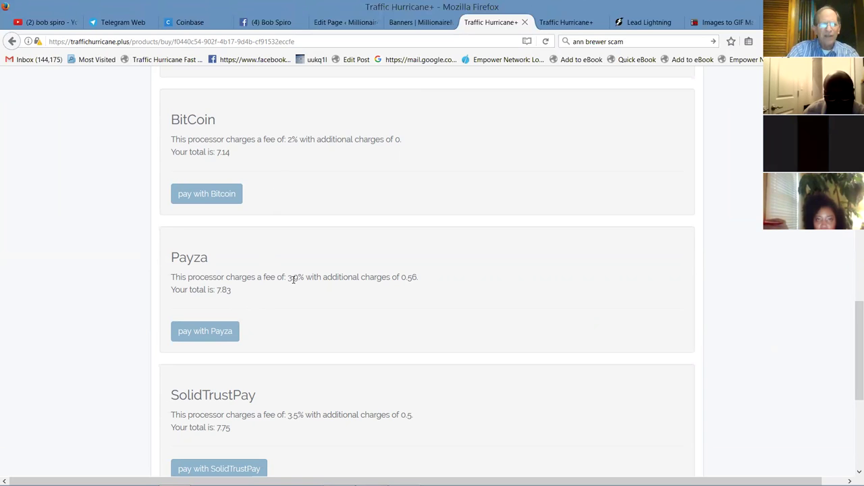
left_click(205, 330)
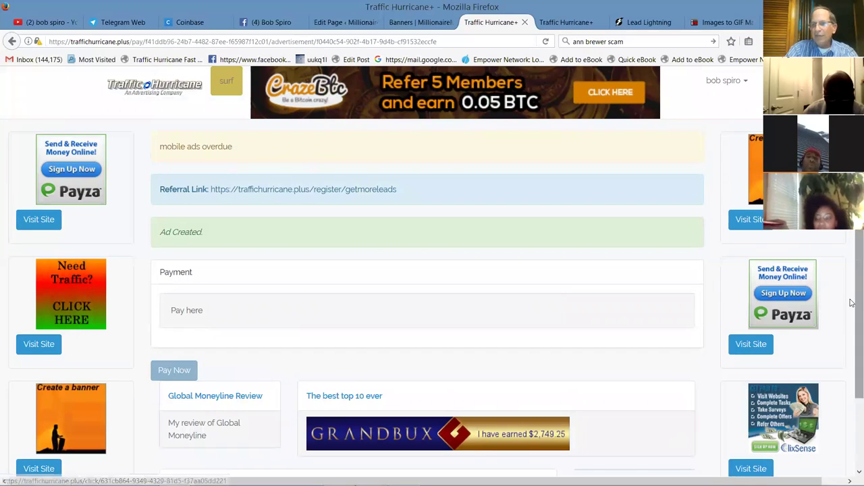
scroll(851, 325, "down", 1)
scroll(851, 325, "down", 2)
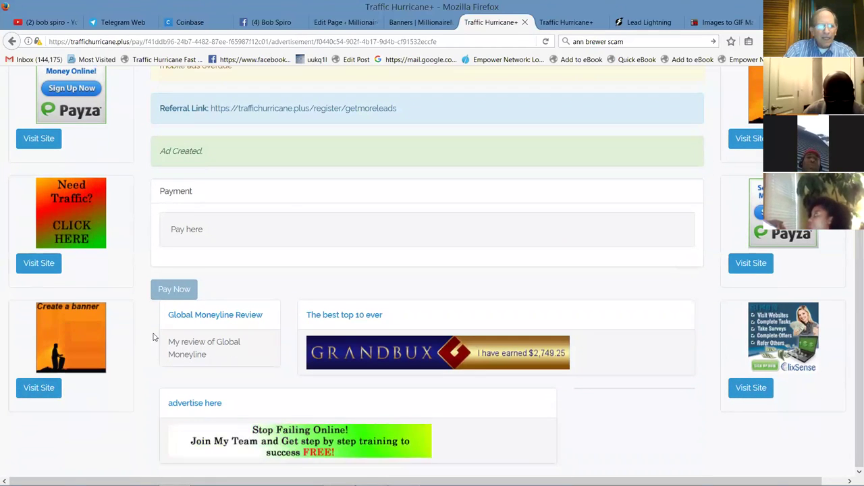
left_click(173, 295)
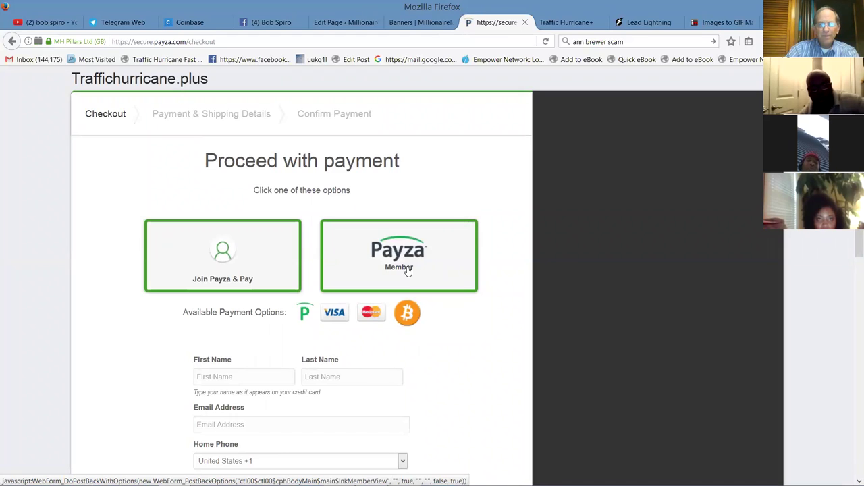
Sign in as an existing Payza member using the saved e-mail and password.
left_click(408, 270)
left_click(220, 379)
left_click(223, 376)
left_click(222, 377)
left_click(230, 403)
left_click(228, 457)
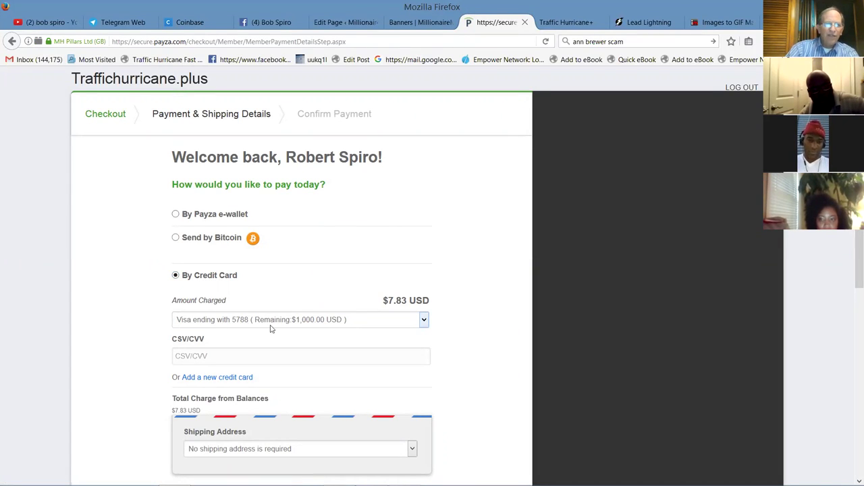
Pay with the saved Visa card, enter its security code, and continue to confirmation.
left_click(424, 322)
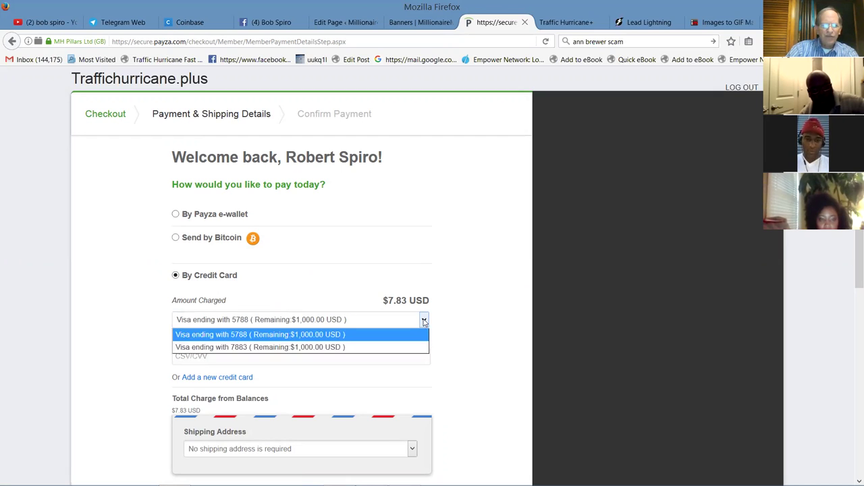
left_click(424, 322)
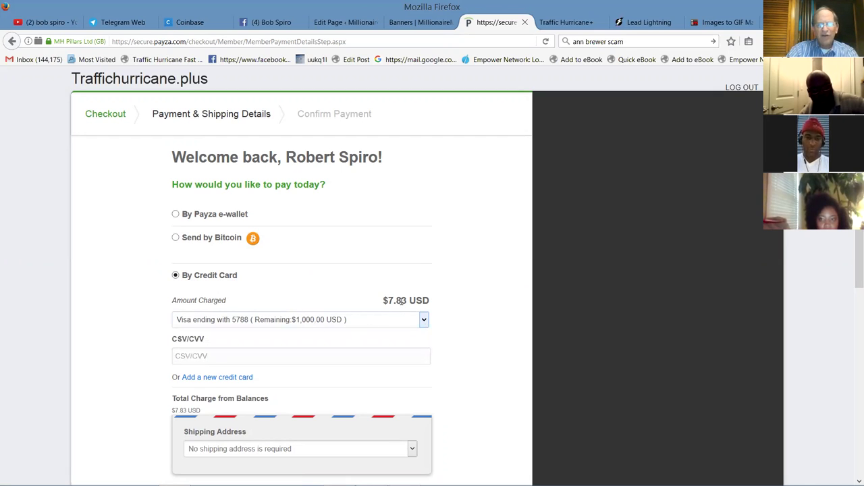
scroll(850, 291, "down", 2)
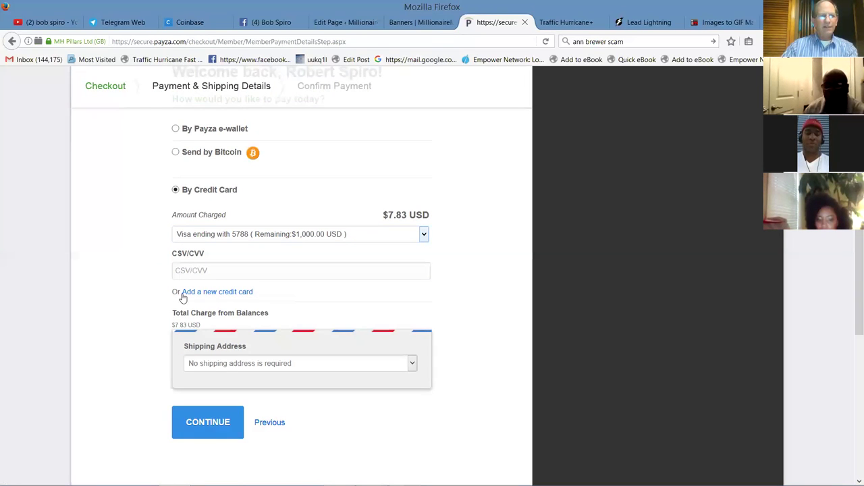
left_click(194, 269)
type("•")
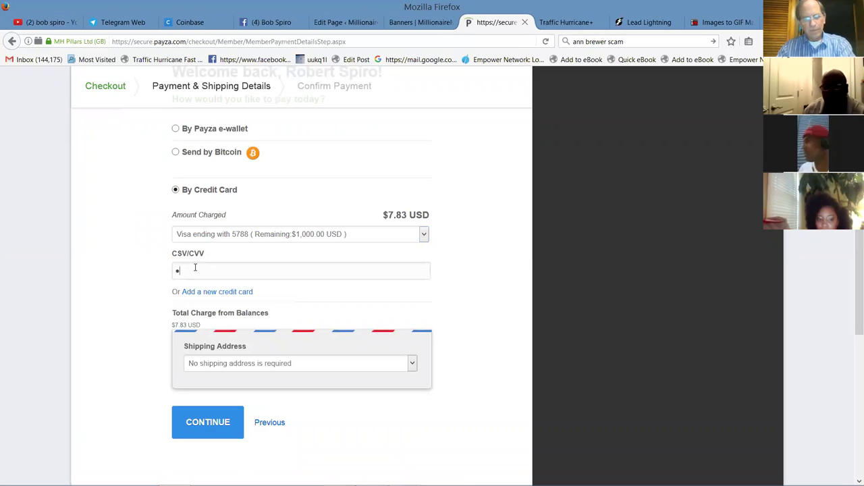
left_click(206, 423)
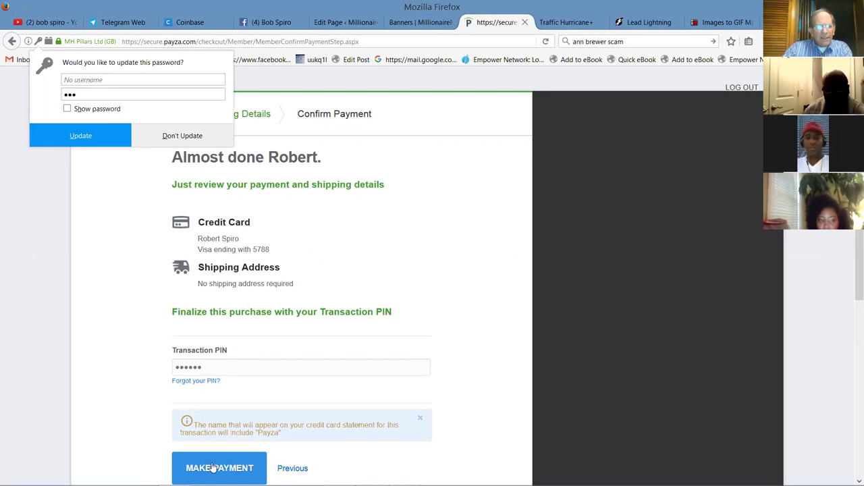
Confirm the $7.83 payment with MAKE PAYMENT and scroll the returned Traffic Hurricane dashboard.
left_click(215, 466)
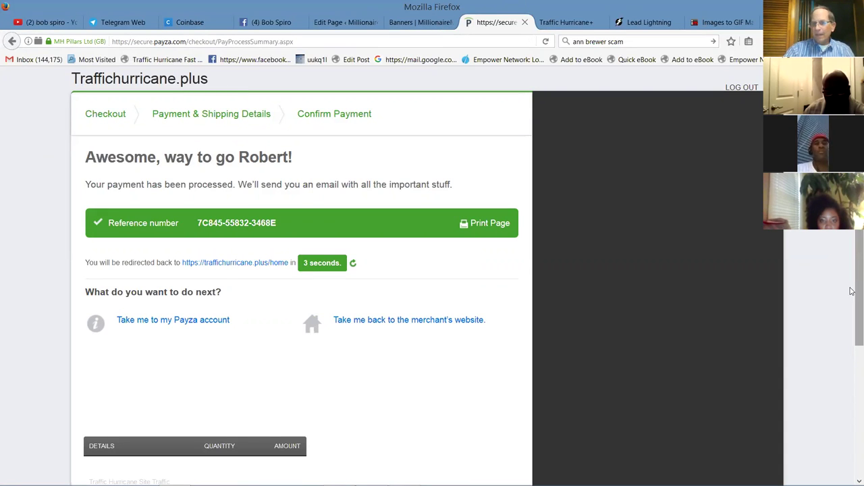
scroll(852, 317, "down", 1)
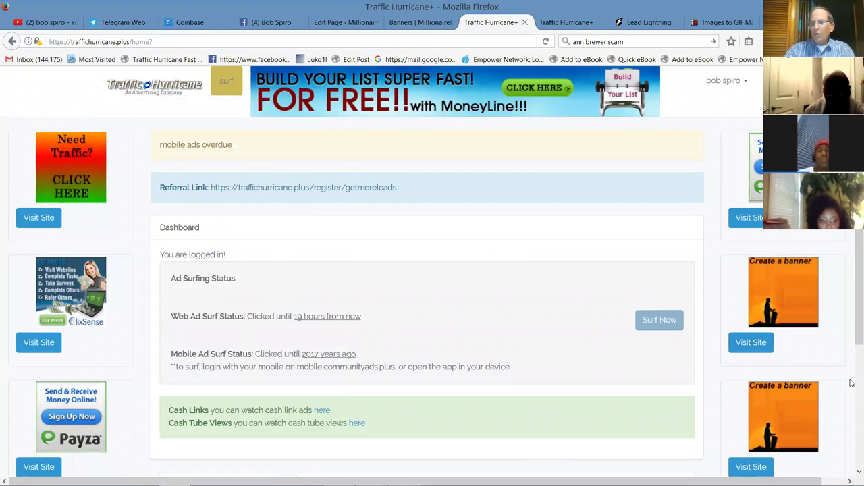
Review Transactions, My Upgrades and My Account Details, then reload Transactions showing a $0.36 balance.
left_click(723, 80)
left_click(655, 126)
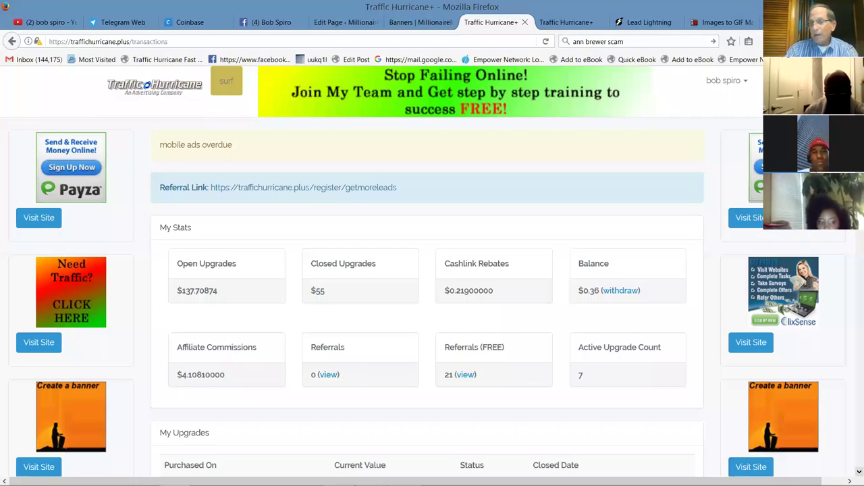
scroll(432, 270, "down", 2)
scroll(851, 438, "down", 4)
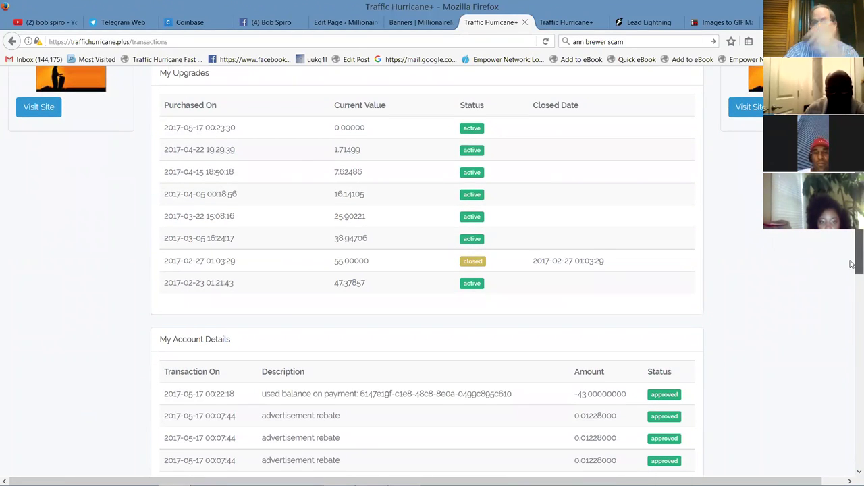
left_click_drag(851, 263, 845, 139)
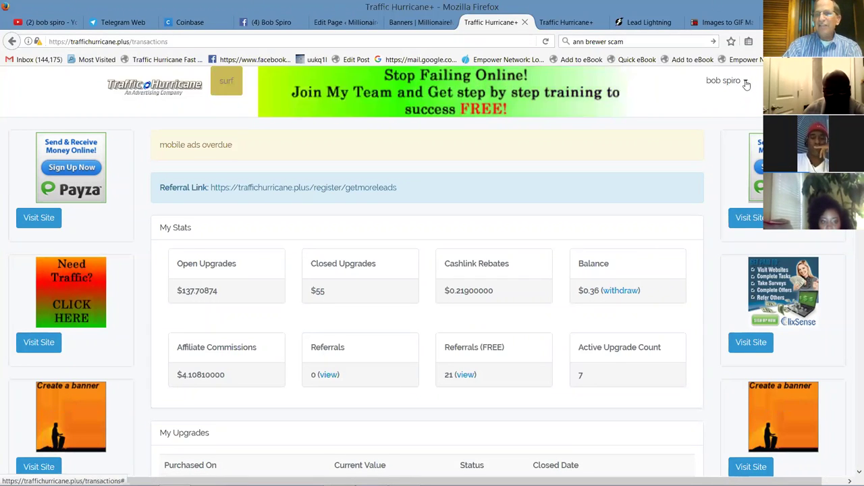
left_click(728, 82)
left_click(662, 123)
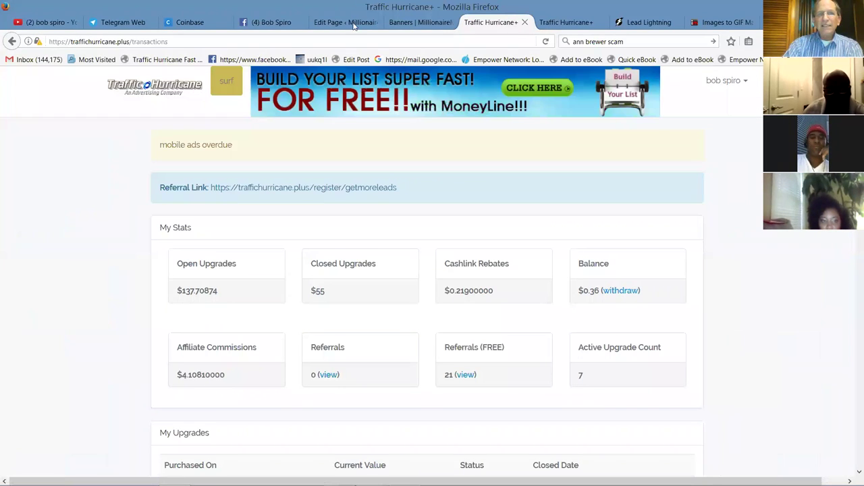
Surf three ads, starting each view countdown, then go back to the overview dashboard.
left_click(227, 84)
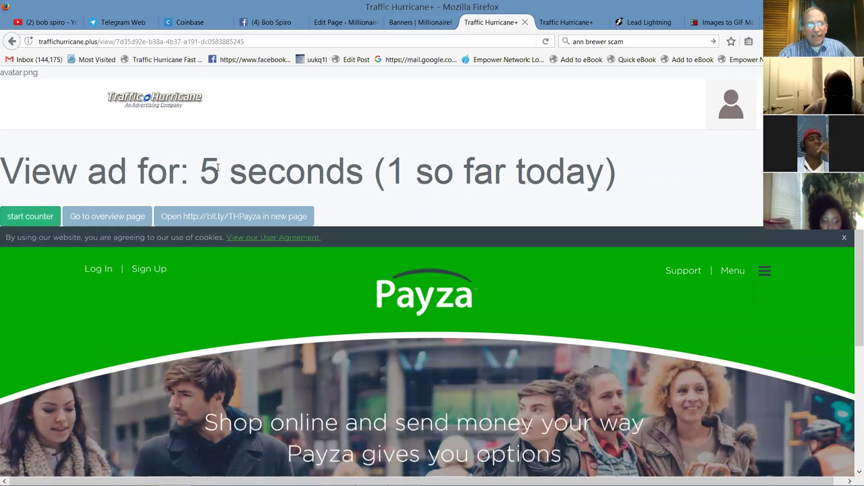
left_click(35, 219)
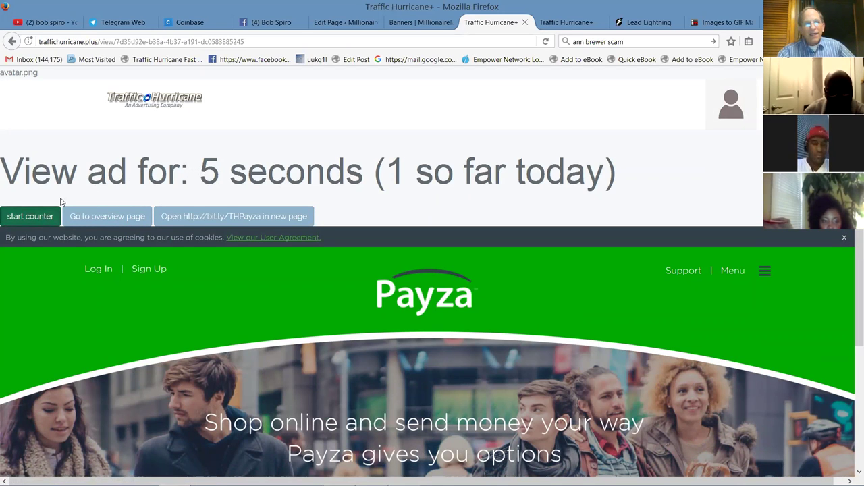
left_click(41, 216)
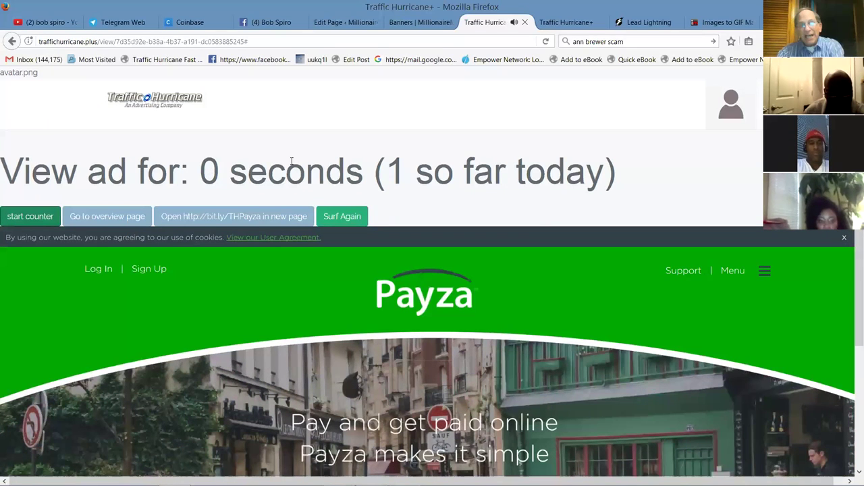
left_click(342, 218)
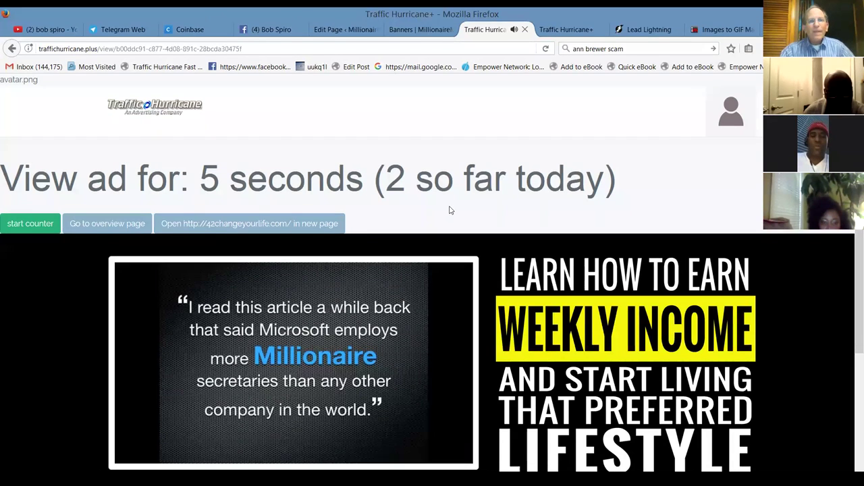
left_click(25, 228)
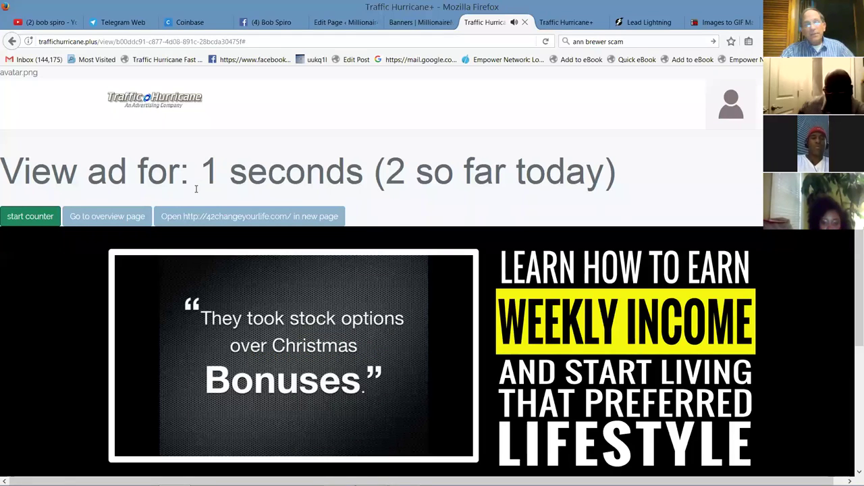
left_click(372, 217)
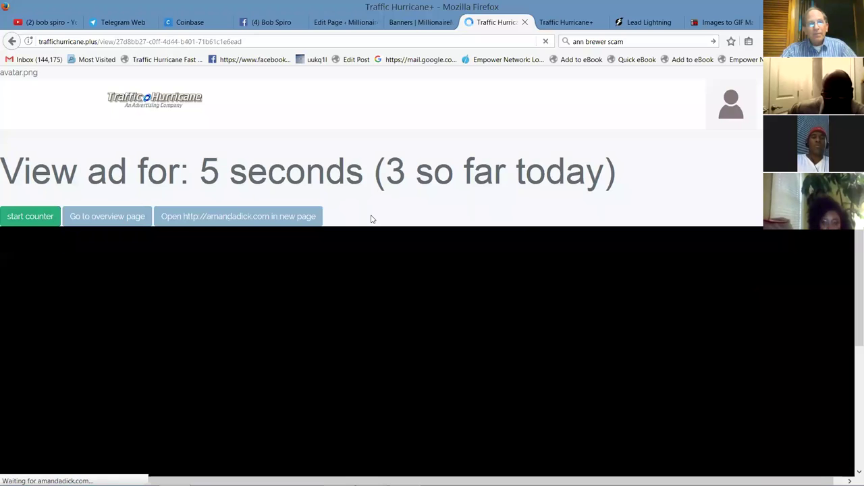
left_click(116, 218)
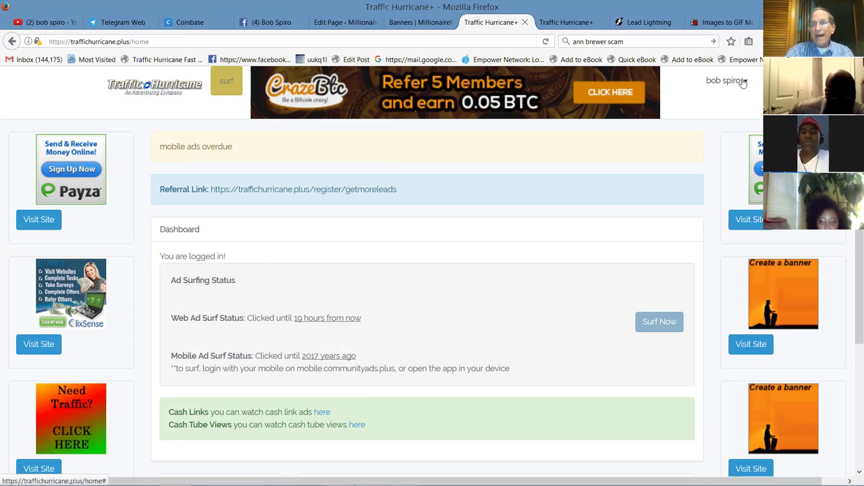
Go to Tell A Friend under Affiliate Tools in the account menu.
left_click(744, 81)
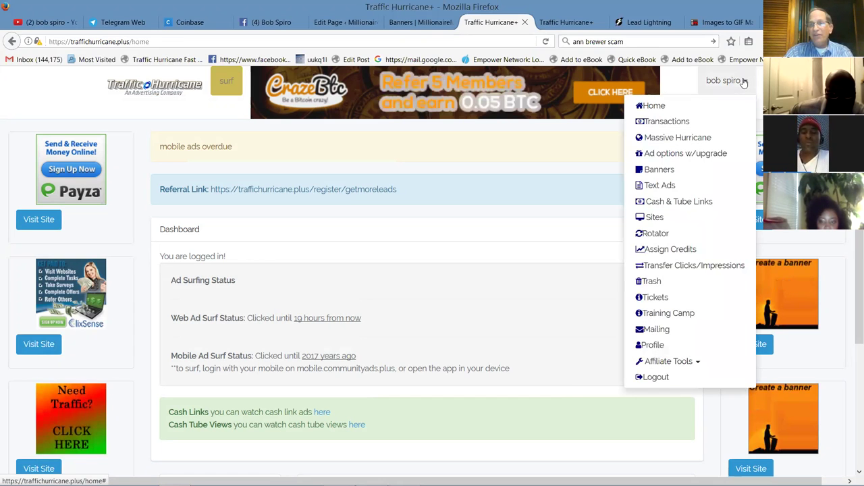
left_click(680, 364)
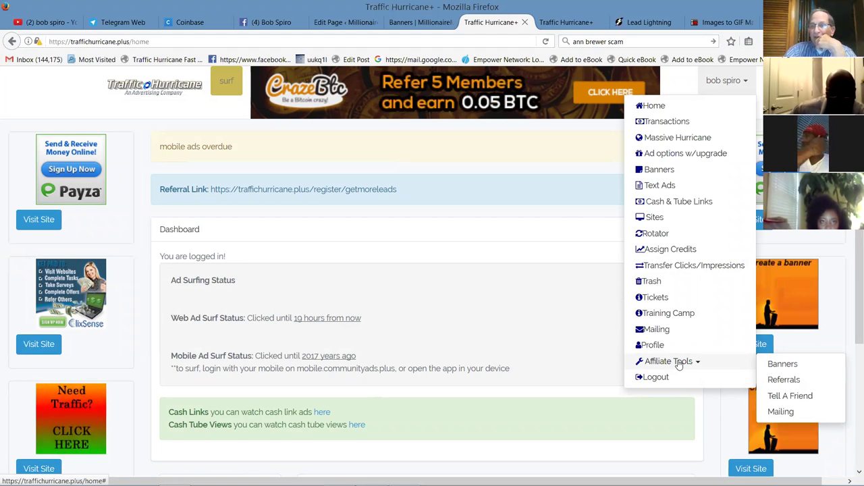
left_click(783, 398)
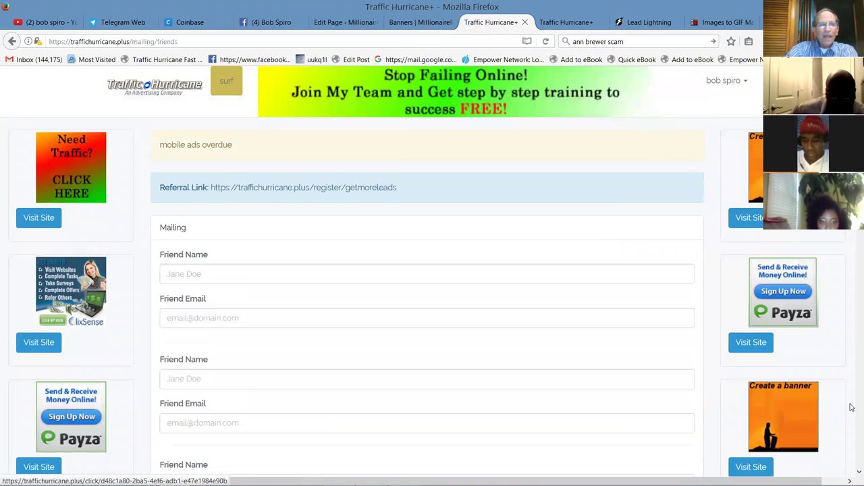
left_click(181, 272)
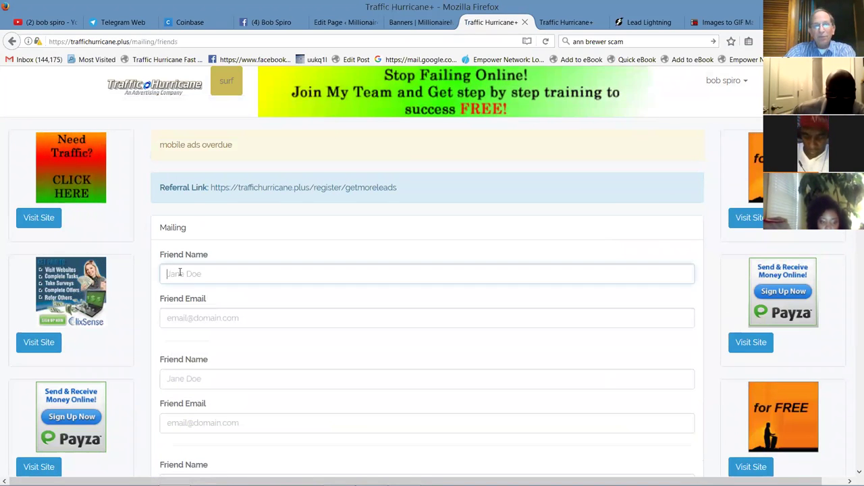
left_click(190, 318)
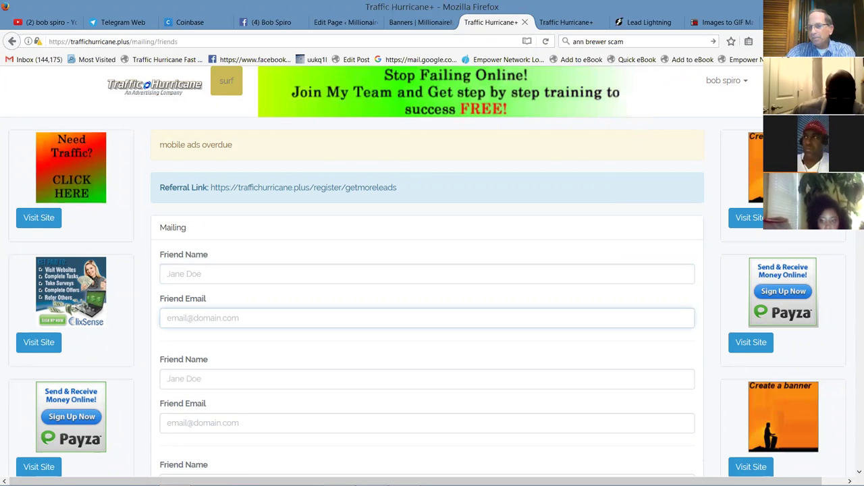
scroll(190, 319, "down", 10)
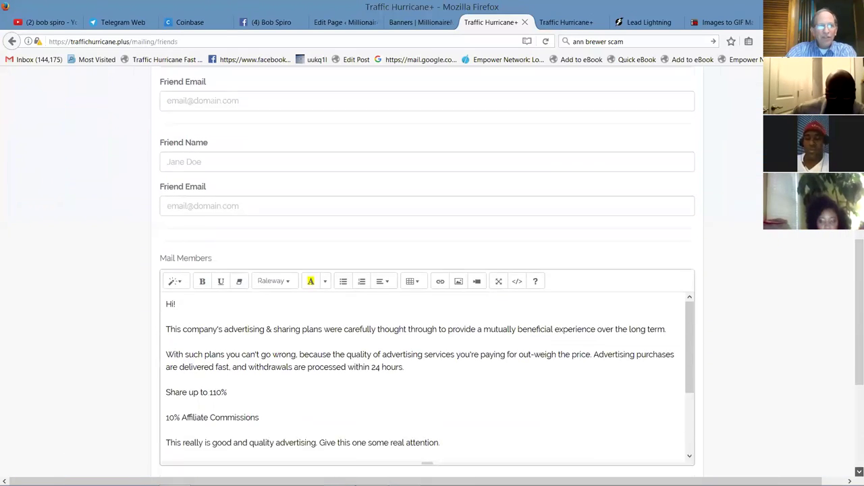
scroll(545, 248, "down", 3)
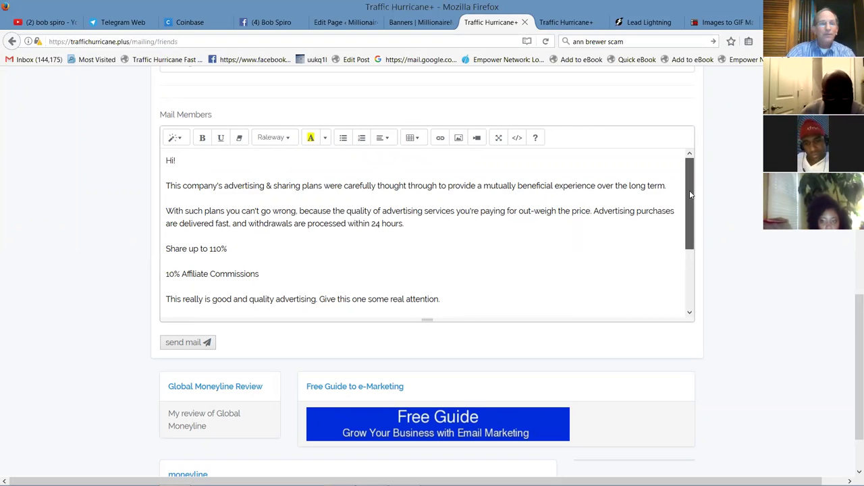
left_click_drag(690, 195, 690, 201)
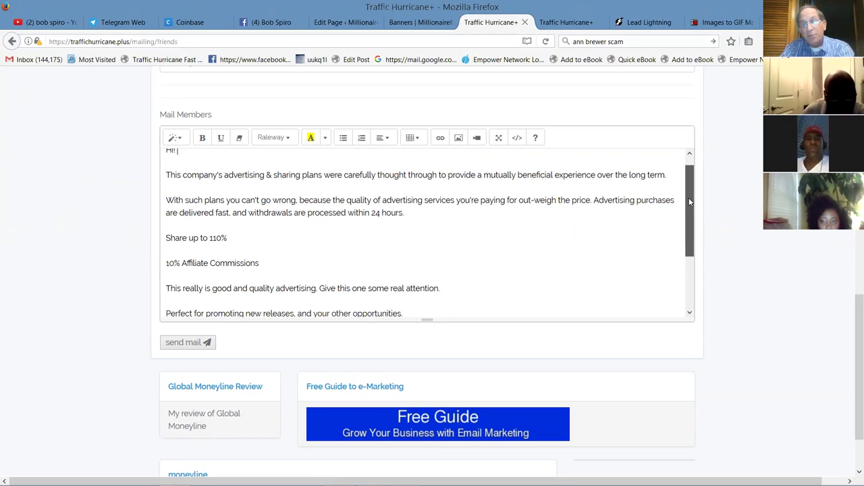
left_click_drag(690, 202, 690, 202)
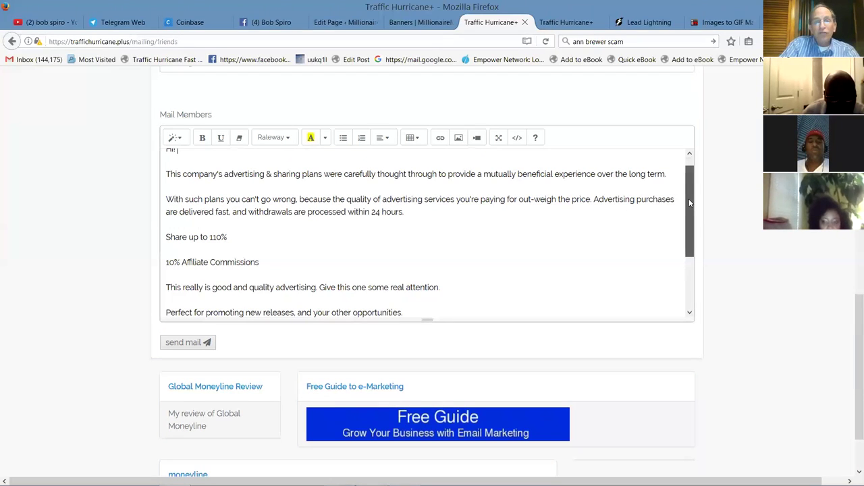
scroll(686, 221, "down", 2)
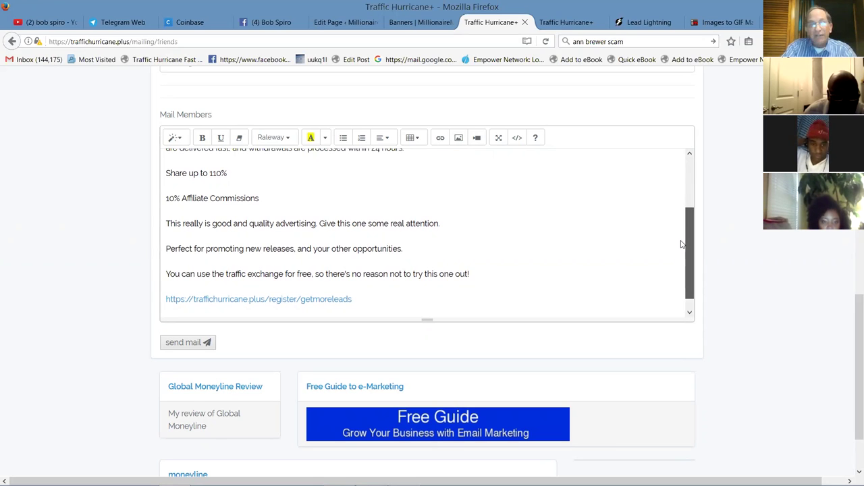
scroll(681, 254, "down", 1)
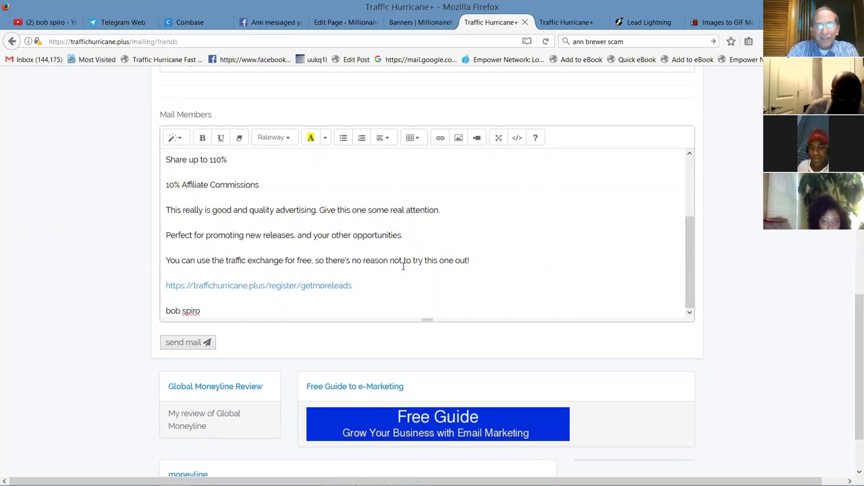
left_click_drag(165, 287, 355, 287)
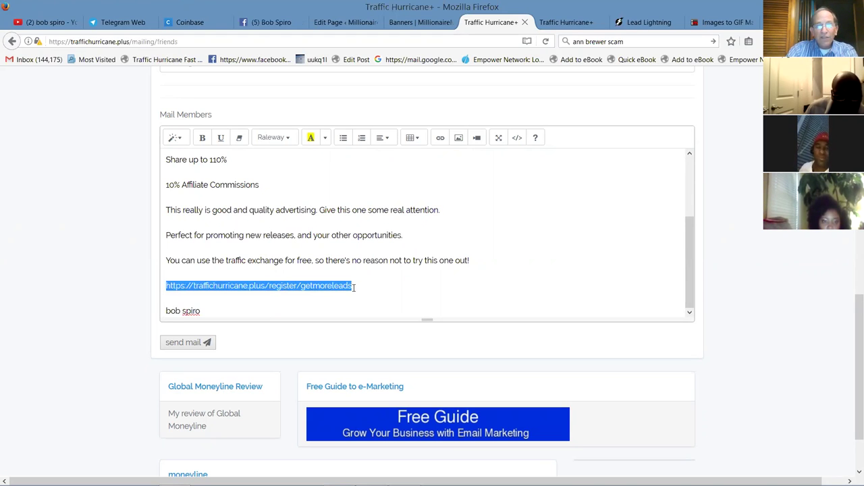
left_click(210, 309)
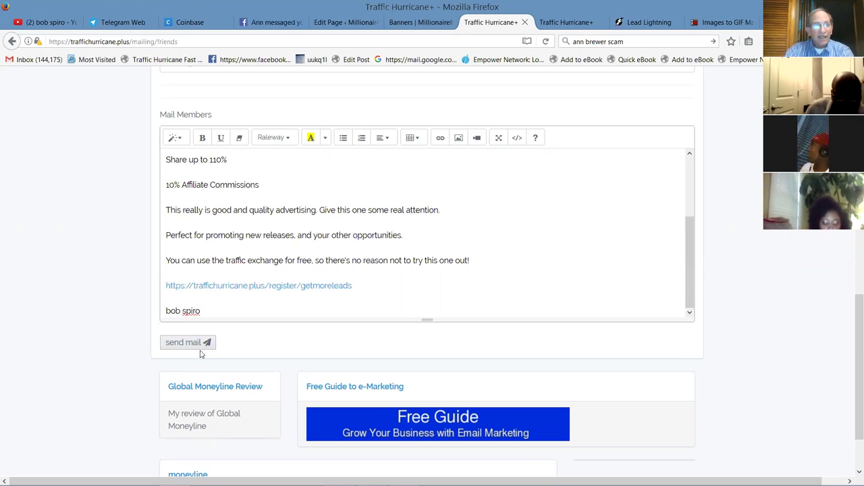
left_click_drag(852, 378, 855, 194)
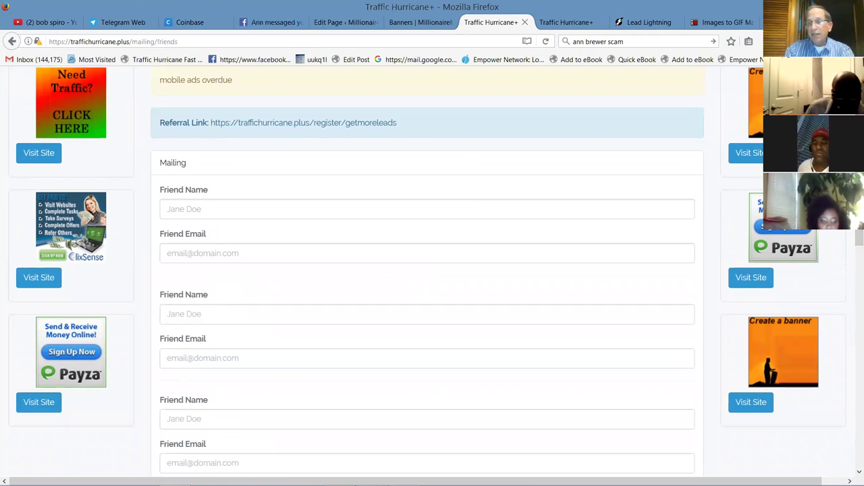
key("super+c")
key("Escape")
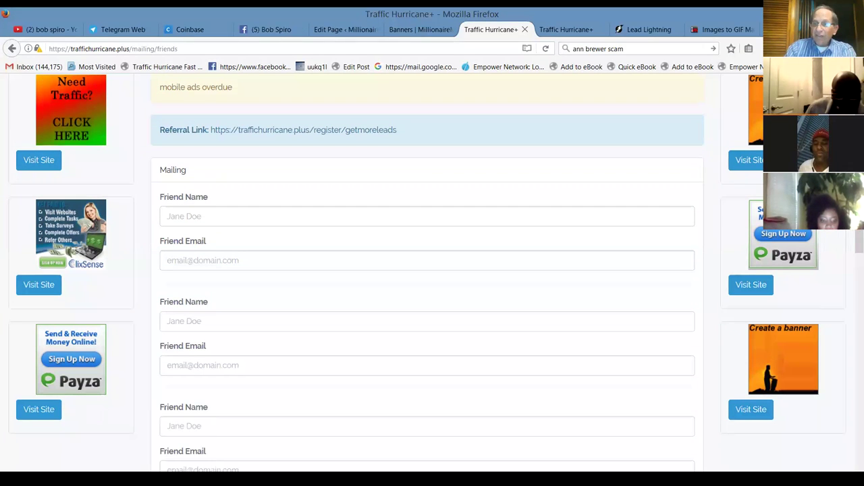
scroll(852, 381, "down", 10)
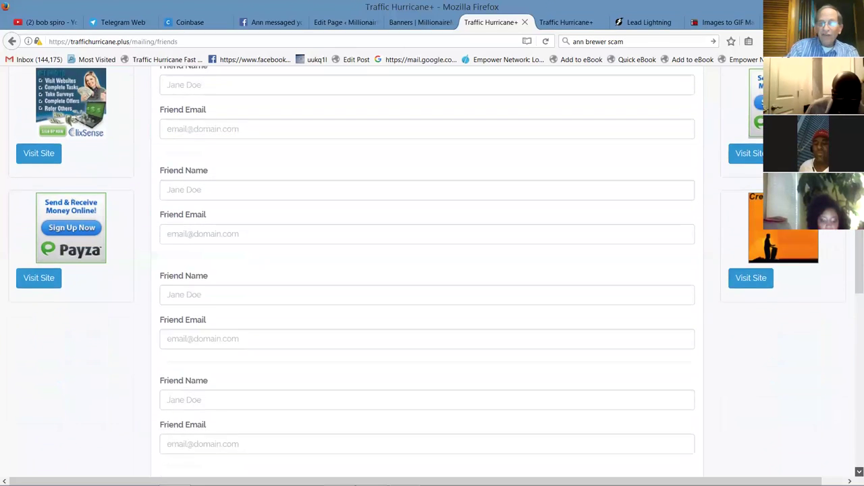
scroll(852, 382, "down", 3)
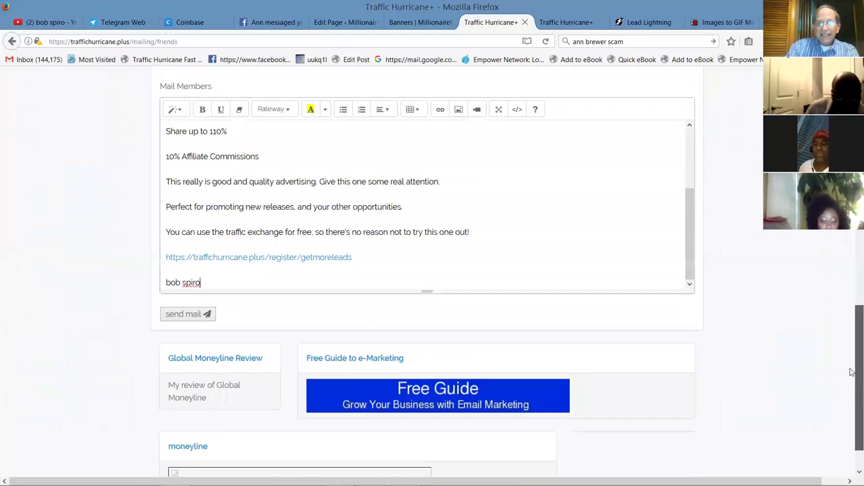
scroll(852, 372, "up", 15)
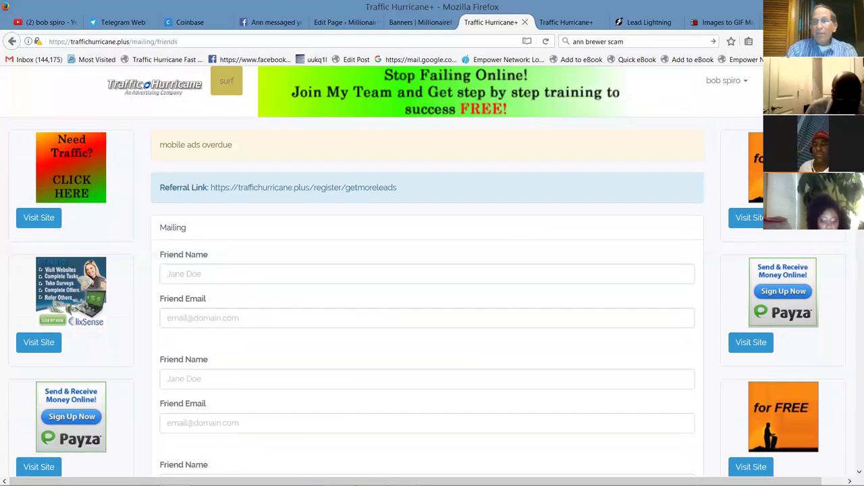
Go to the referral Mailing page under Affiliate Tools in the account menu.
left_click(733, 84)
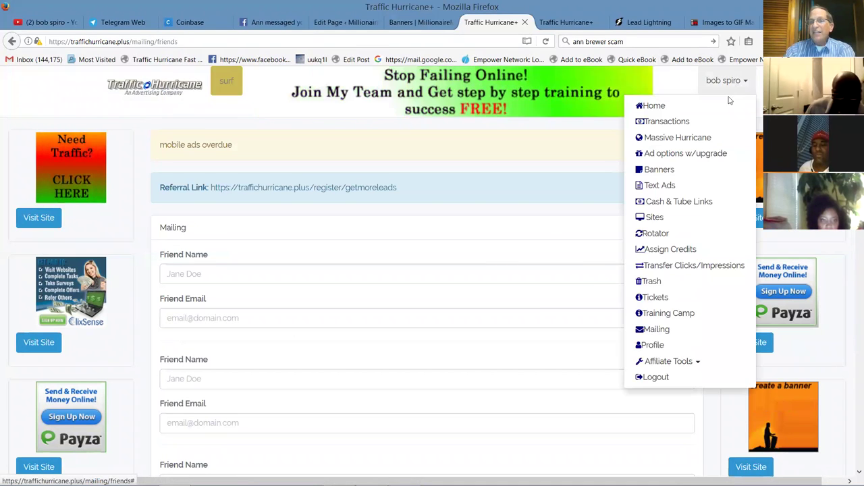
mouse_move(692, 365)
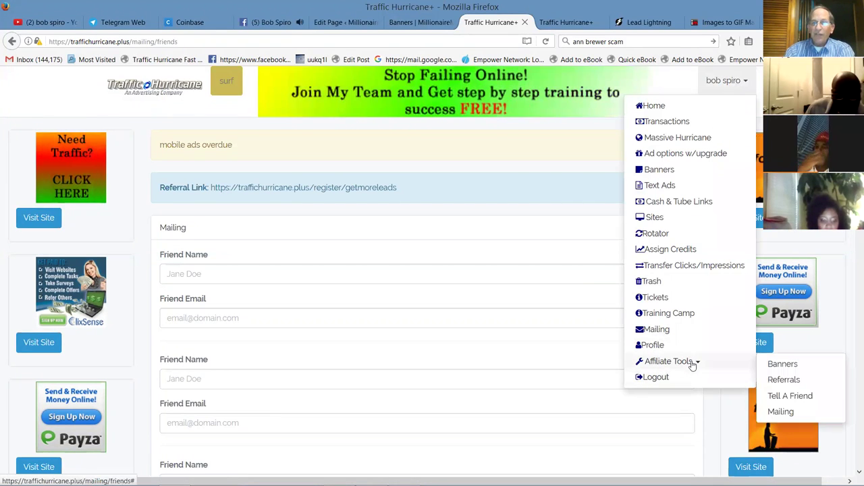
left_click(779, 411)
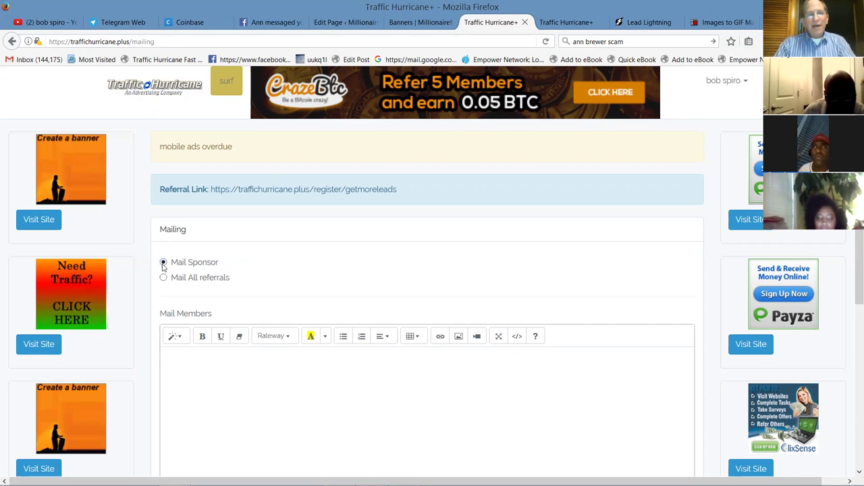
Select Mail All referrals and draft the message 'join me n bob tonight'.
left_click(165, 278)
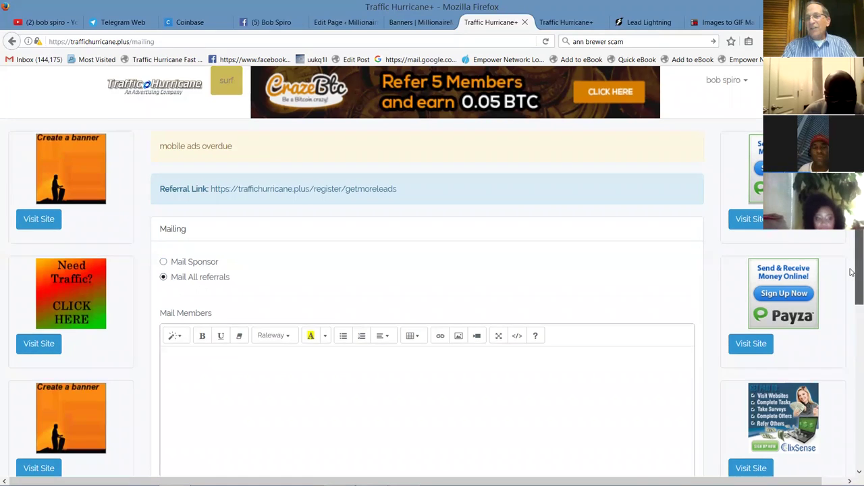
left_click_drag(852, 278, 852, 362)
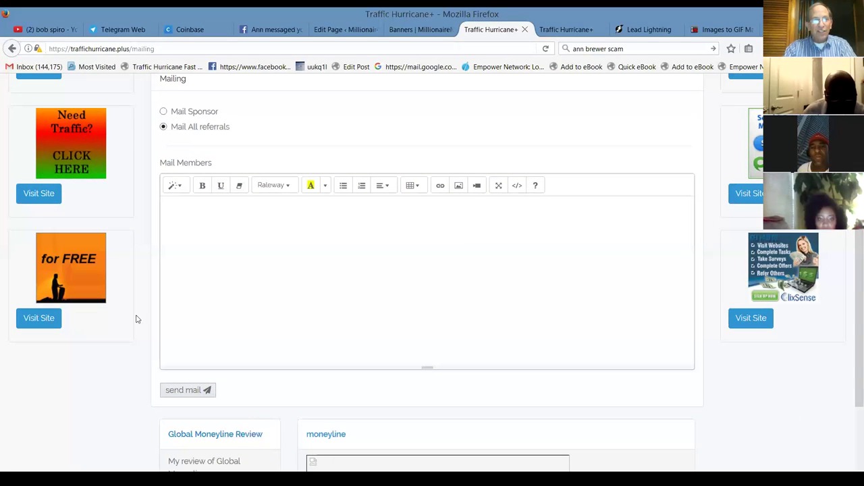
left_click(193, 256)
type("join me n")
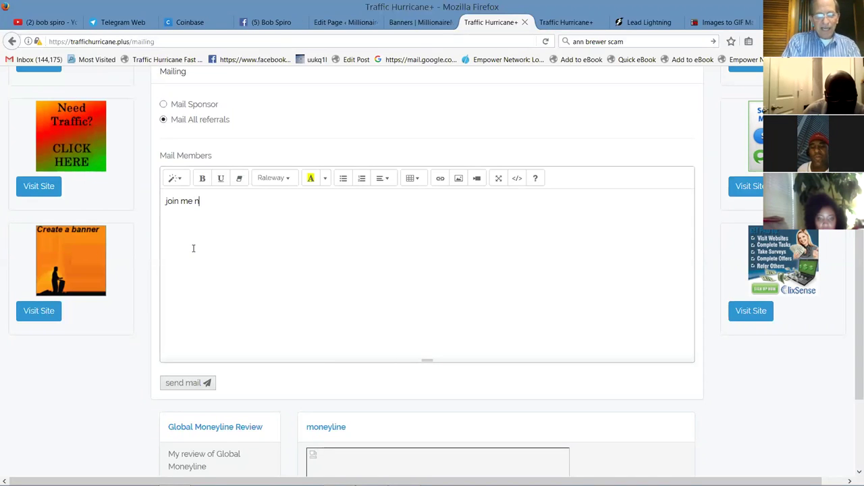
type(" bob tonight")
key("Return")
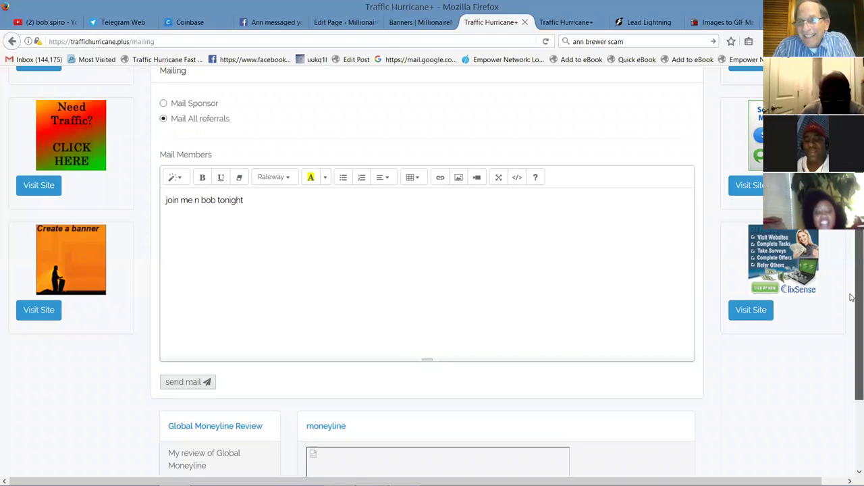
left_click_drag(852, 297, 852, 201)
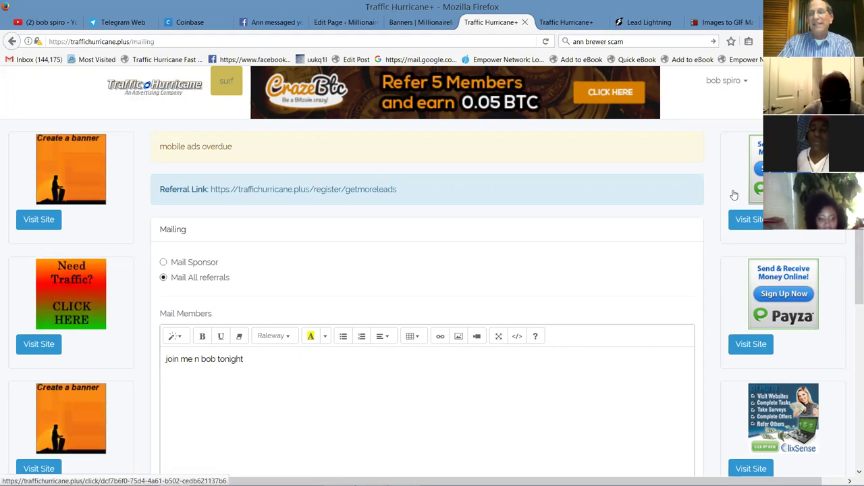
Visit Massive Hurricane's Create New, then sign back in and scroll the member dashboard.
left_click(740, 82)
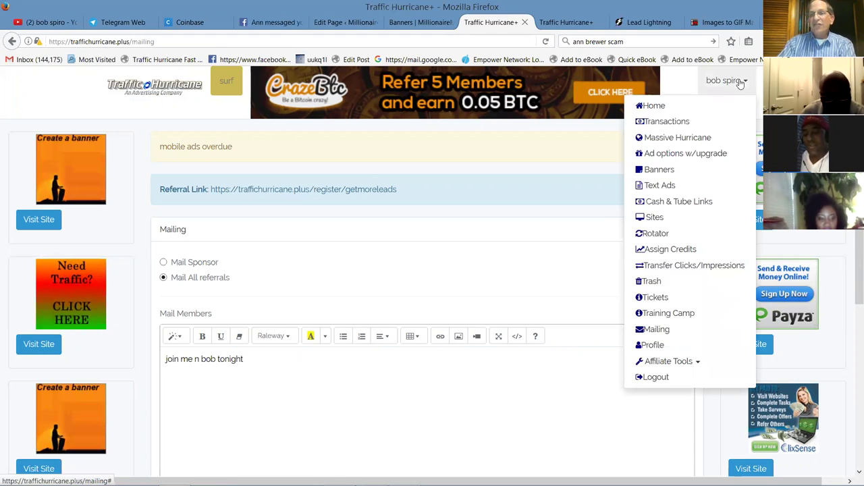
left_click(670, 140)
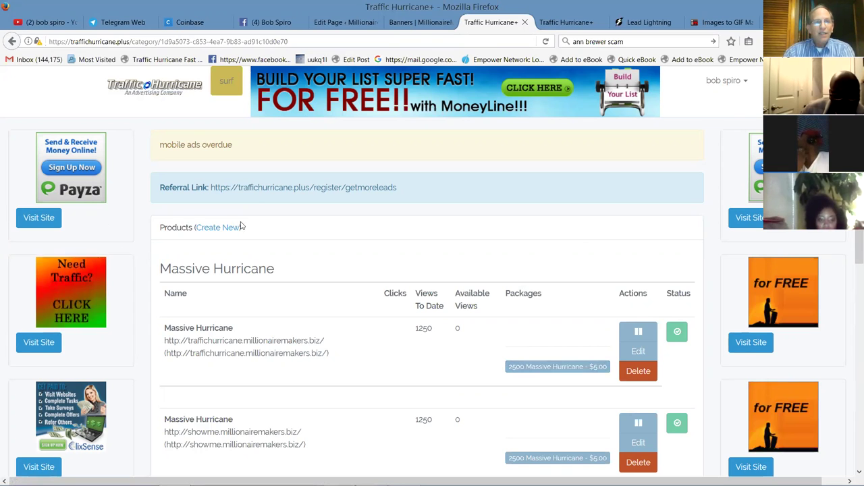
left_click(219, 230)
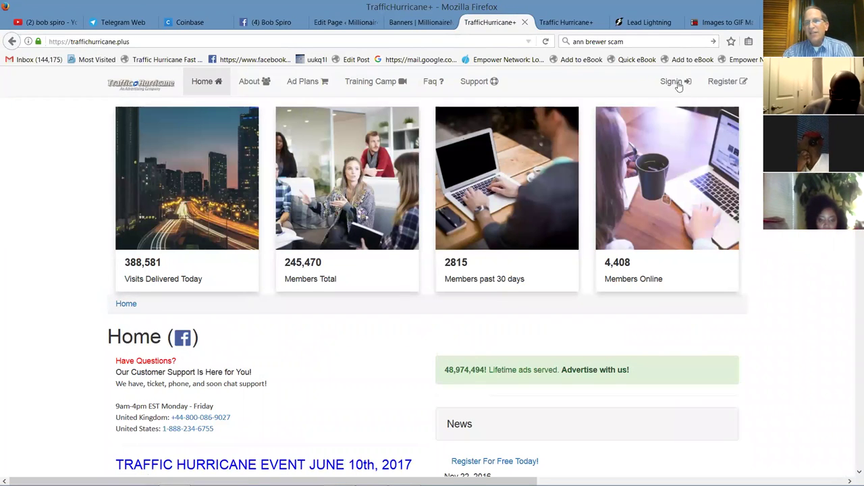
left_click(675, 82)
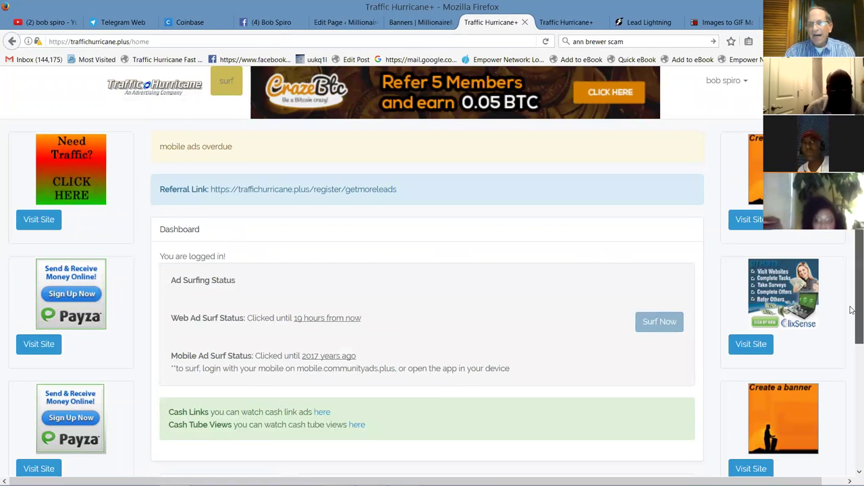
left_click_drag(852, 320, 852, 415)
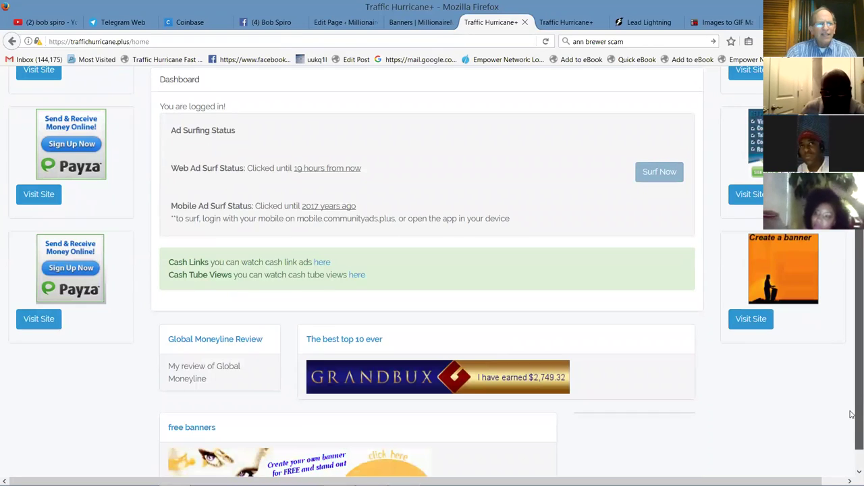
scroll(850, 248, "up", 2)
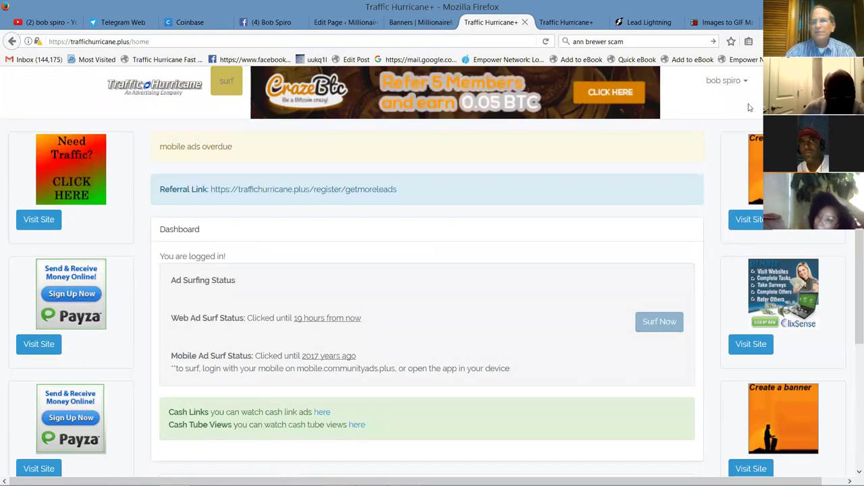
left_click(743, 82)
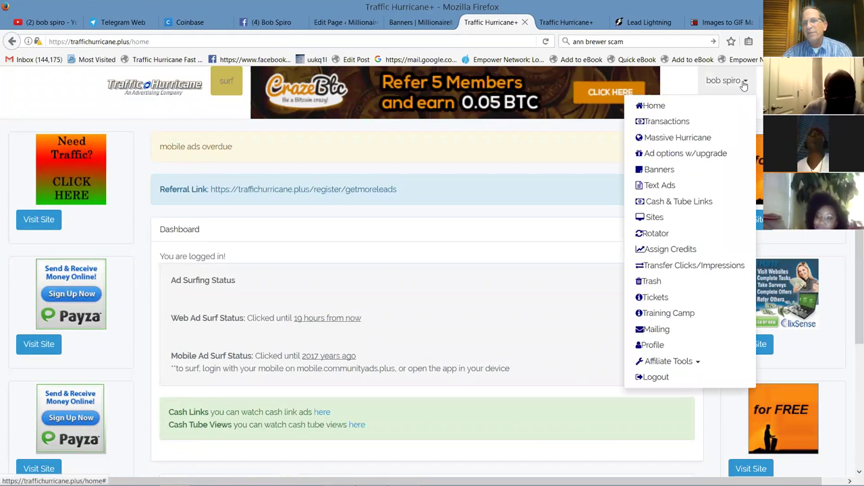
Go to Massive Hurricane's Available Advertisements and buy an ad to get its purchase form.
left_click(679, 139)
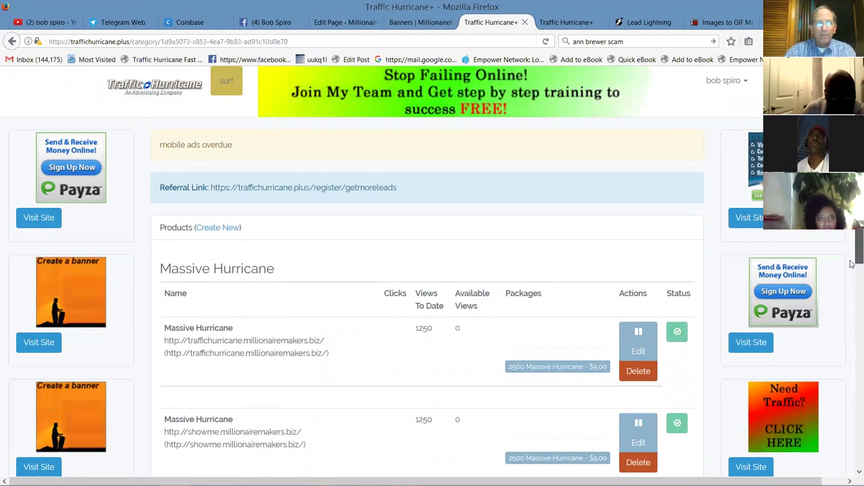
scroll(852, 284, "down", 2)
scroll(852, 331, "down", 3)
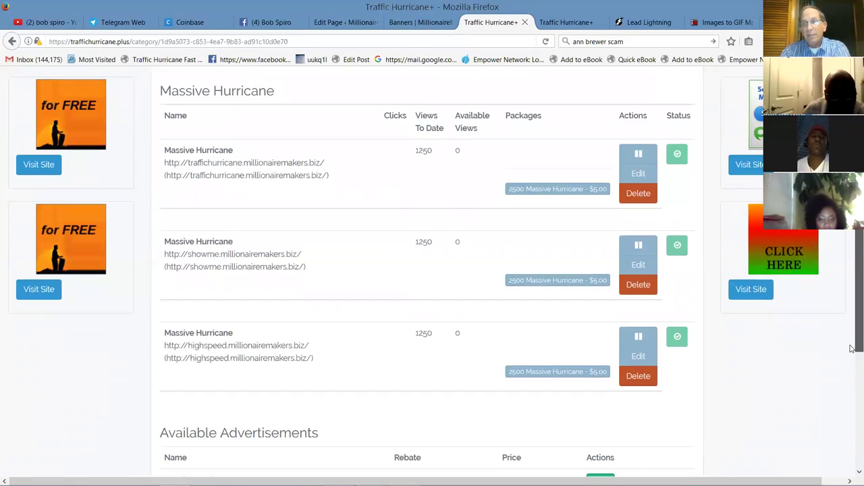
middle_click(852, 347)
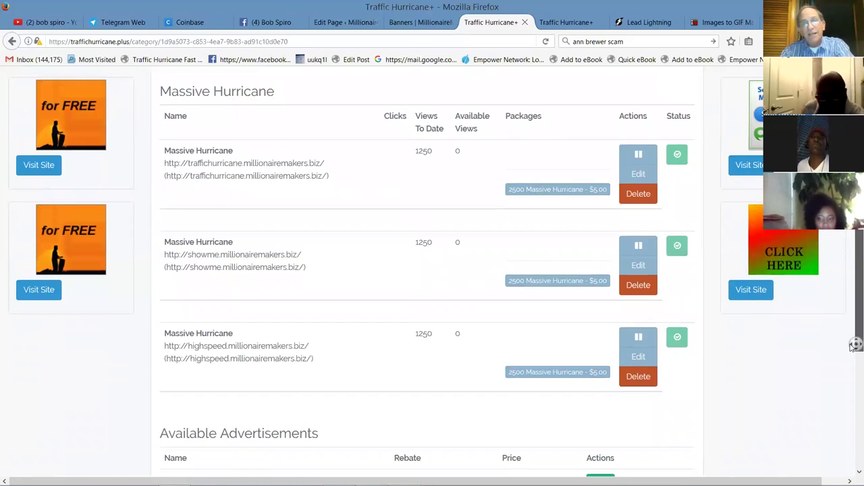
mouse_move(852, 424)
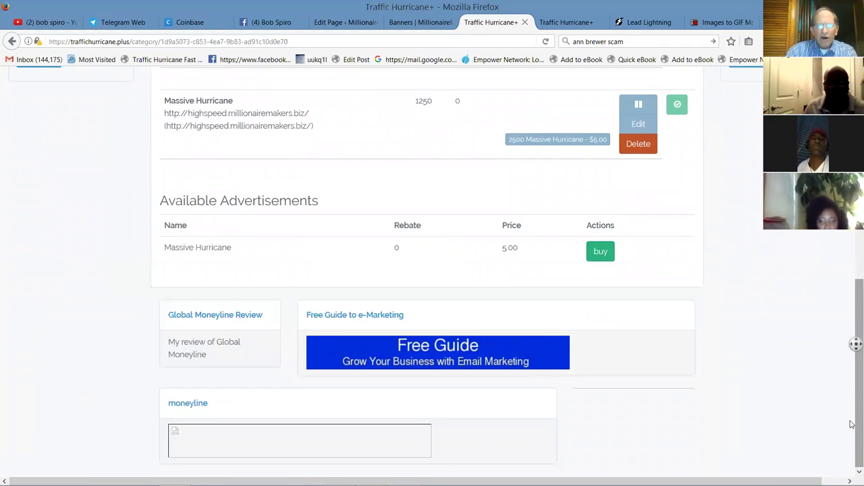
left_click(852, 424)
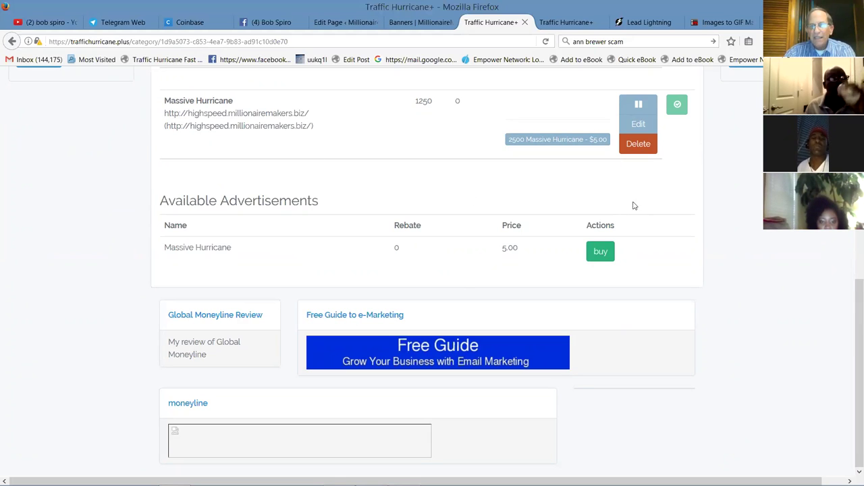
left_click(599, 253)
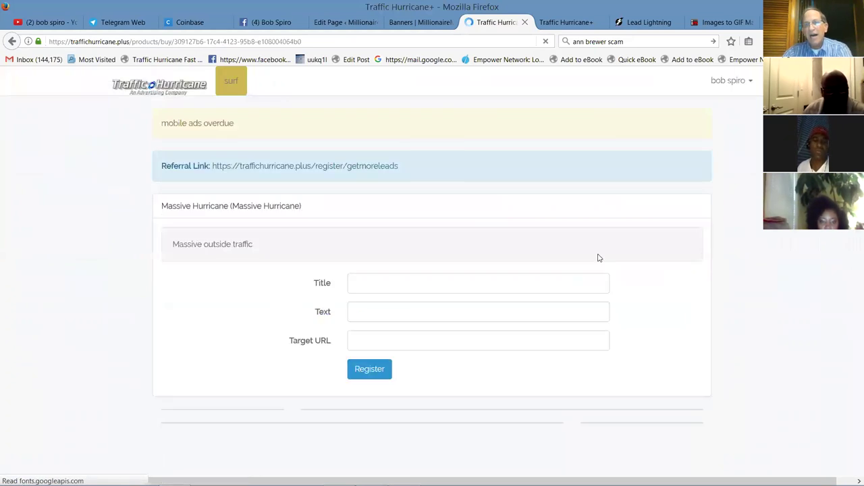
Step through the empty Title, Text and Target URL fields of the ad form.
left_click(410, 304)
left_click(389, 333)
left_click(373, 361)
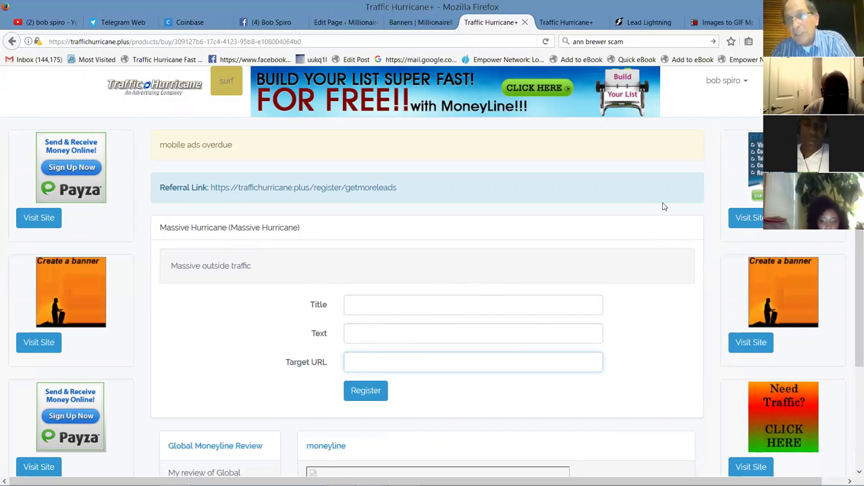
left_click(743, 81)
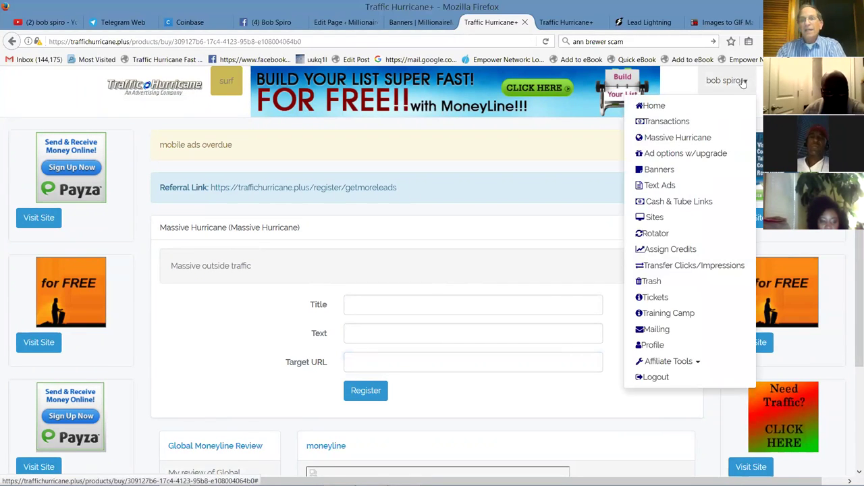
Show the Ad options w/upgrade list, then switch to the Lead Lightning page.
left_click(662, 162)
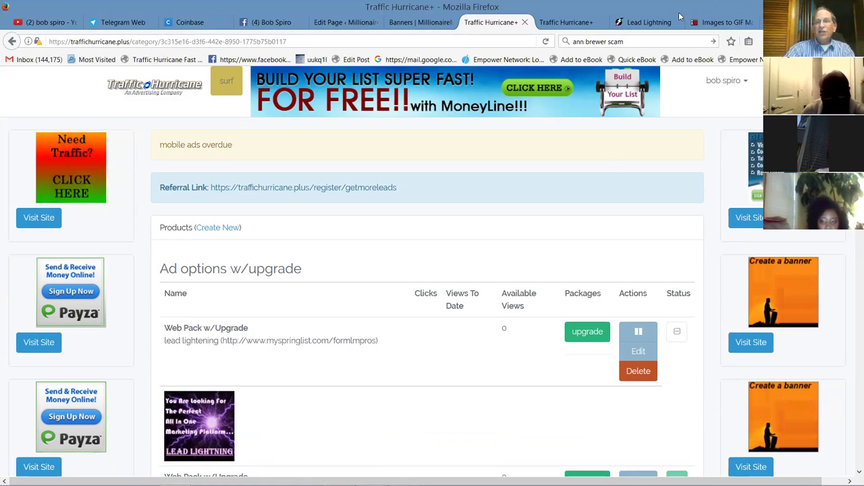
left_click(636, 24)
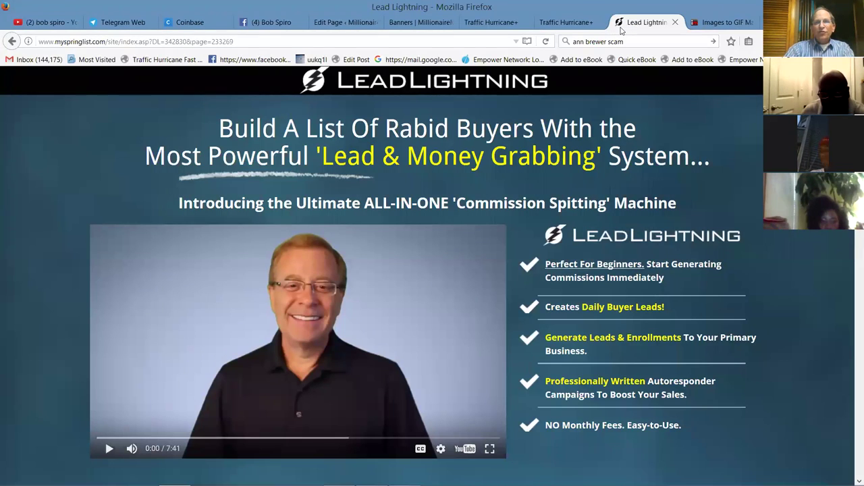
Load snbgdp.com by entering snb in the address bar.
left_click(480, 40)
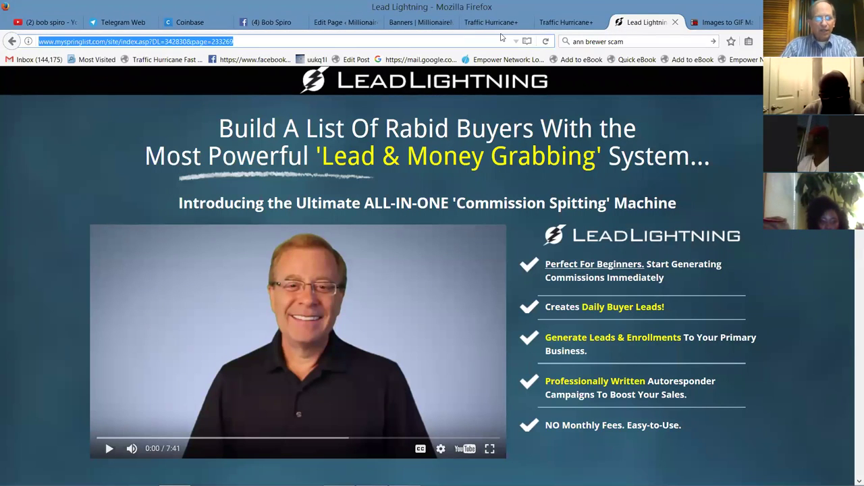
type("snbgdp.com/")
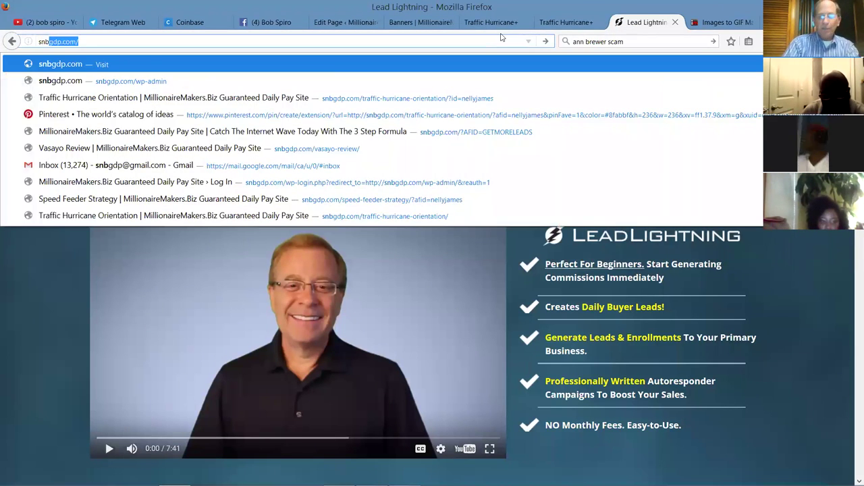
key("Return")
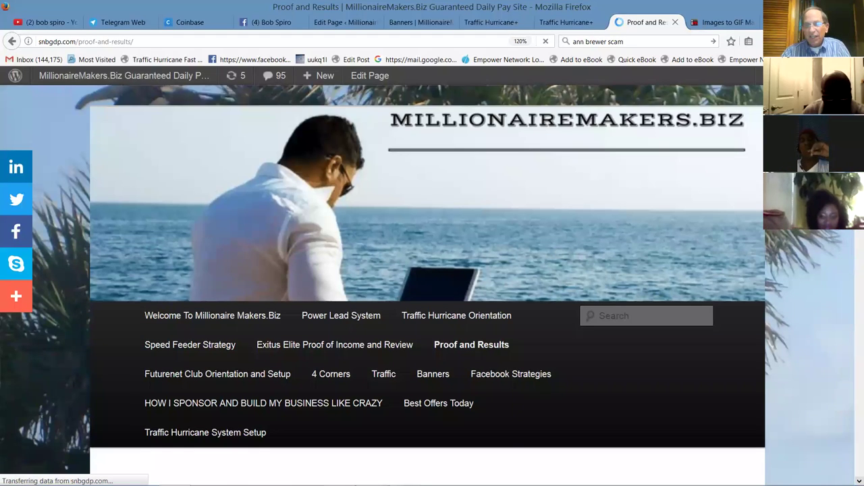
Scroll through the daily Proof and Results earnings screenshots, then back up.
scroll(432, 283, "down", 6)
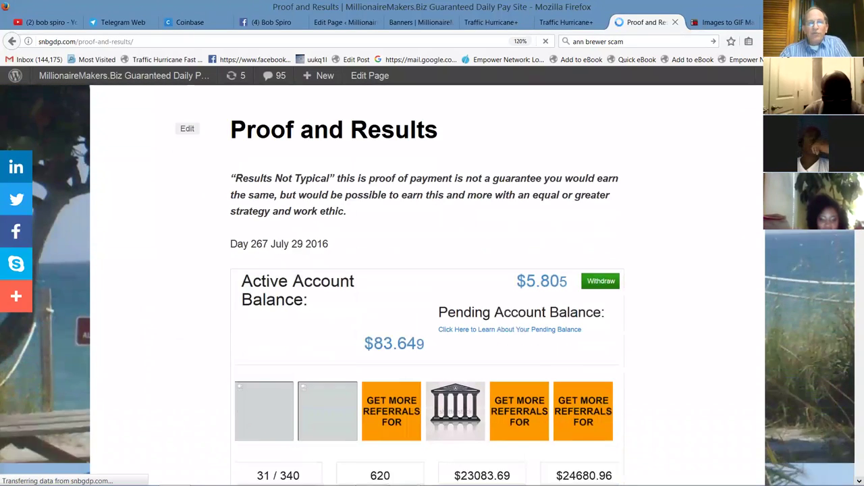
scroll(356, 336, "down", 2)
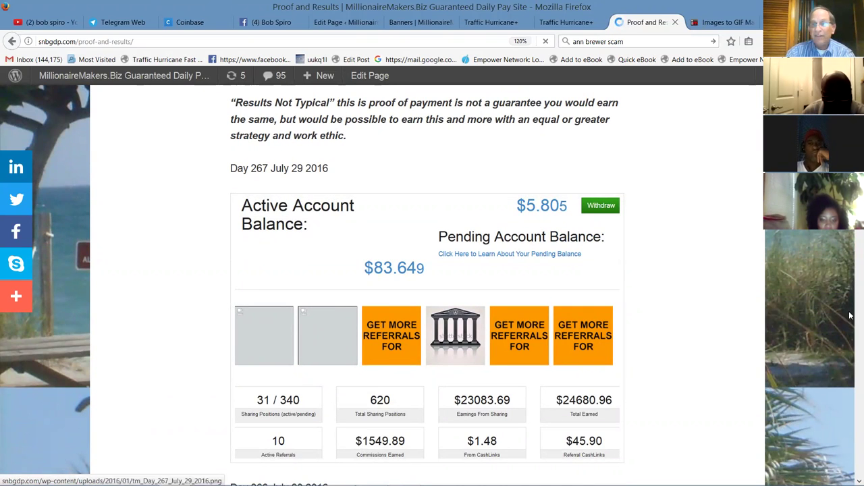
scroll(432, 284, "down", 9)
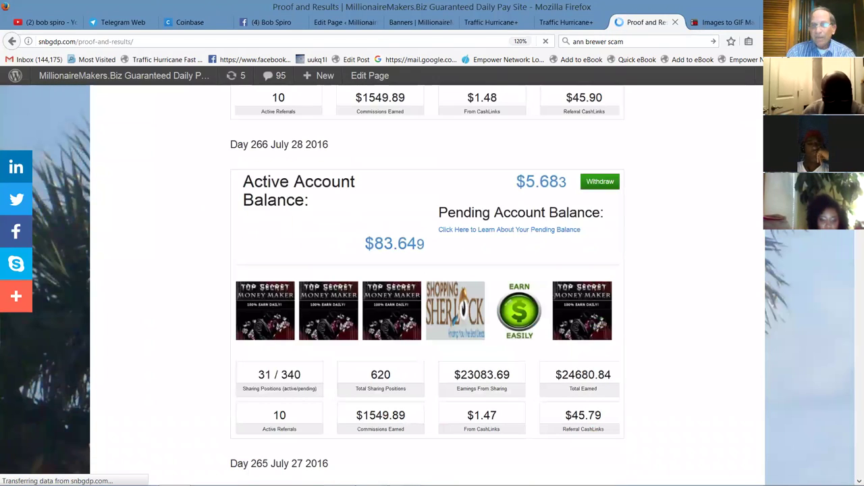
key("super+c")
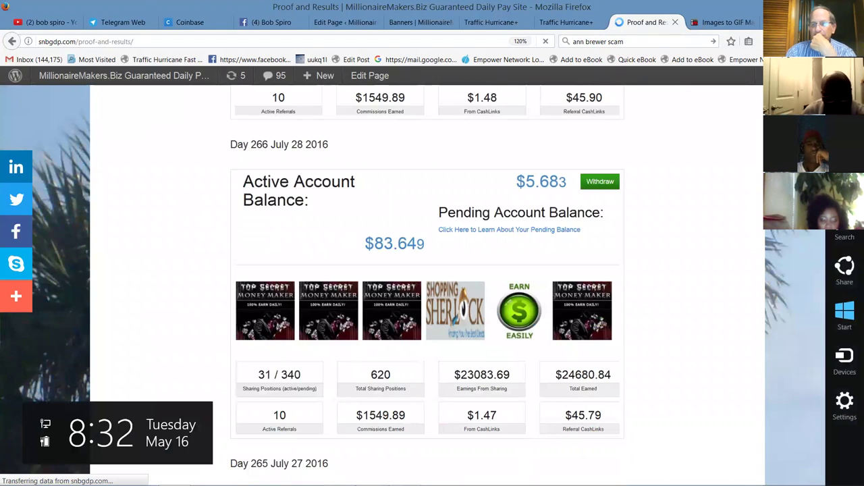
key("Escape")
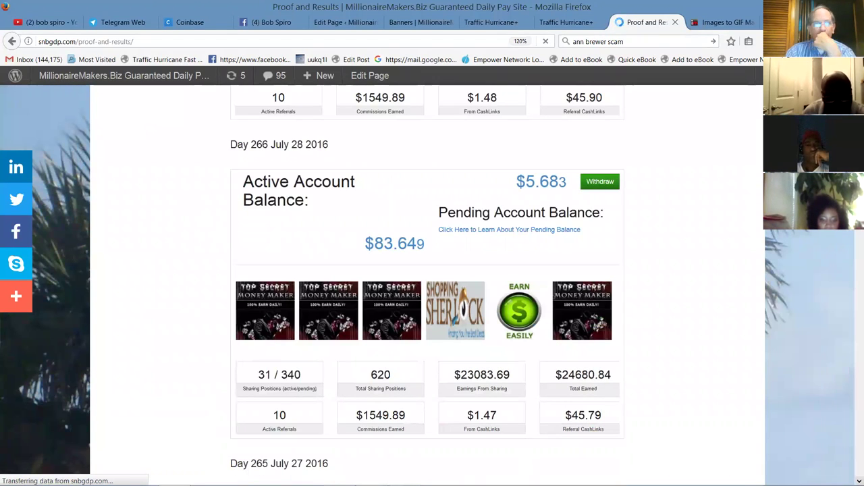
scroll(322, 131, "down", 1)
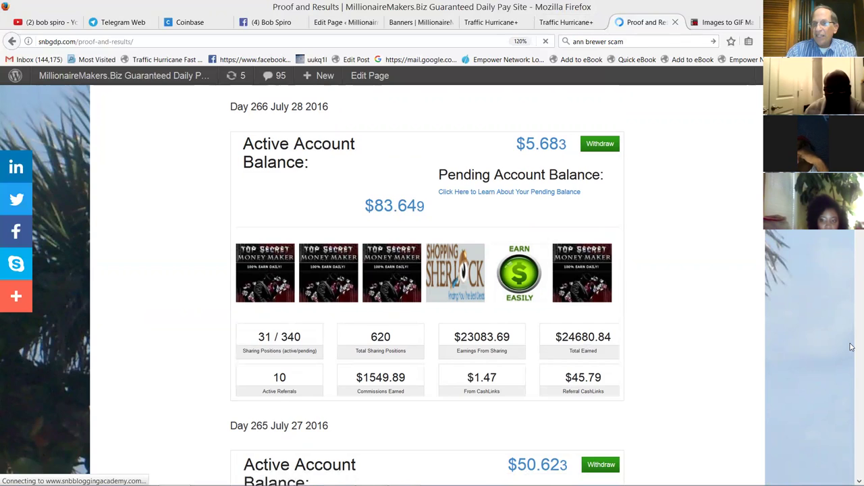
scroll(851, 347, "down", 15)
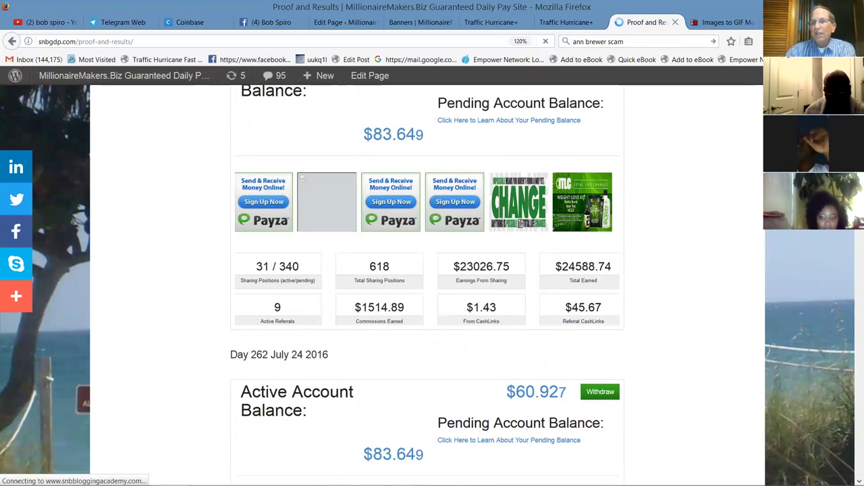
scroll(433, 284, "up", 5)
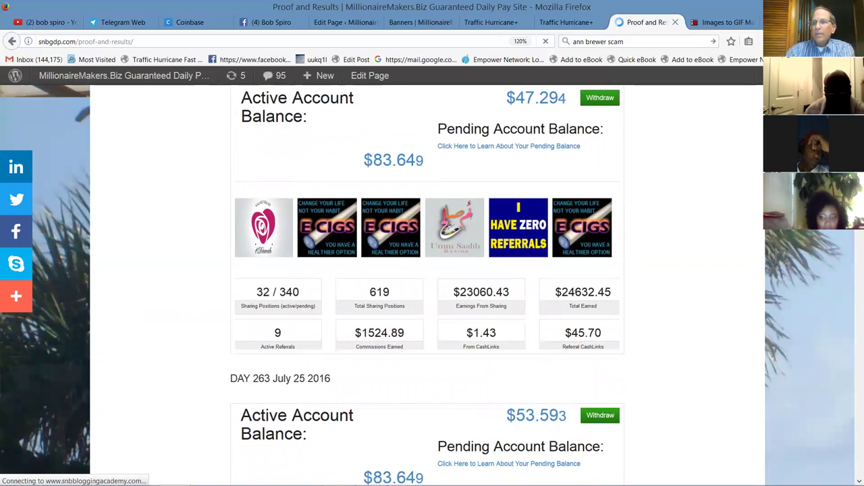
scroll(432, 284, "up", 5)
scroll(523, 138, "up", 6)
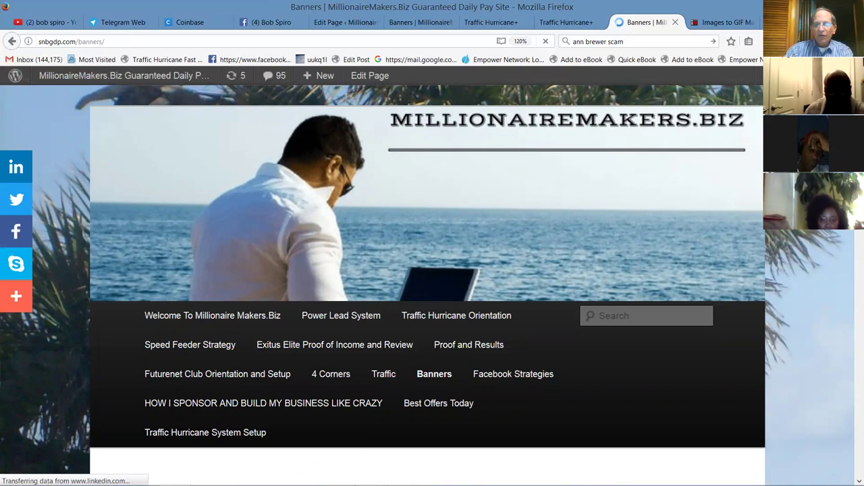
Scroll down the Banners page images, then switch to the Imgflip GIF maker tab.
scroll(428, 284, "down", 7)
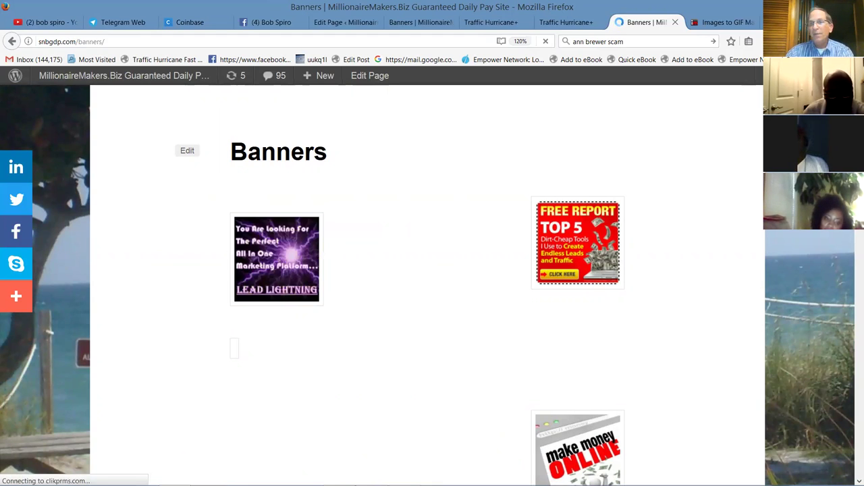
left_click(732, 23)
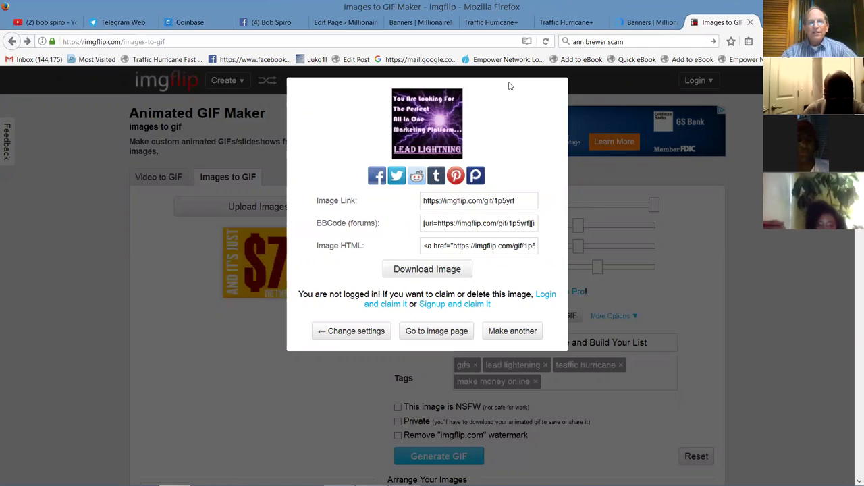
Close the finished GIF and upload 4c 250x250-14 from Downloads as the first frame.
left_click(507, 335)
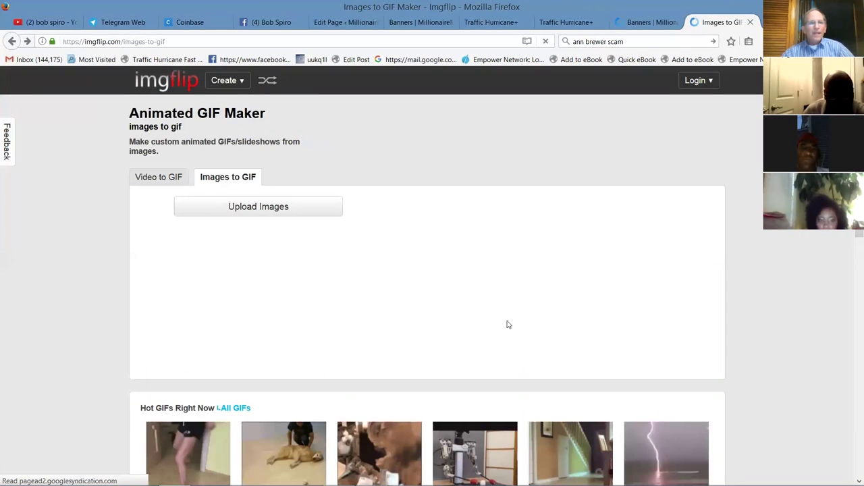
left_click(262, 208)
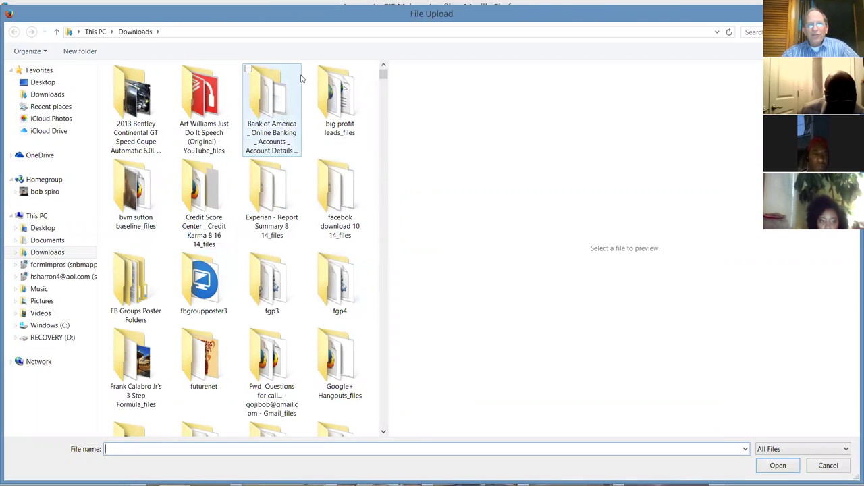
left_click_drag(383, 77, 383, 92)
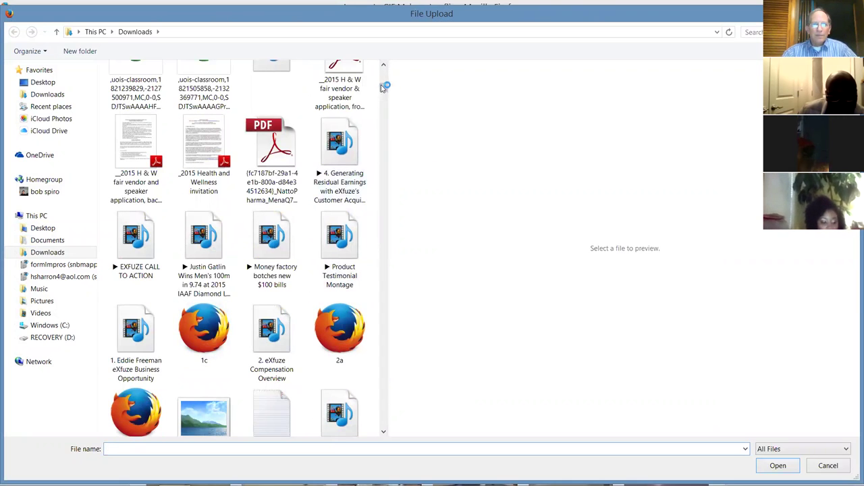
left_click_drag(384, 87, 384, 91)
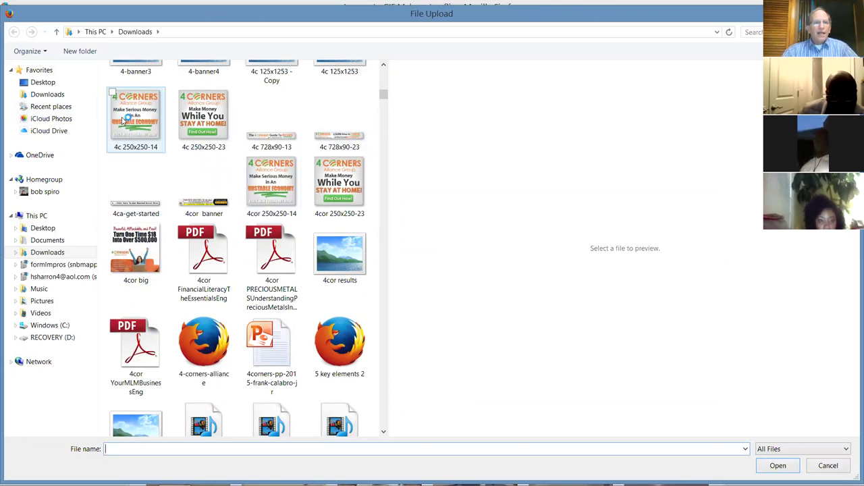
left_click(126, 120)
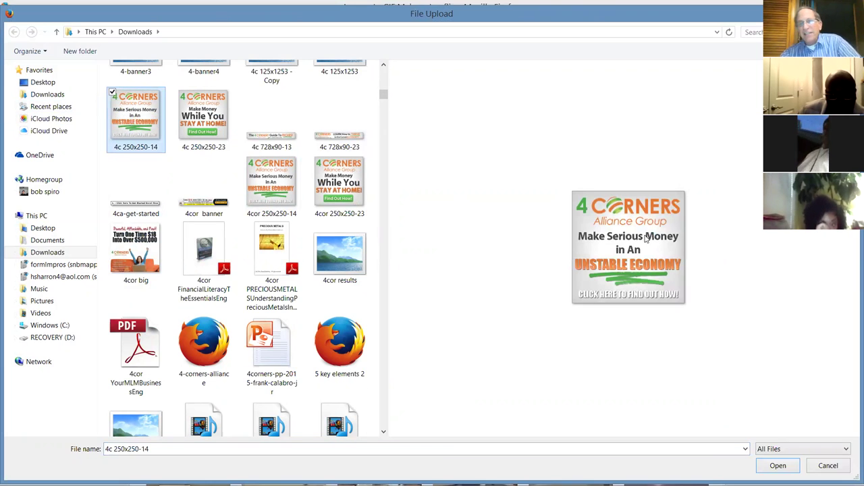
left_click(774, 465)
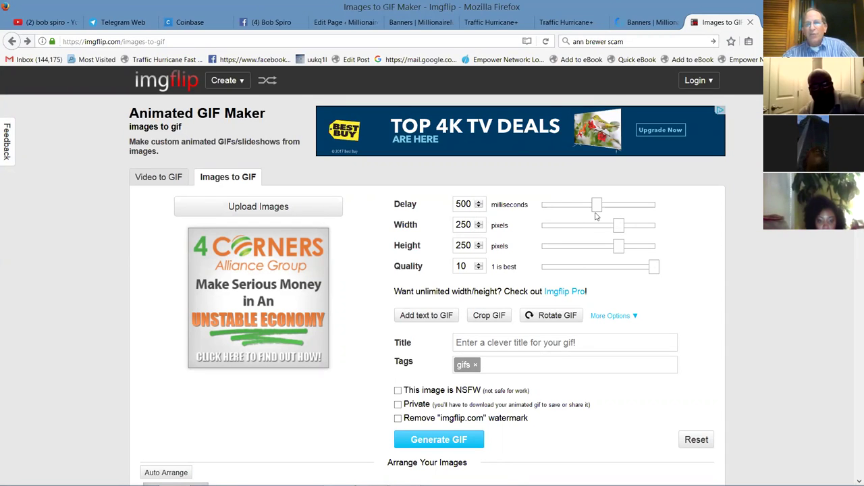
Drag the Delay slider to 1000 milliseconds for the 250×250 4 Corners frame.
left_click_drag(601, 209, 686, 217)
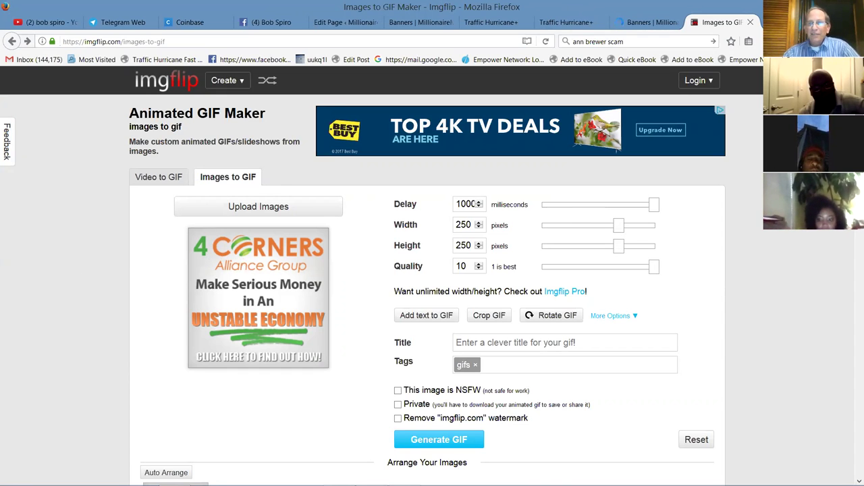
scroll(432, 270, "down", 5)
scroll(638, 133, "up", 5)
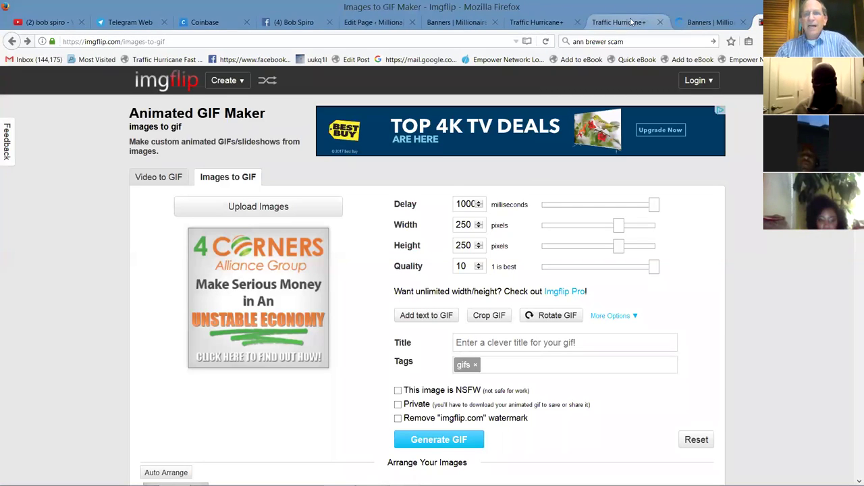
Return to the MillionaireMakers.Biz Banners tab and scroll through its banners.
left_click(706, 23)
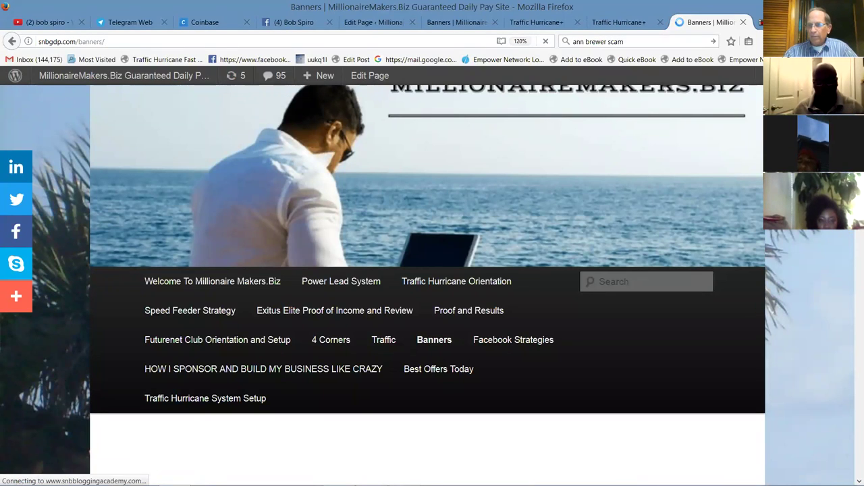
scroll(427, 283, "down", 5)
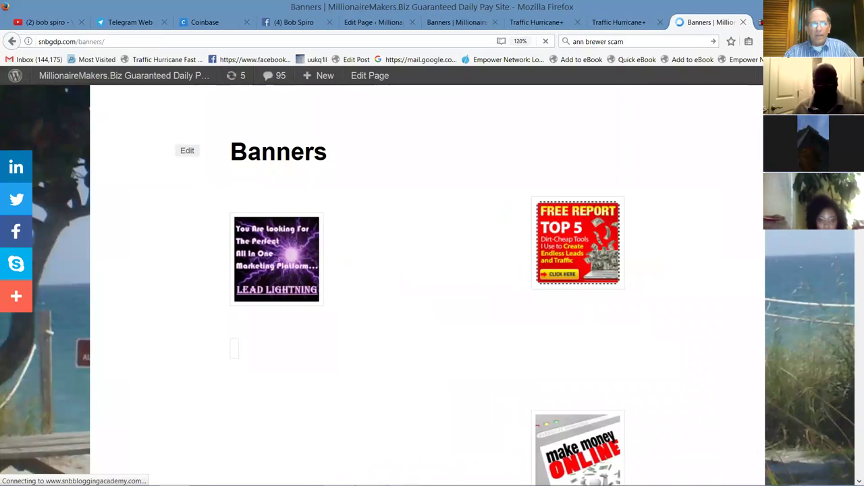
scroll(426, 283, "down", 5)
scroll(426, 284, "down", 5)
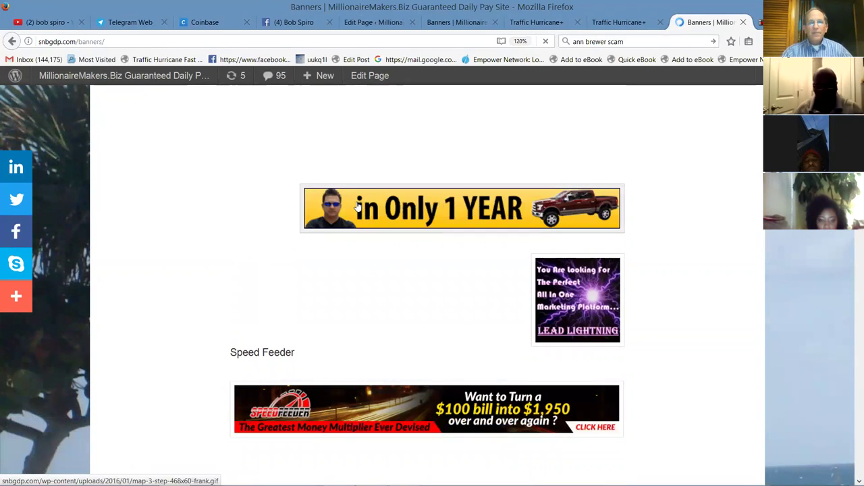
Follow the pickup-truck banner's link and scroll down to the Traffic Hurricane 468x60 banner.
left_click(555, 215)
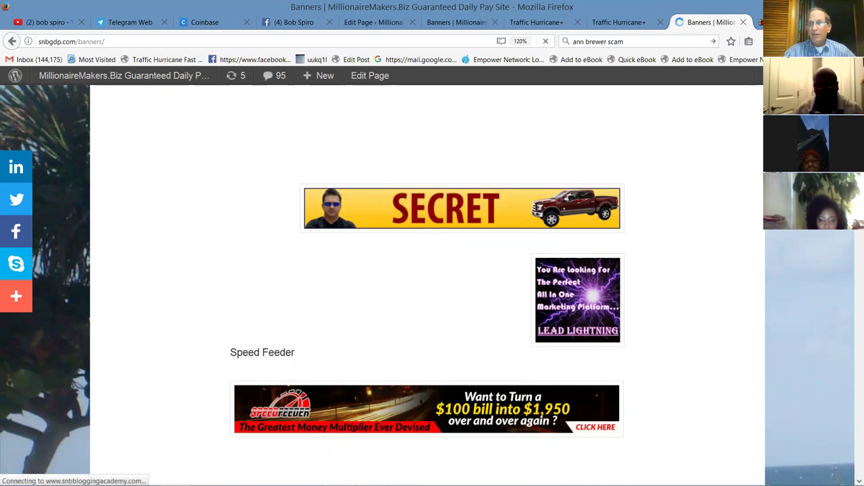
scroll(427, 284, "down", 3)
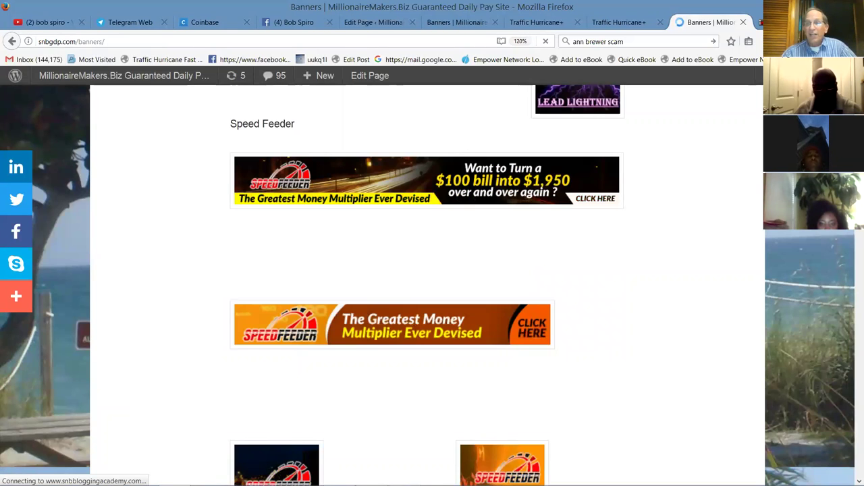
scroll(459, 122, "down", 6)
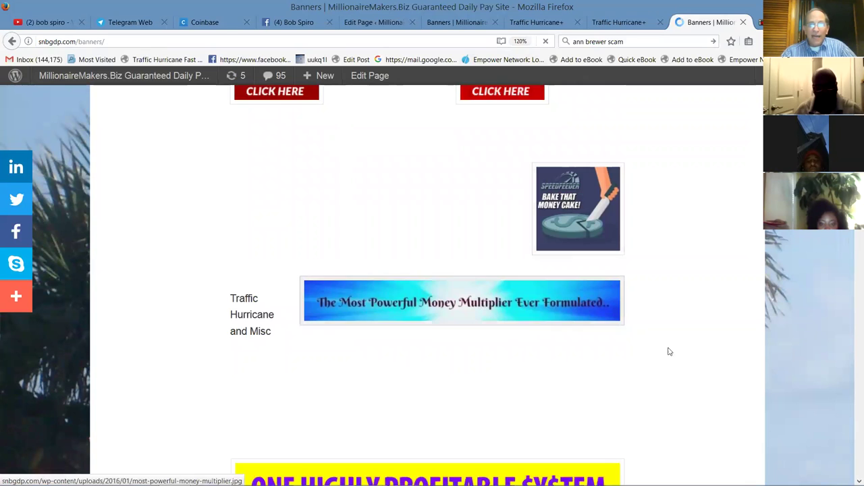
scroll(150, 220, "down", 5)
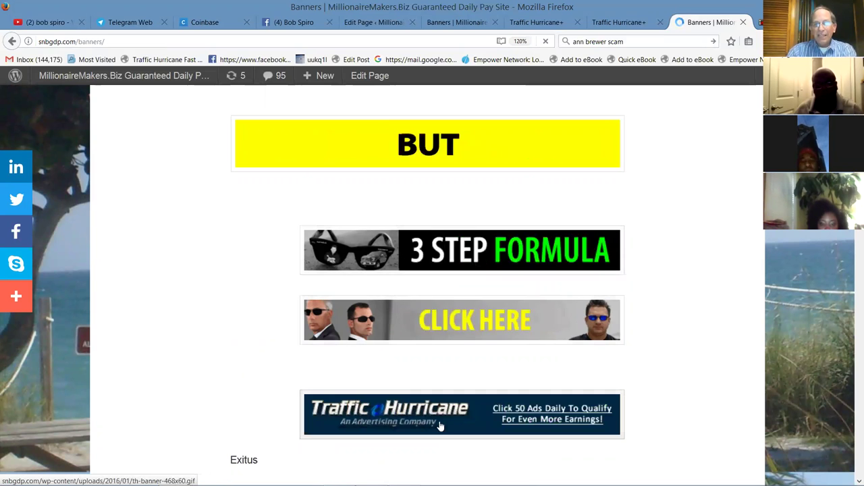
scroll(852, 449, "down", 5)
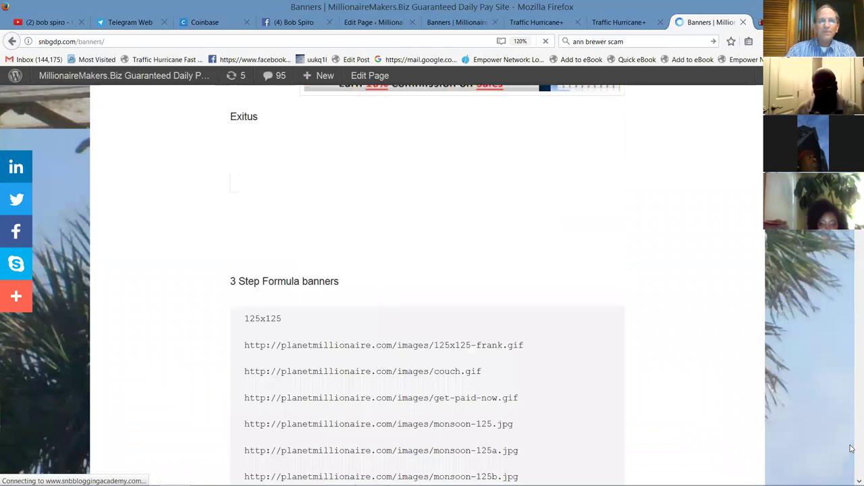
scroll(852, 449, "down", 20)
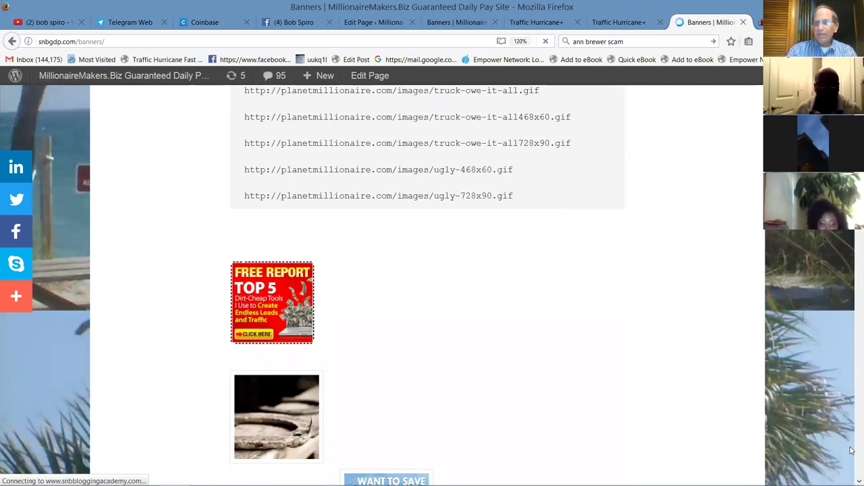
scroll(852, 451, "down", 5)
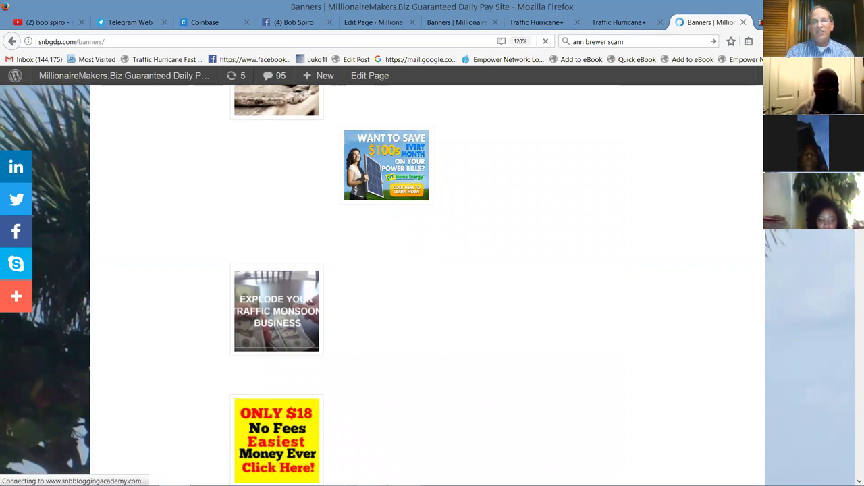
scroll(427, 283, "down", 2)
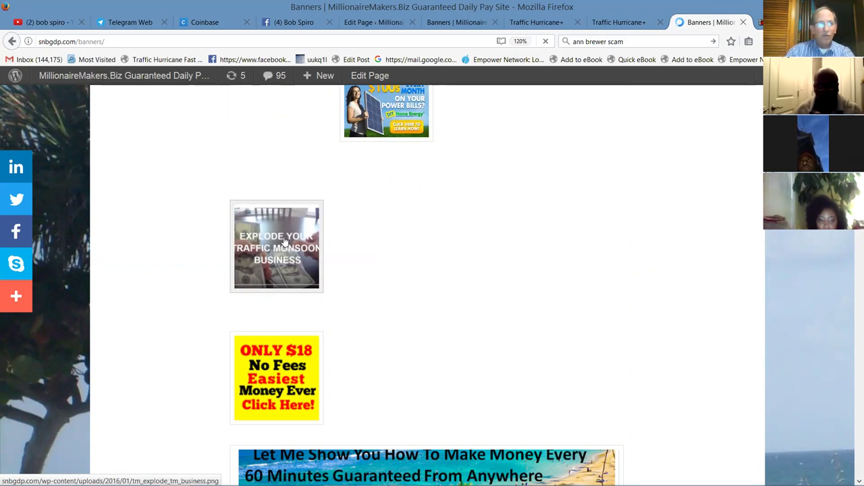
left_click(291, 247)
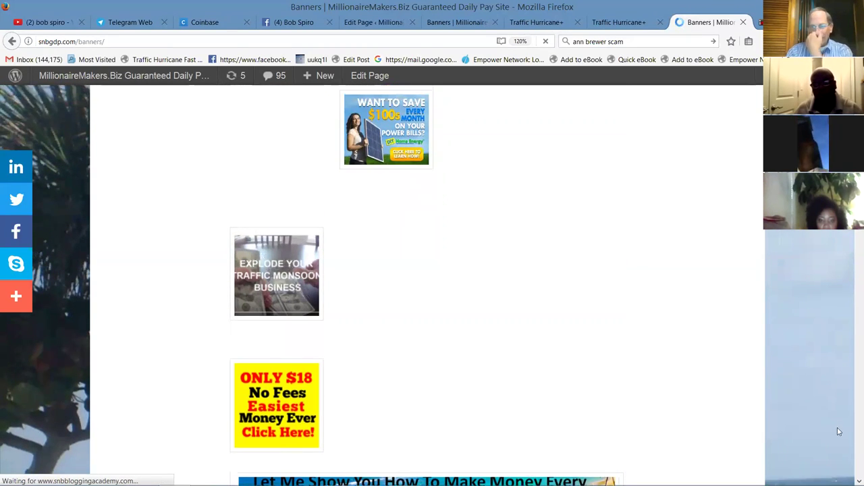
scroll(839, 432, "down", 1)
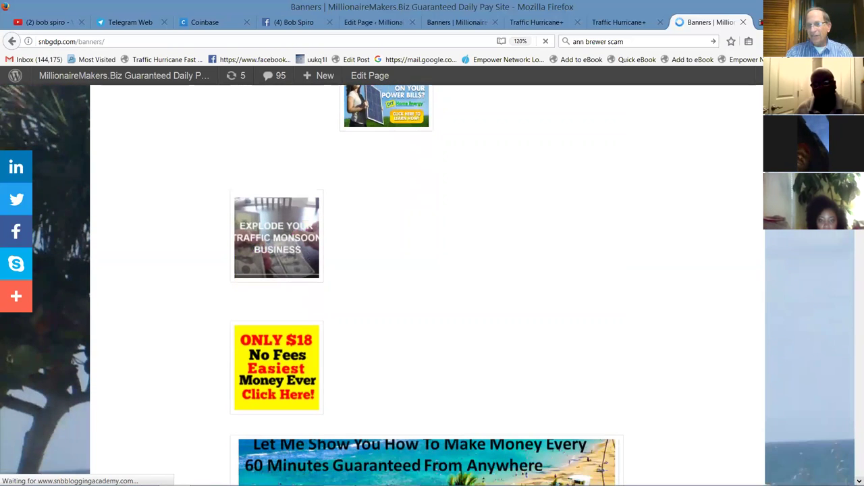
scroll(608, 448, "down", 4)
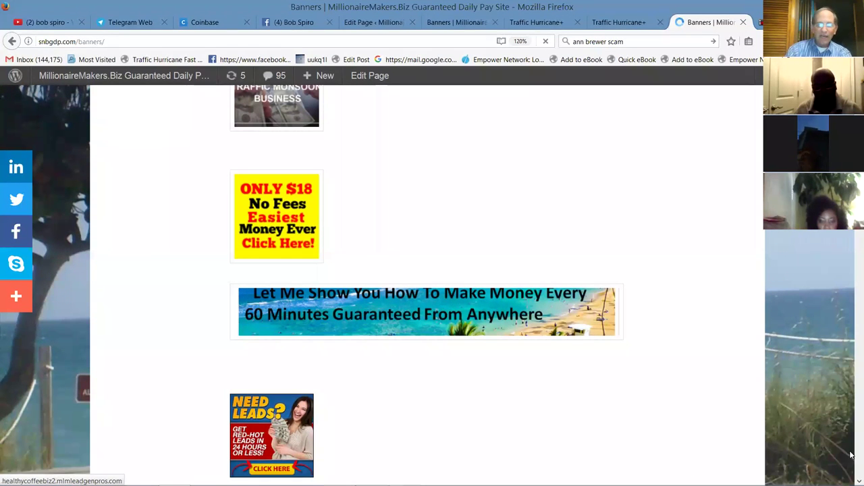
scroll(425, 283, "down", 5)
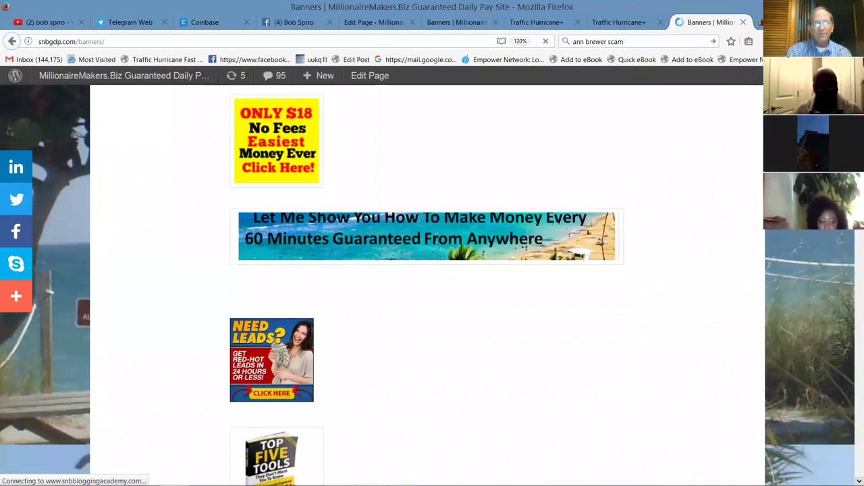
scroll(280, 249, "down", 1)
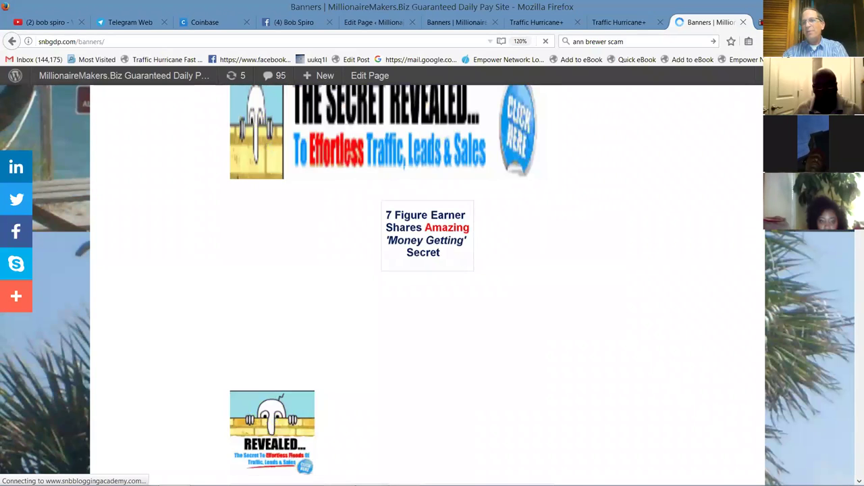
scroll(502, 193, "up", 15)
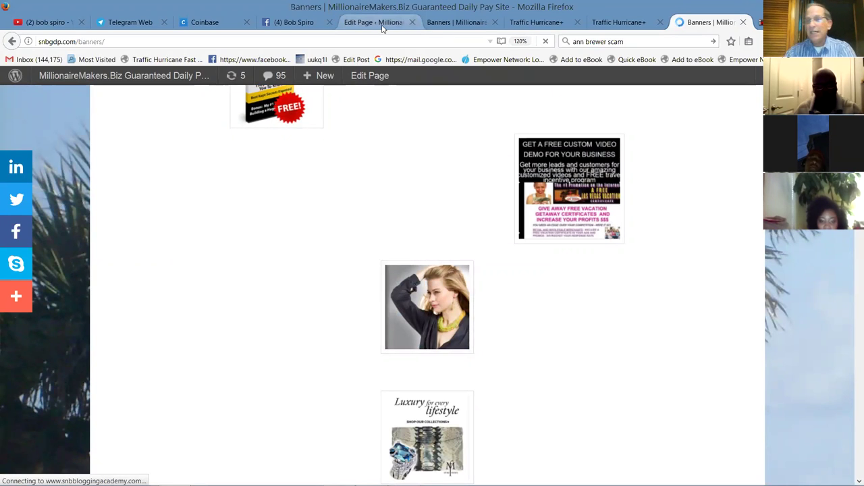
key("super+c")
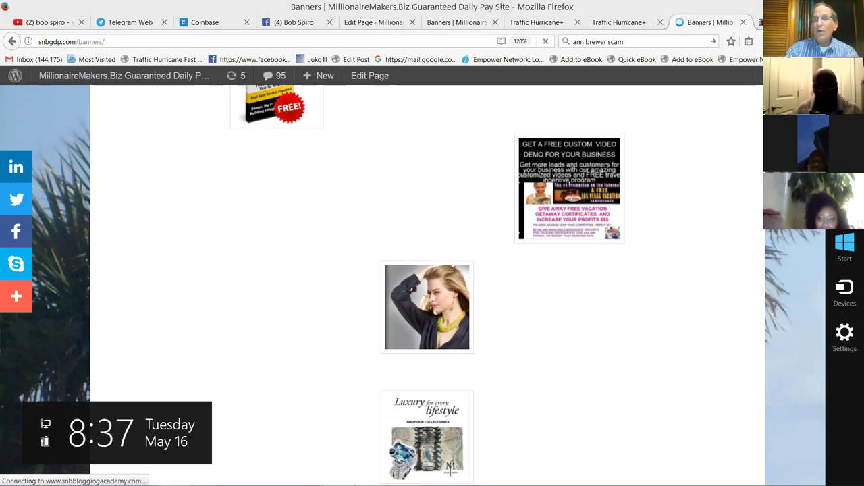
Open the team short links snbgdp.com/nel and snbgdp.com/nelsondav in new tabs.
key("Escape")
key("ctrl+t")
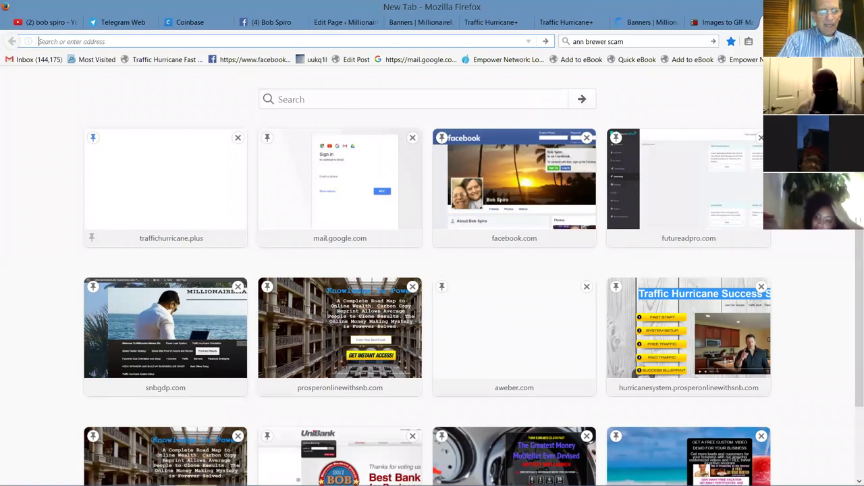
type("snbgdp.com/nelso")
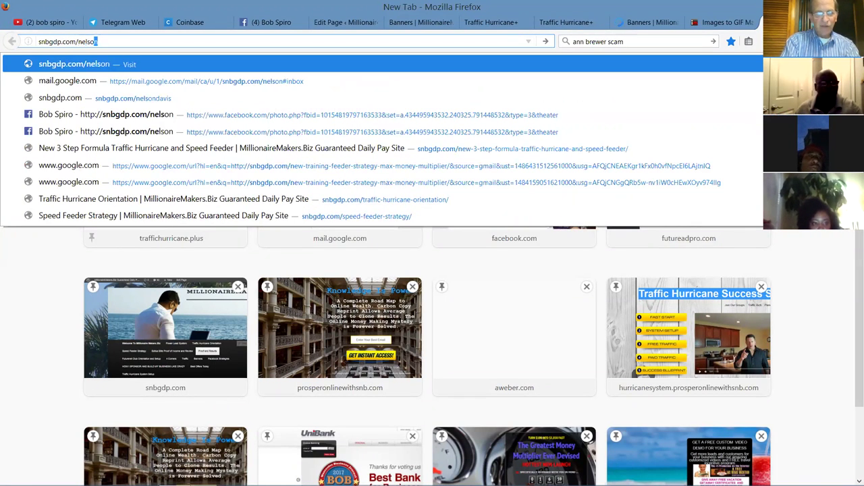
key("Return")
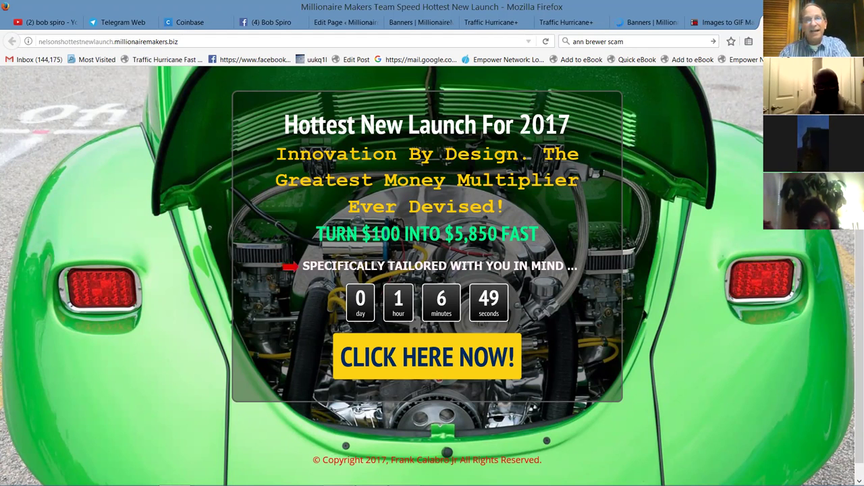
key("ctrl+t")
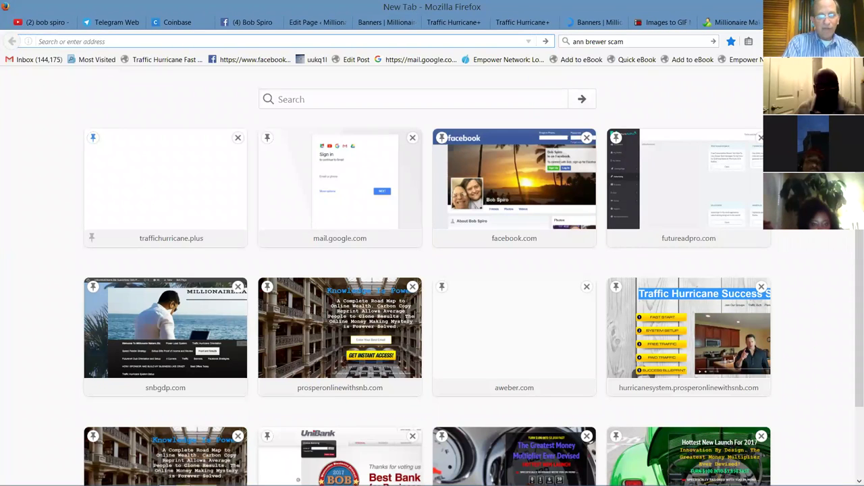
type("snbgdp")
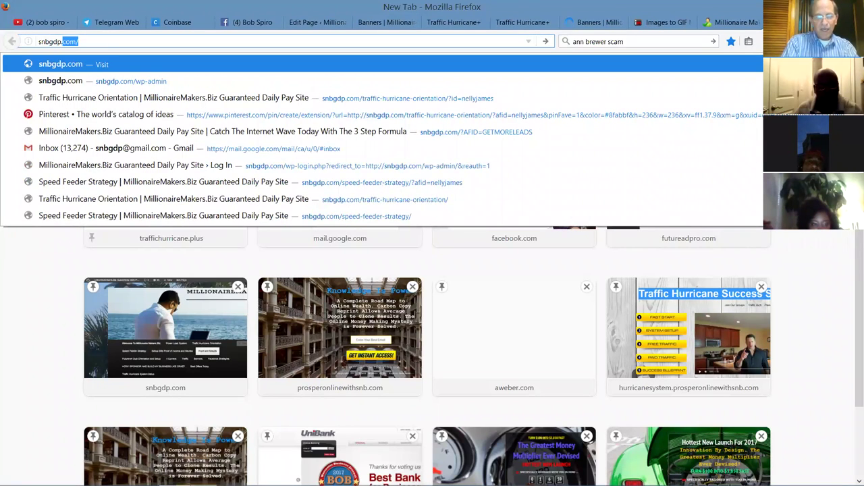
type(".com/")
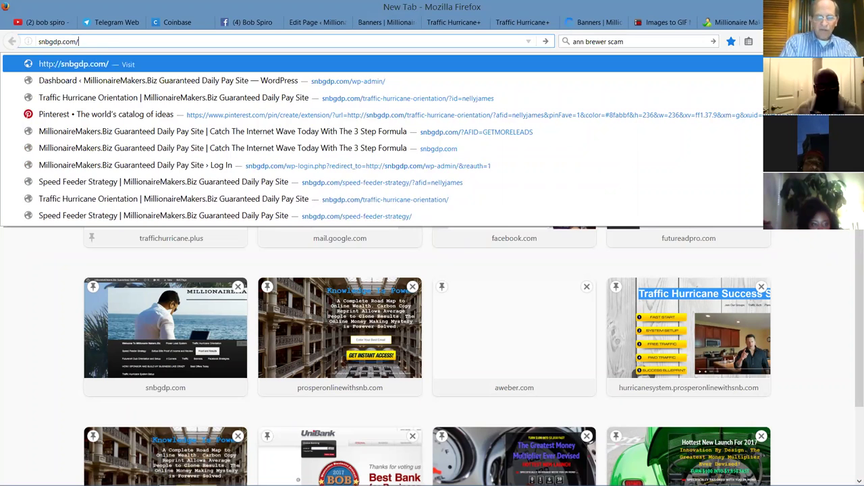
type("nelsondavis")
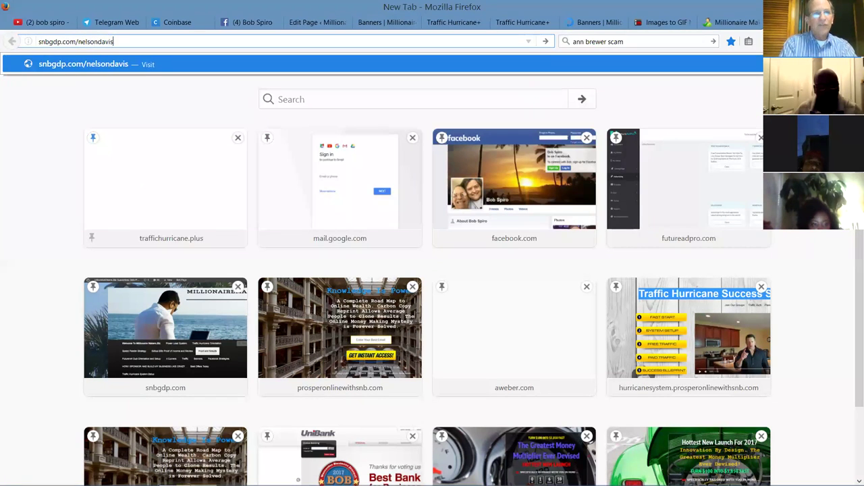
key("Return")
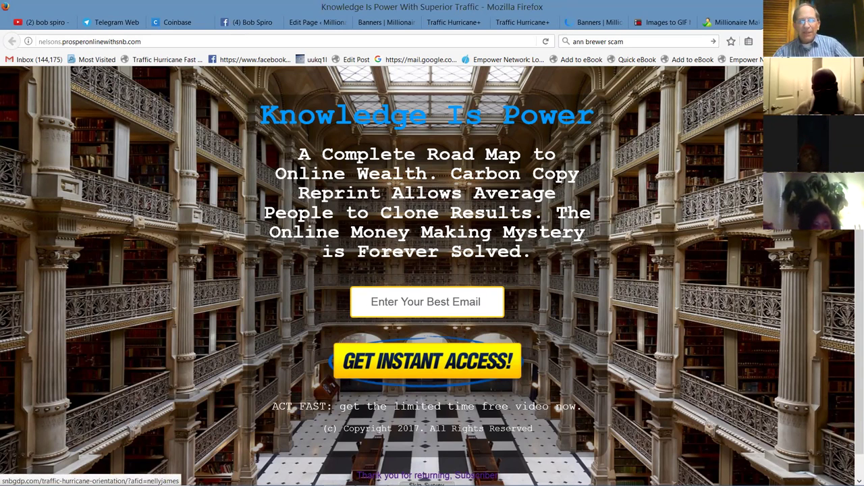
Open the Traffic Hurricane Orientation page via the returning-subscriber link and reload it.
left_click(432, 475)
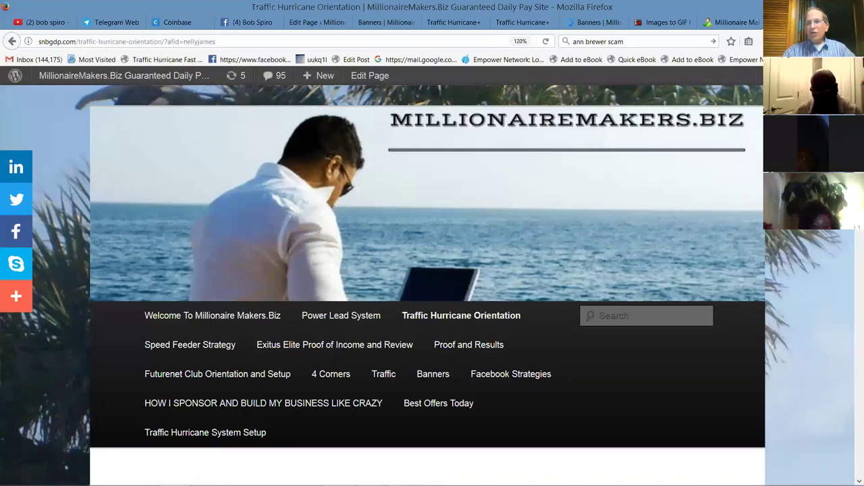
scroll(431, 285, "down", 3)
scroll(431, 285, "down", 2)
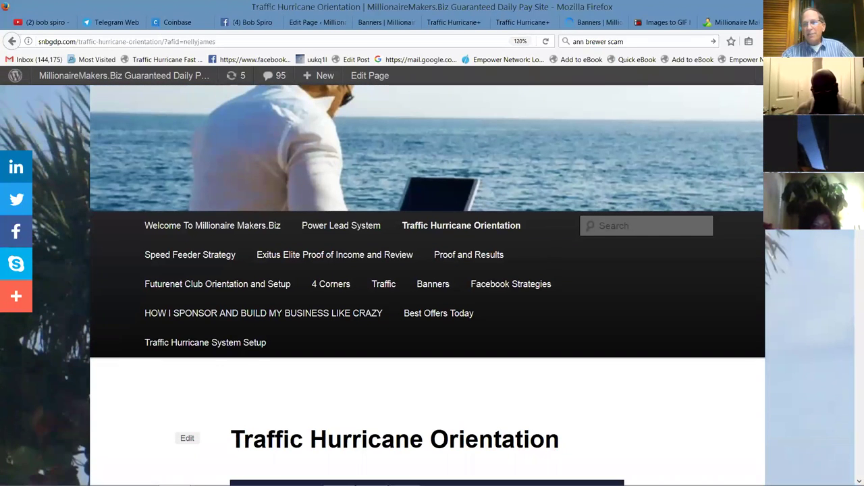
scroll(384, 421, "up", 2)
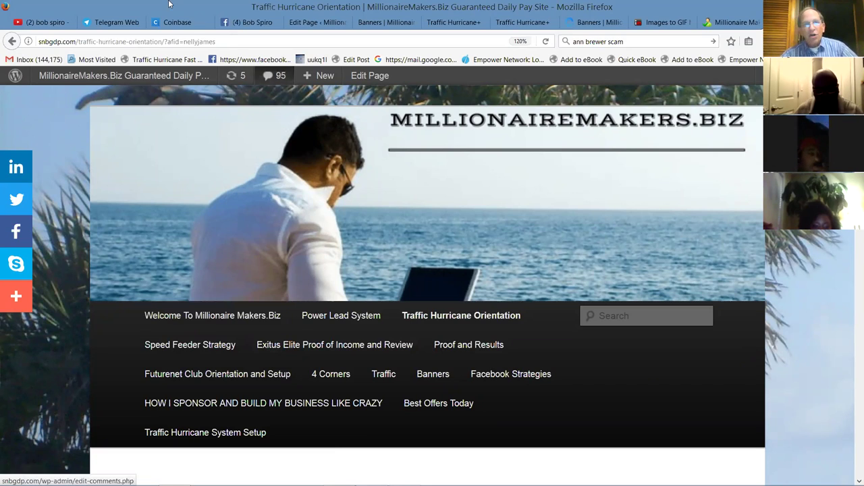
left_click_drag(220, 41, 198, 41)
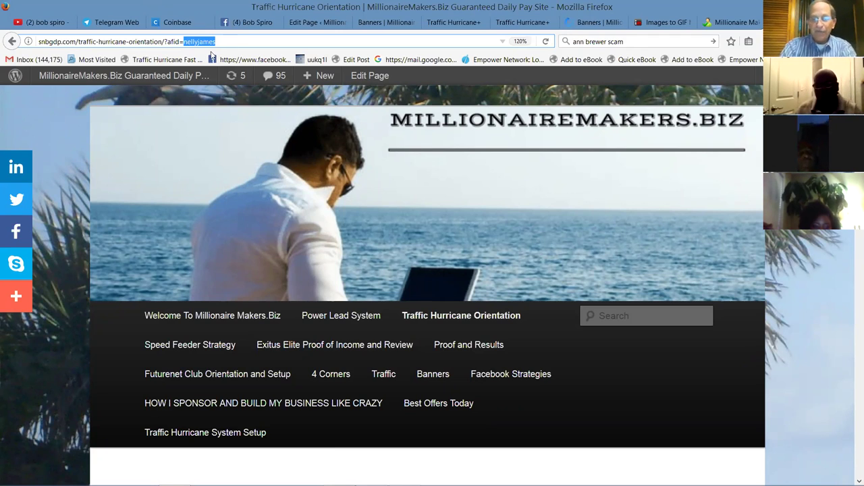
key("Return")
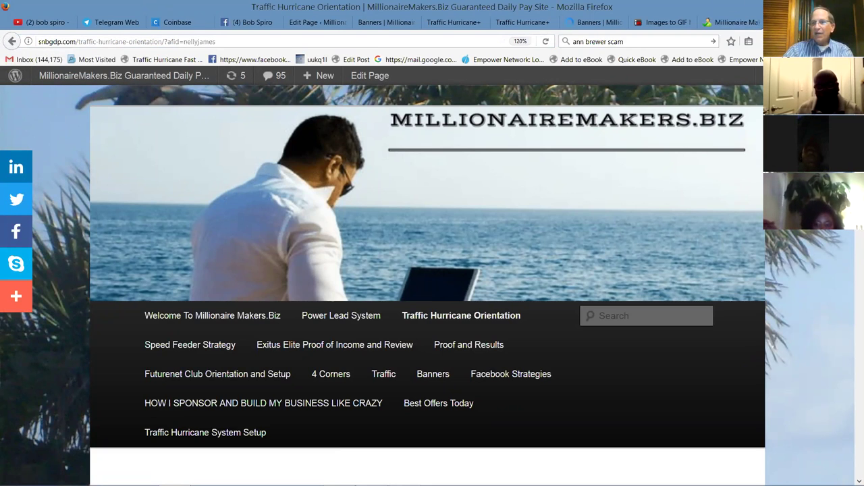
Play and pause the orientation video, then follow the 'Yes! LET ME IN NOW!' link.
scroll(423, 268, "down", 7)
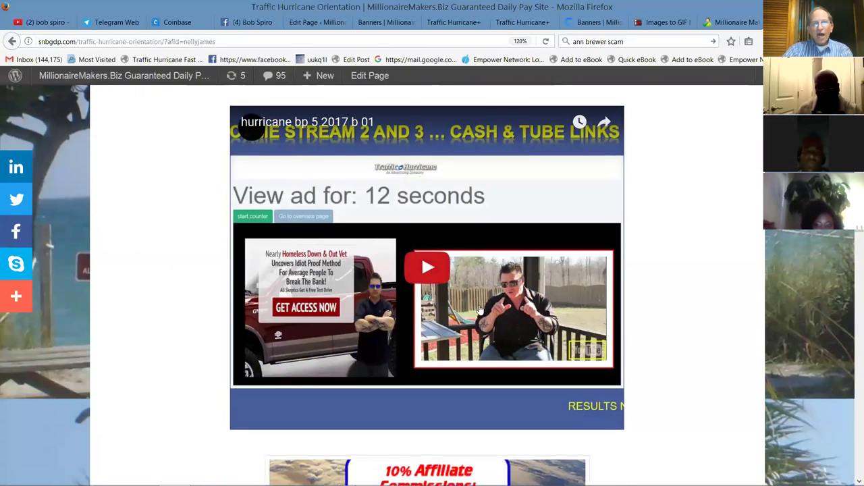
left_click(423, 267)
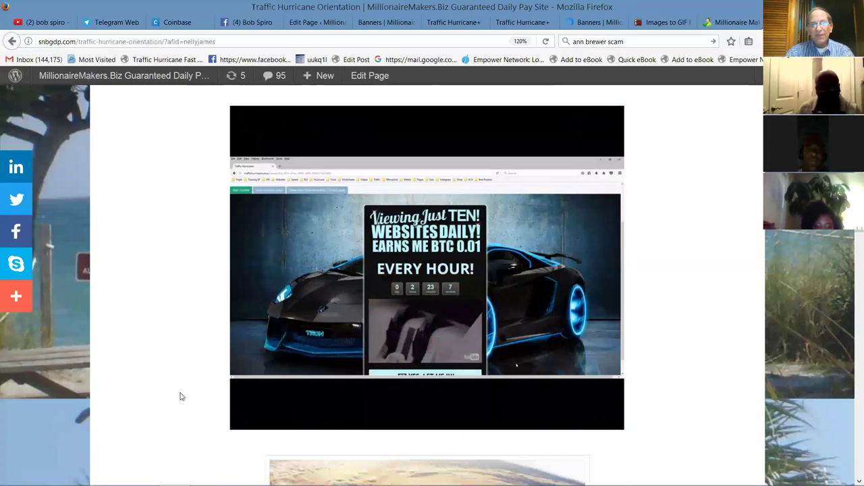
left_click(256, 416)
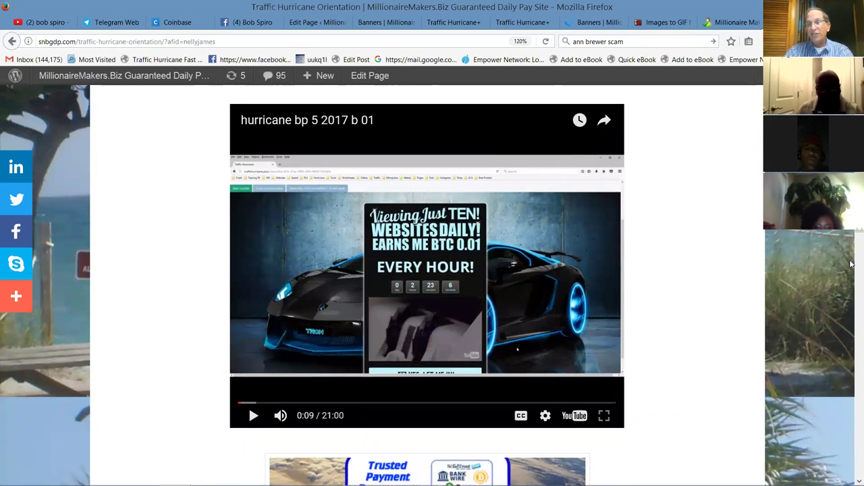
scroll(592, 300, "down", 5)
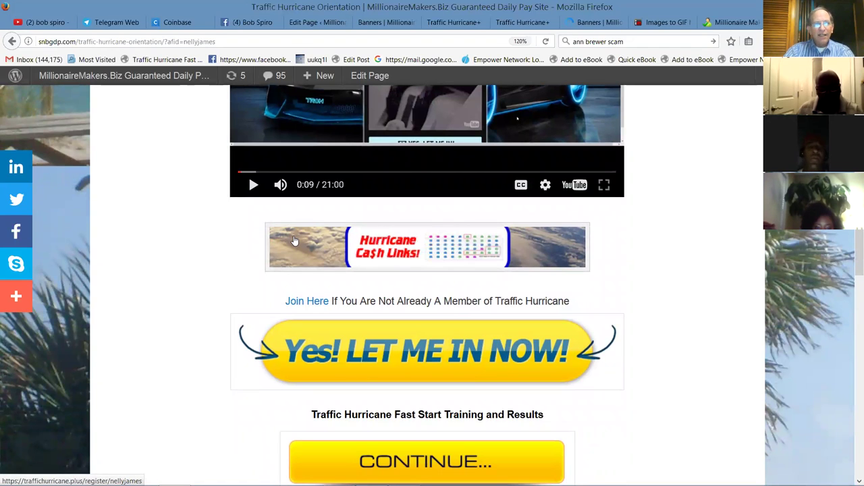
left_click(394, 366)
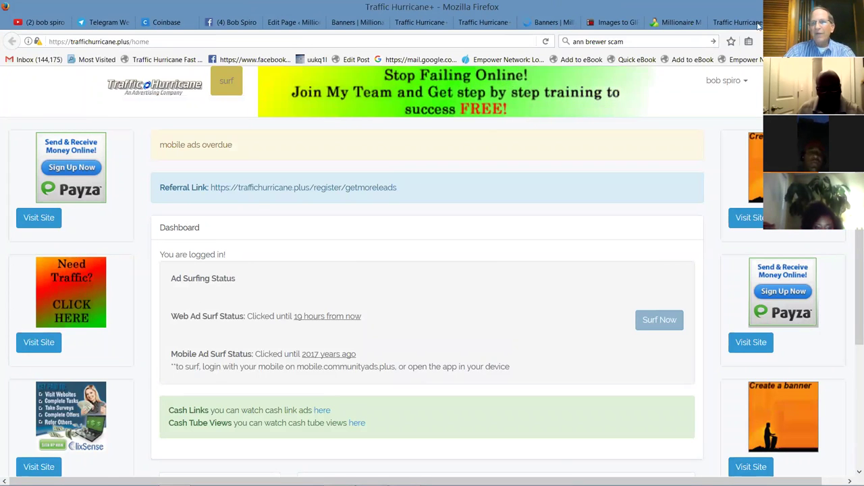
Log out of Traffic Hurricane, reopen its sign-up form, and select the prefilled Sponsor name.
left_click(717, 82)
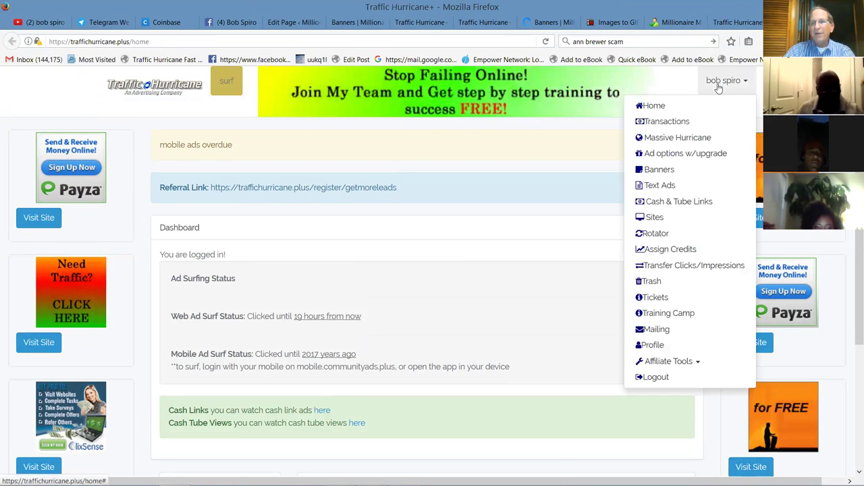
left_click(652, 380)
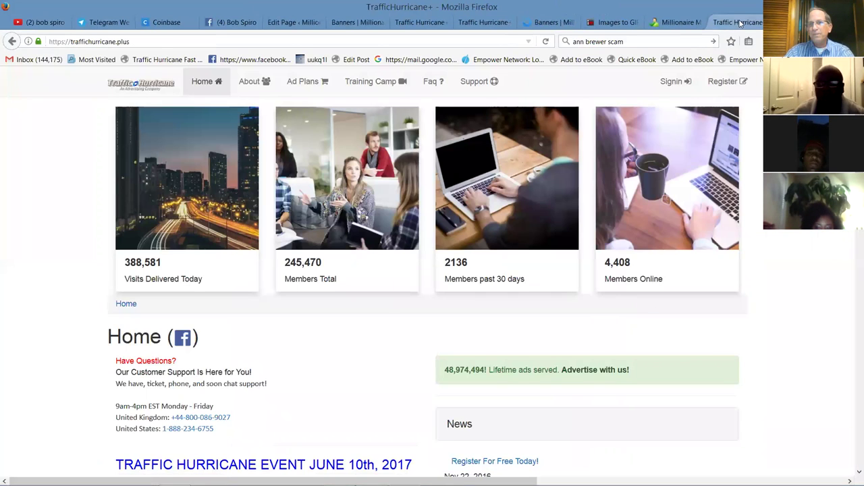
left_click(732, 22)
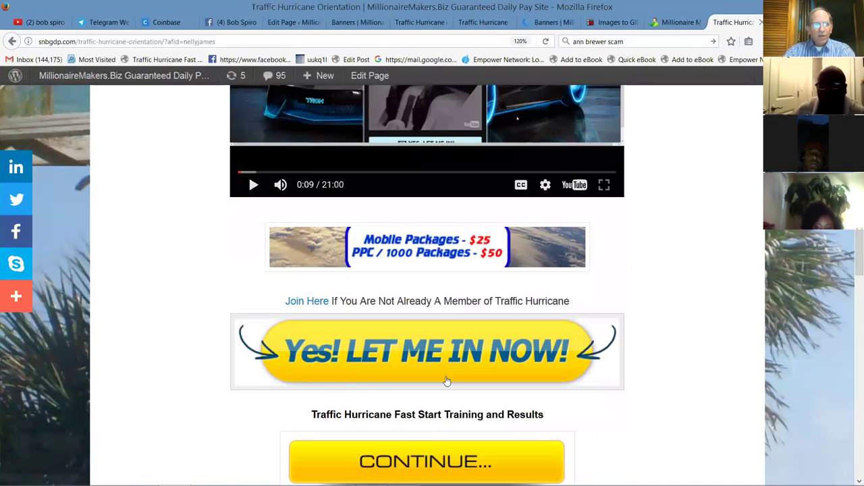
left_click(418, 344)
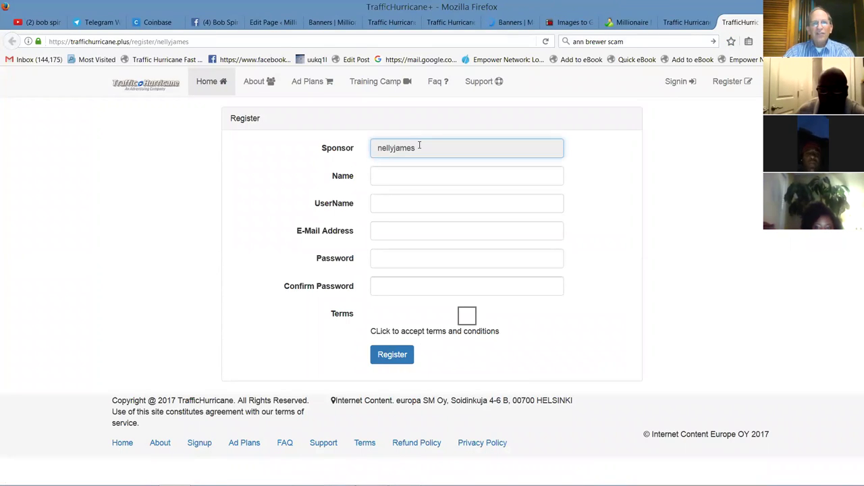
left_click_drag(419, 143, 359, 151)
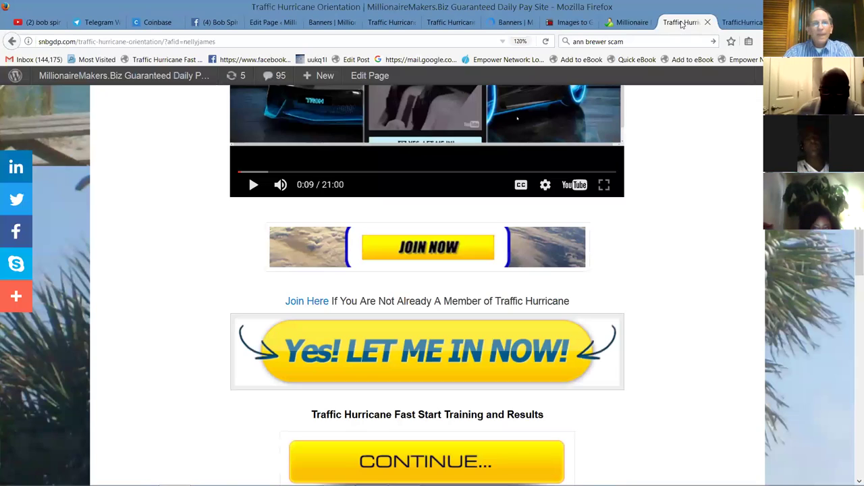
Switch back to the Orientation page tab and scroll up to the top.
left_click(684, 23)
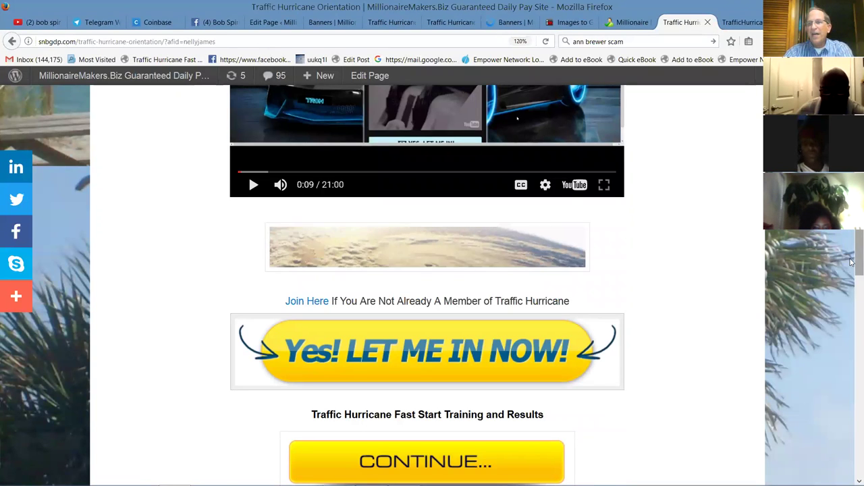
scroll(427, 270, "up", 10)
scroll(129, 350, "up", 3)
Open Speed Feeder Strategy, start its YouTube video, and scroll down to the EMERALD banner.
left_click(170, 348)
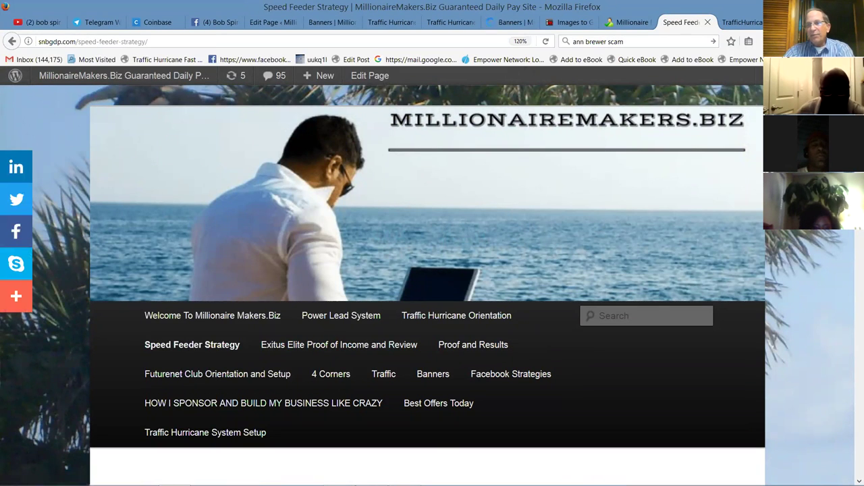
scroll(421, 363, "down", 7)
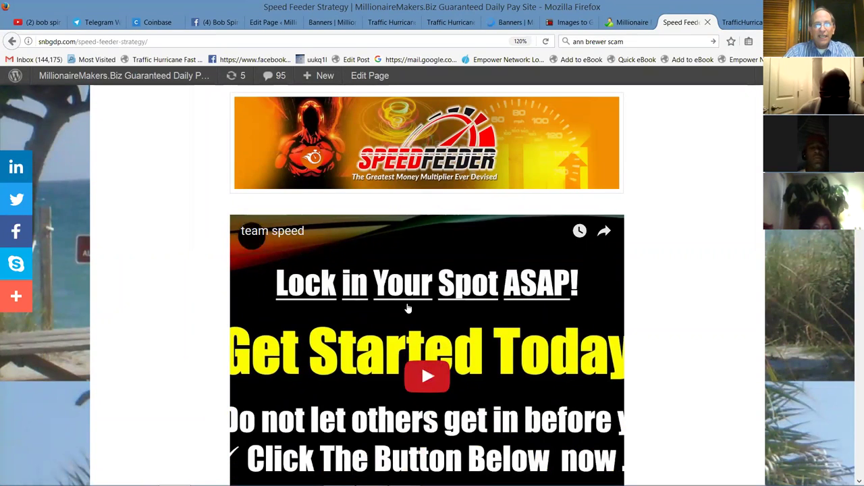
left_click(427, 378)
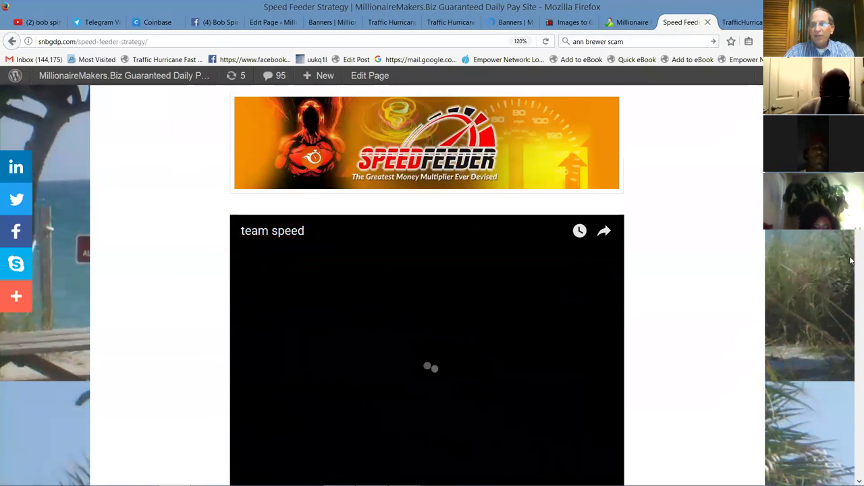
scroll(432, 284, "down", 2)
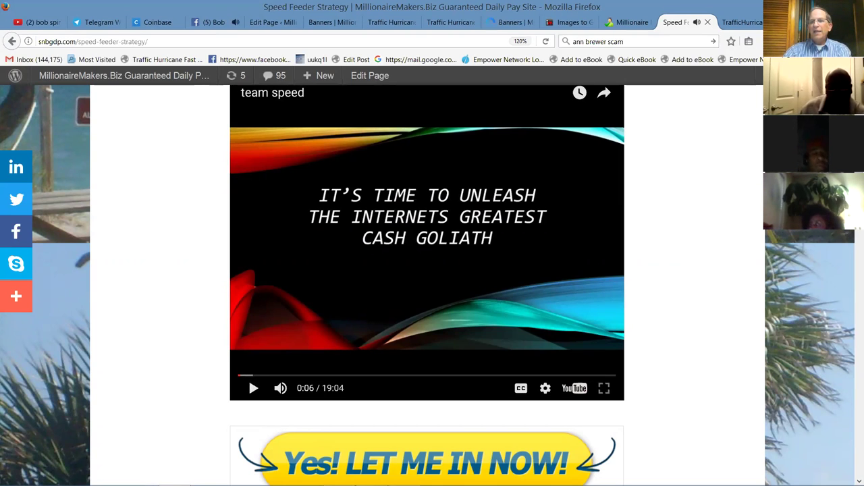
scroll(852, 247, "down", 5)
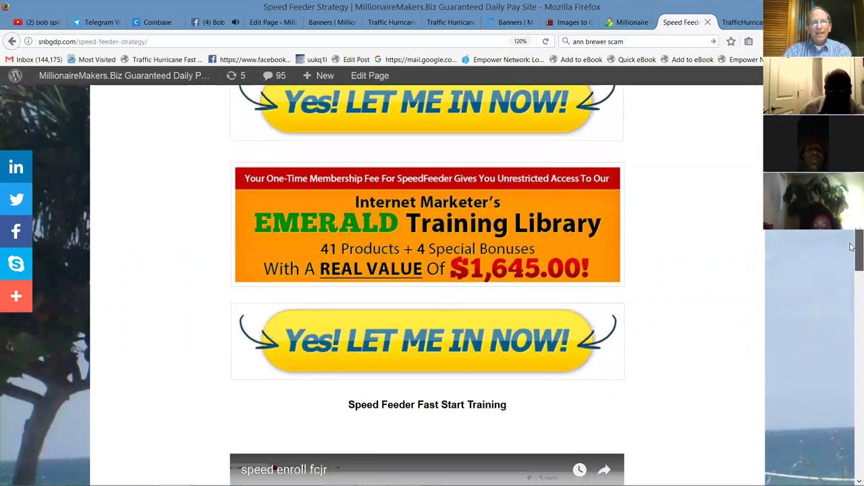
Open the EMERALD banner's SpeedFeeder Products page, scroll through products and Bonus Library, then return up.
left_click(391, 255)
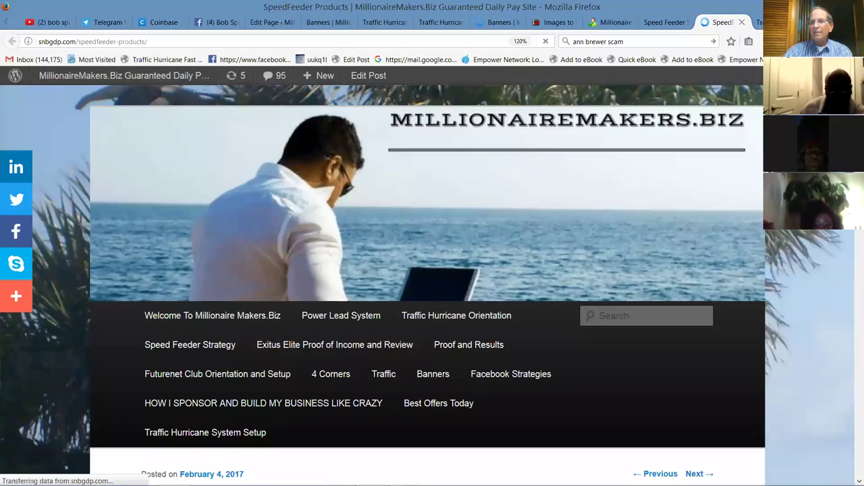
scroll(426, 284, "down", 5)
scroll(426, 284, "down", 8)
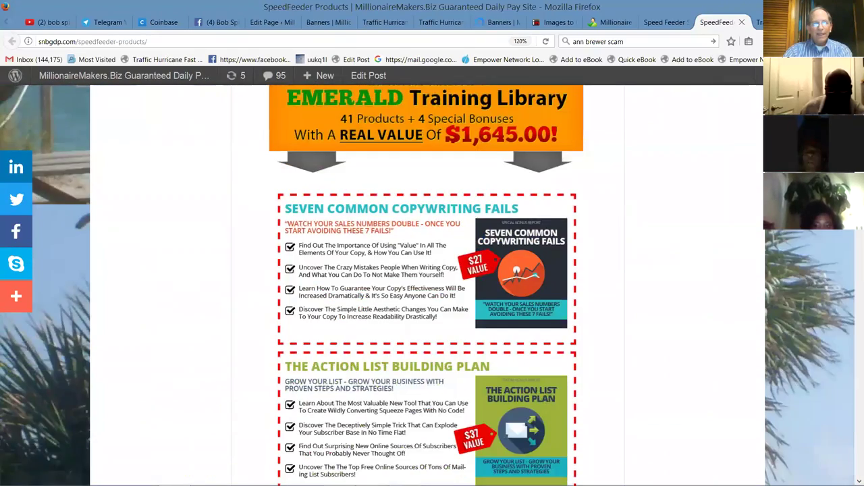
scroll(426, 284, "down", 10)
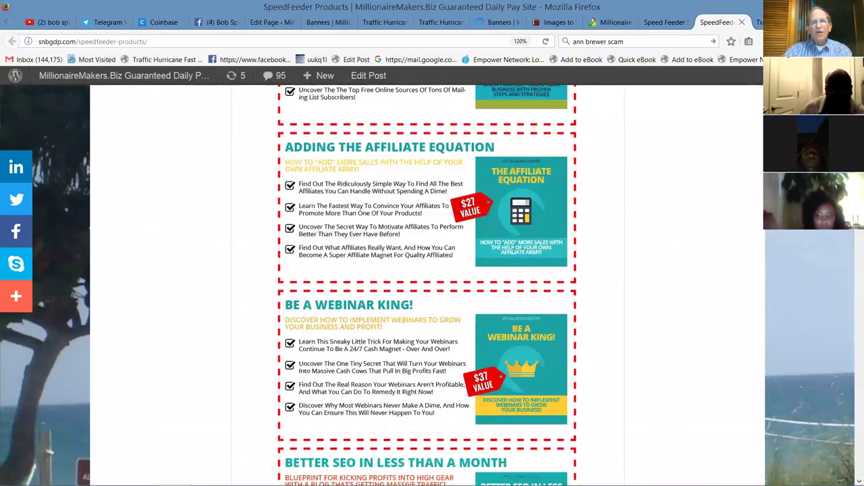
scroll(852, 314, "down", 20)
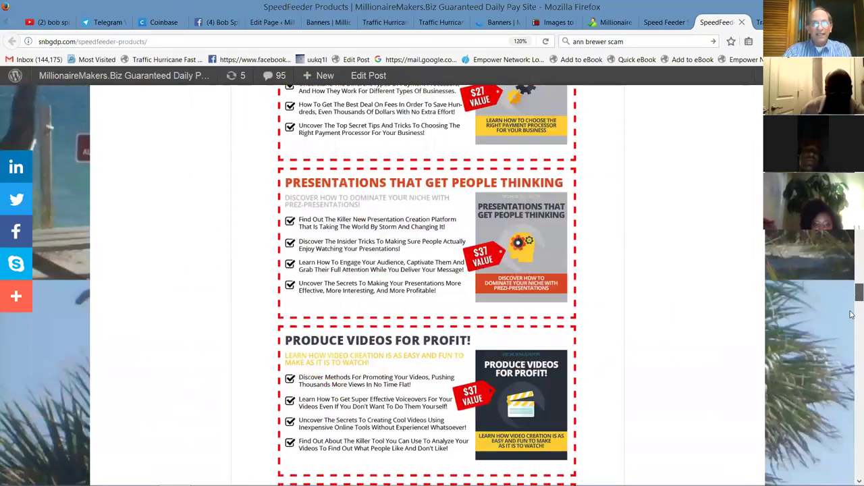
left_click_drag(852, 314, 856, 472)
scroll(427, 284, "up", 20)
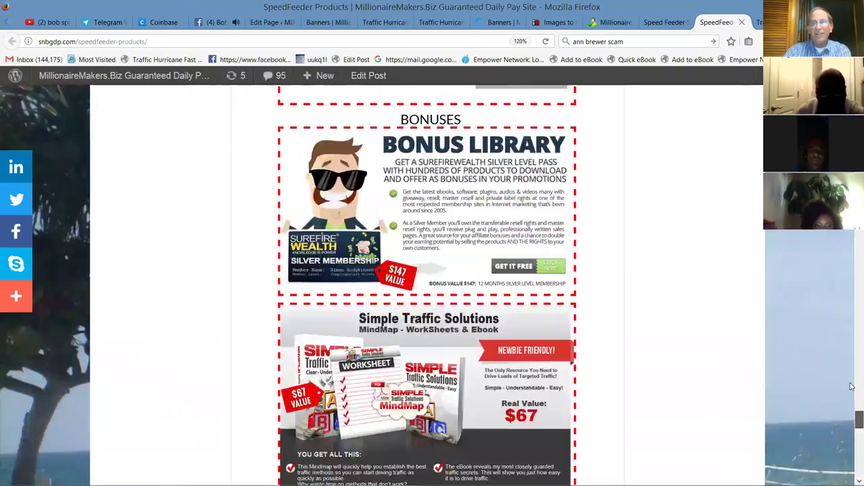
scroll(427, 284, "up", 15)
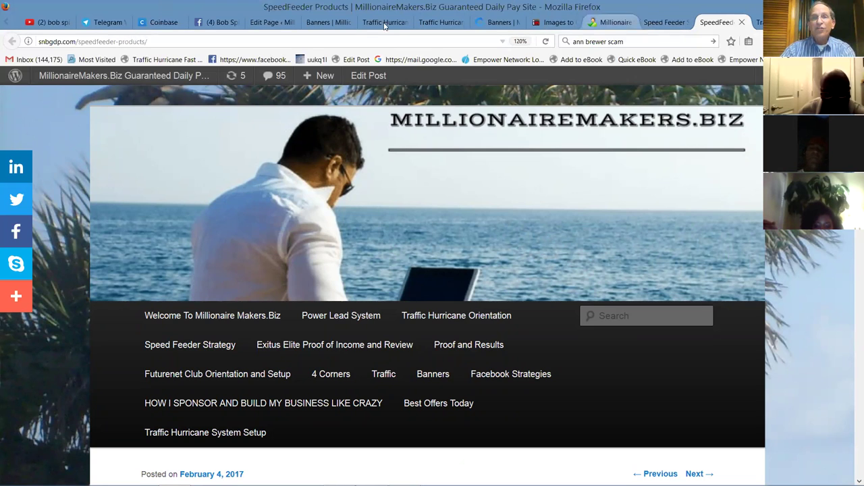
On the Traffic Hurricane tab, pick 'Ad options w/upgrade' from the account menu.
left_click(429, 22)
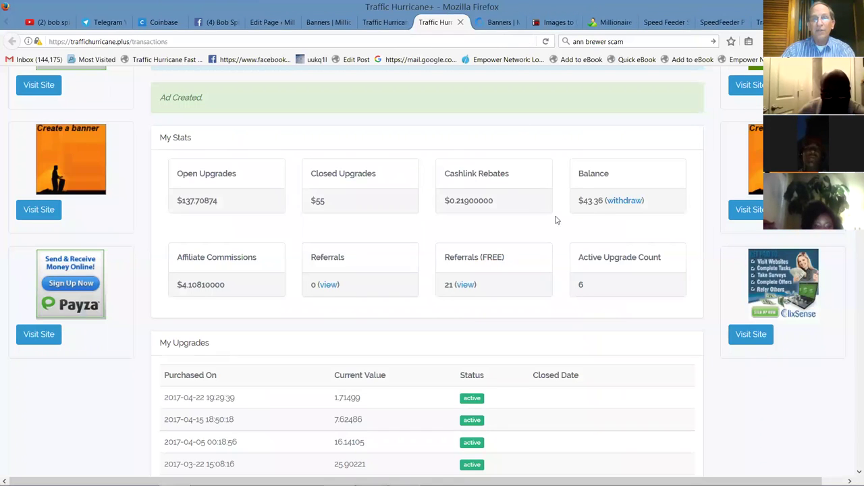
scroll(571, 120, "up", 3)
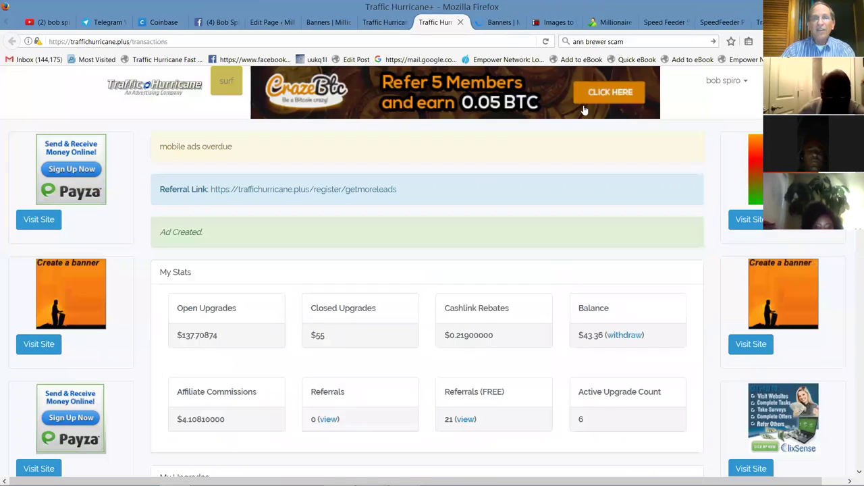
left_click(721, 85)
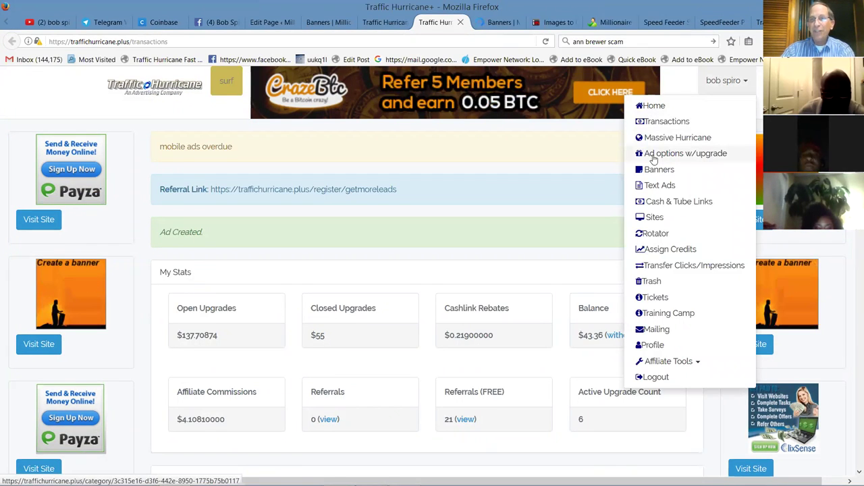
left_click(654, 157)
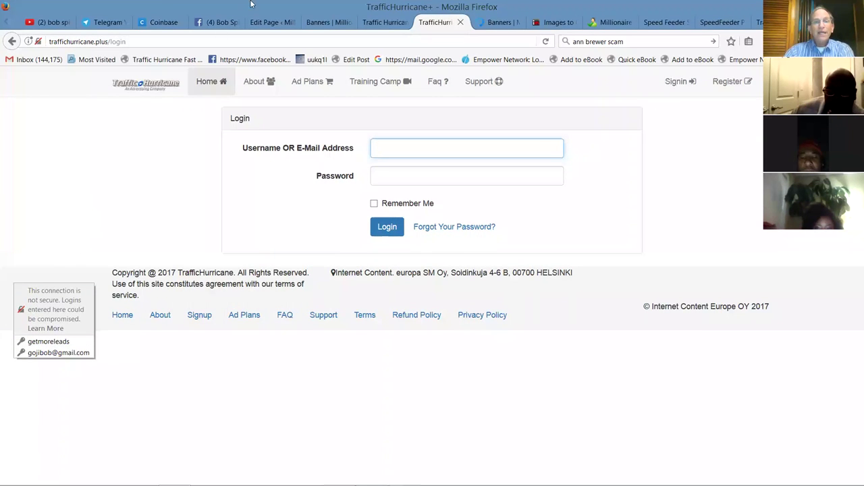
Log back in with the saved autofill login to reach the Ad options w/upgrade list.
left_click(386, 147)
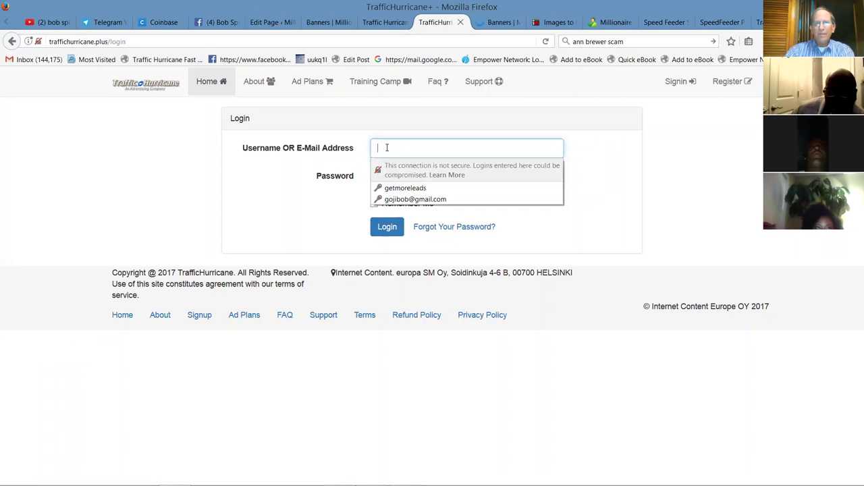
left_click(405, 199)
left_click(387, 228)
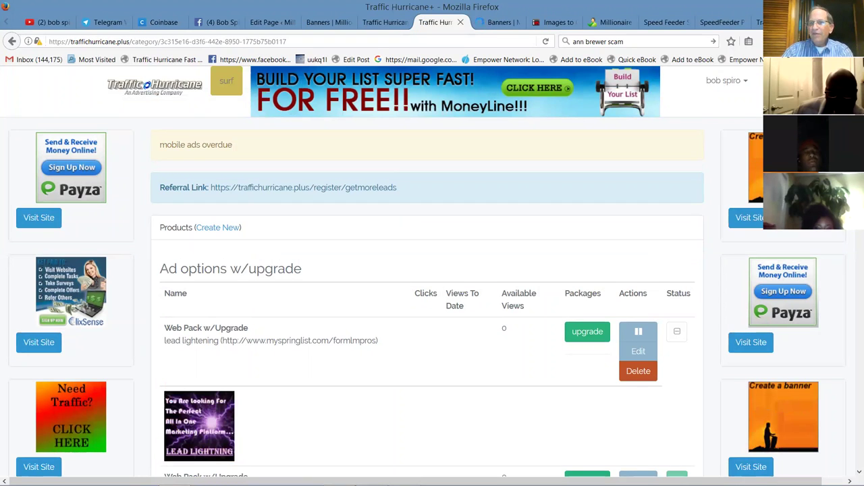
scroll(448, 388, "down", 2)
scroll(152, 264, "down", 5)
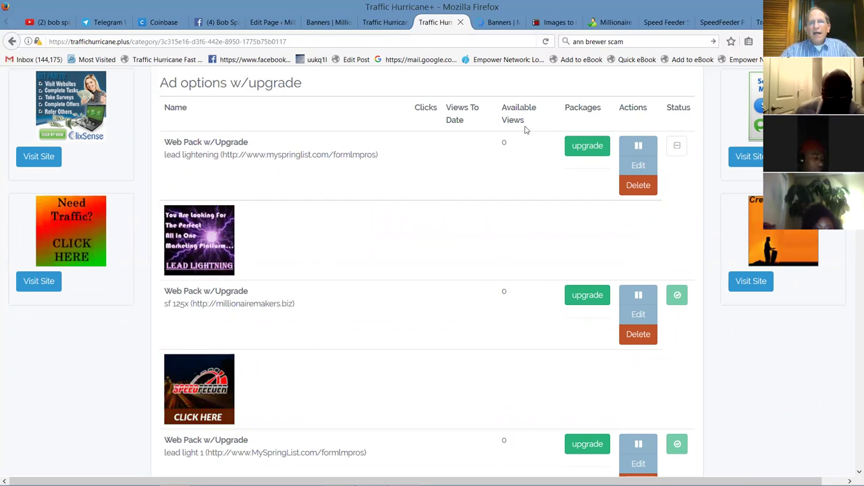
scroll(282, 381, "down", 5)
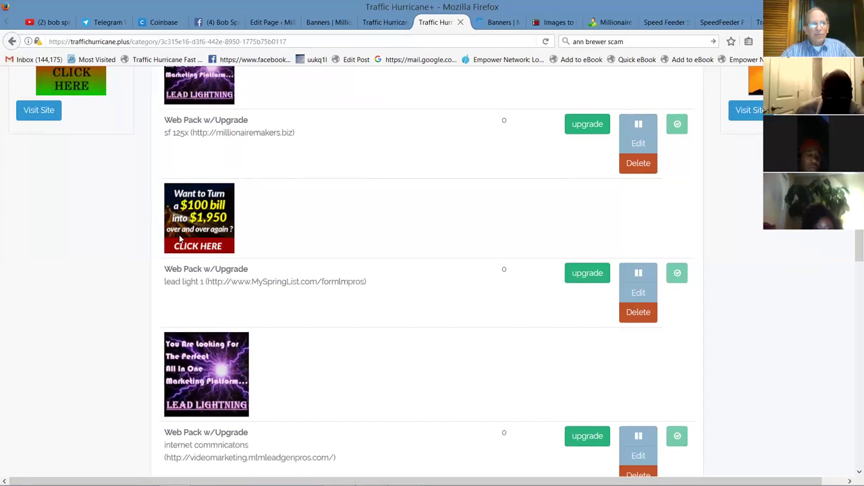
scroll(852, 322, "down", 5)
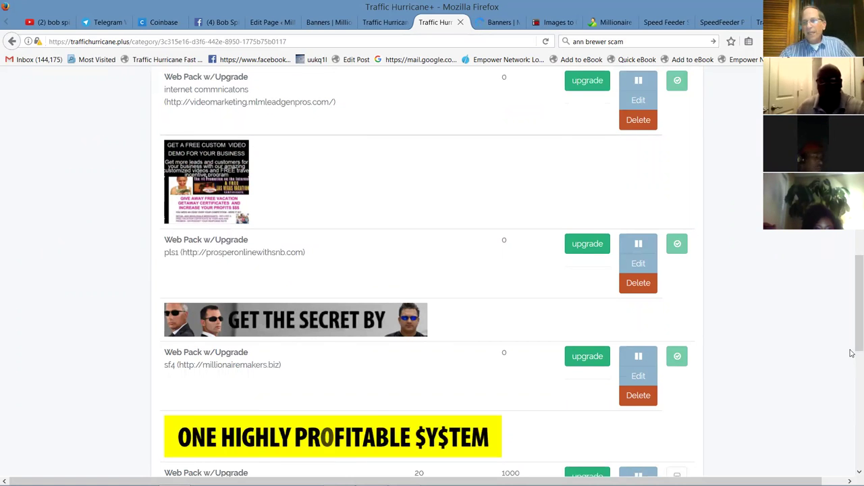
left_click_drag(853, 355, 852, 367)
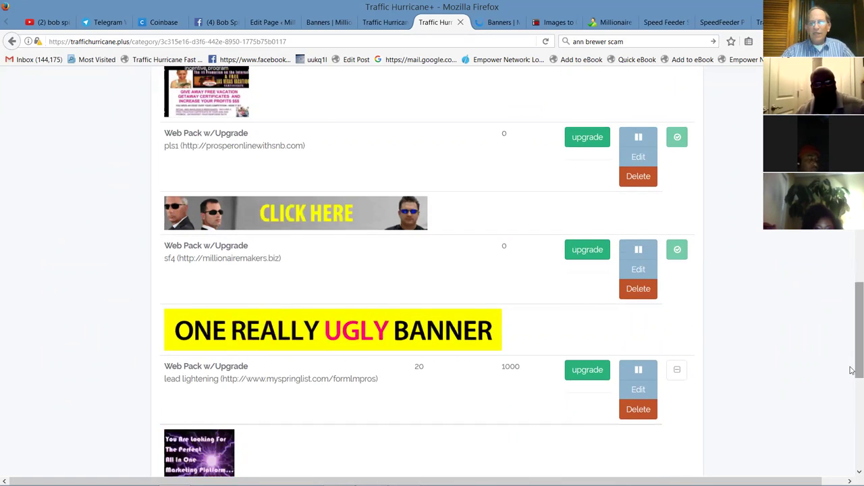
left_click_drag(852, 351, 852, 135)
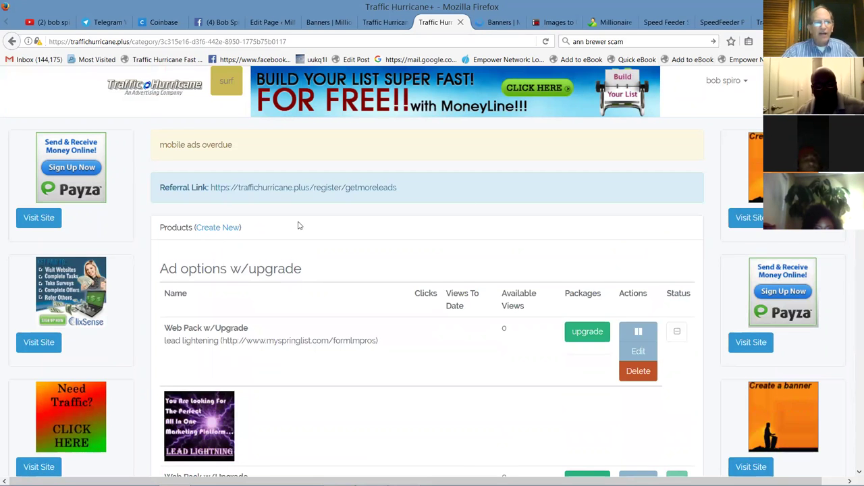
scroll(425, 270, "down", 1)
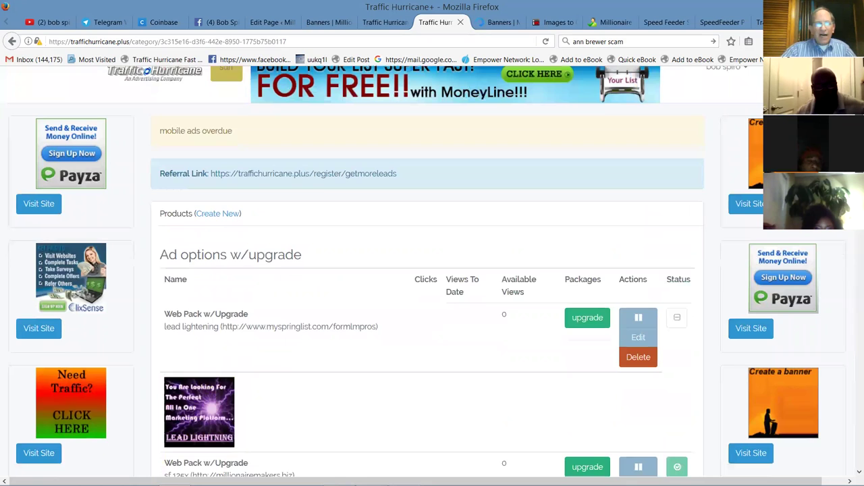
scroll(425, 270, "down", 1)
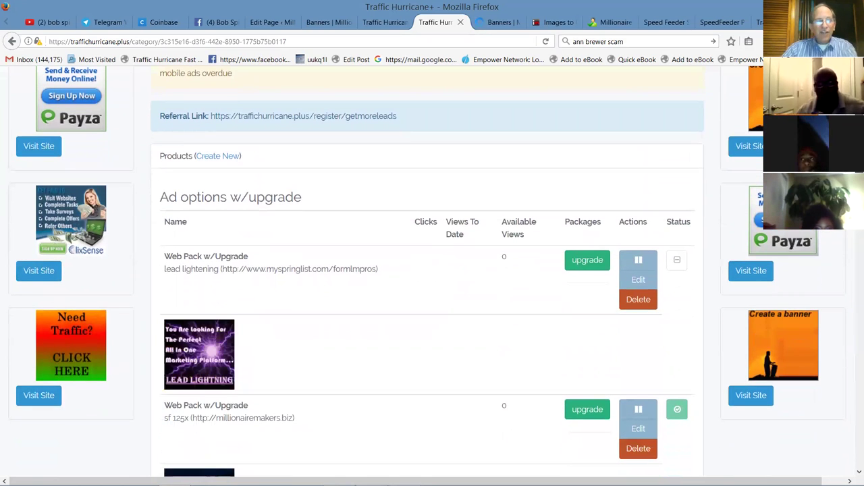
scroll(425, 270, "up", 2)
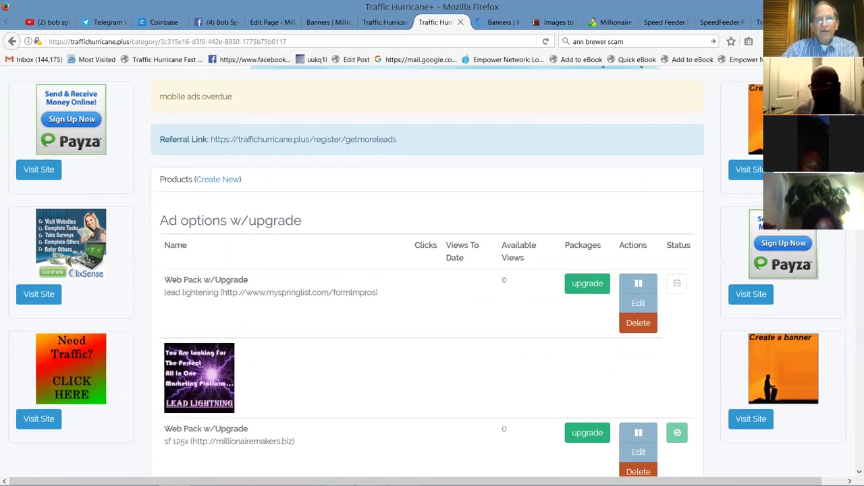